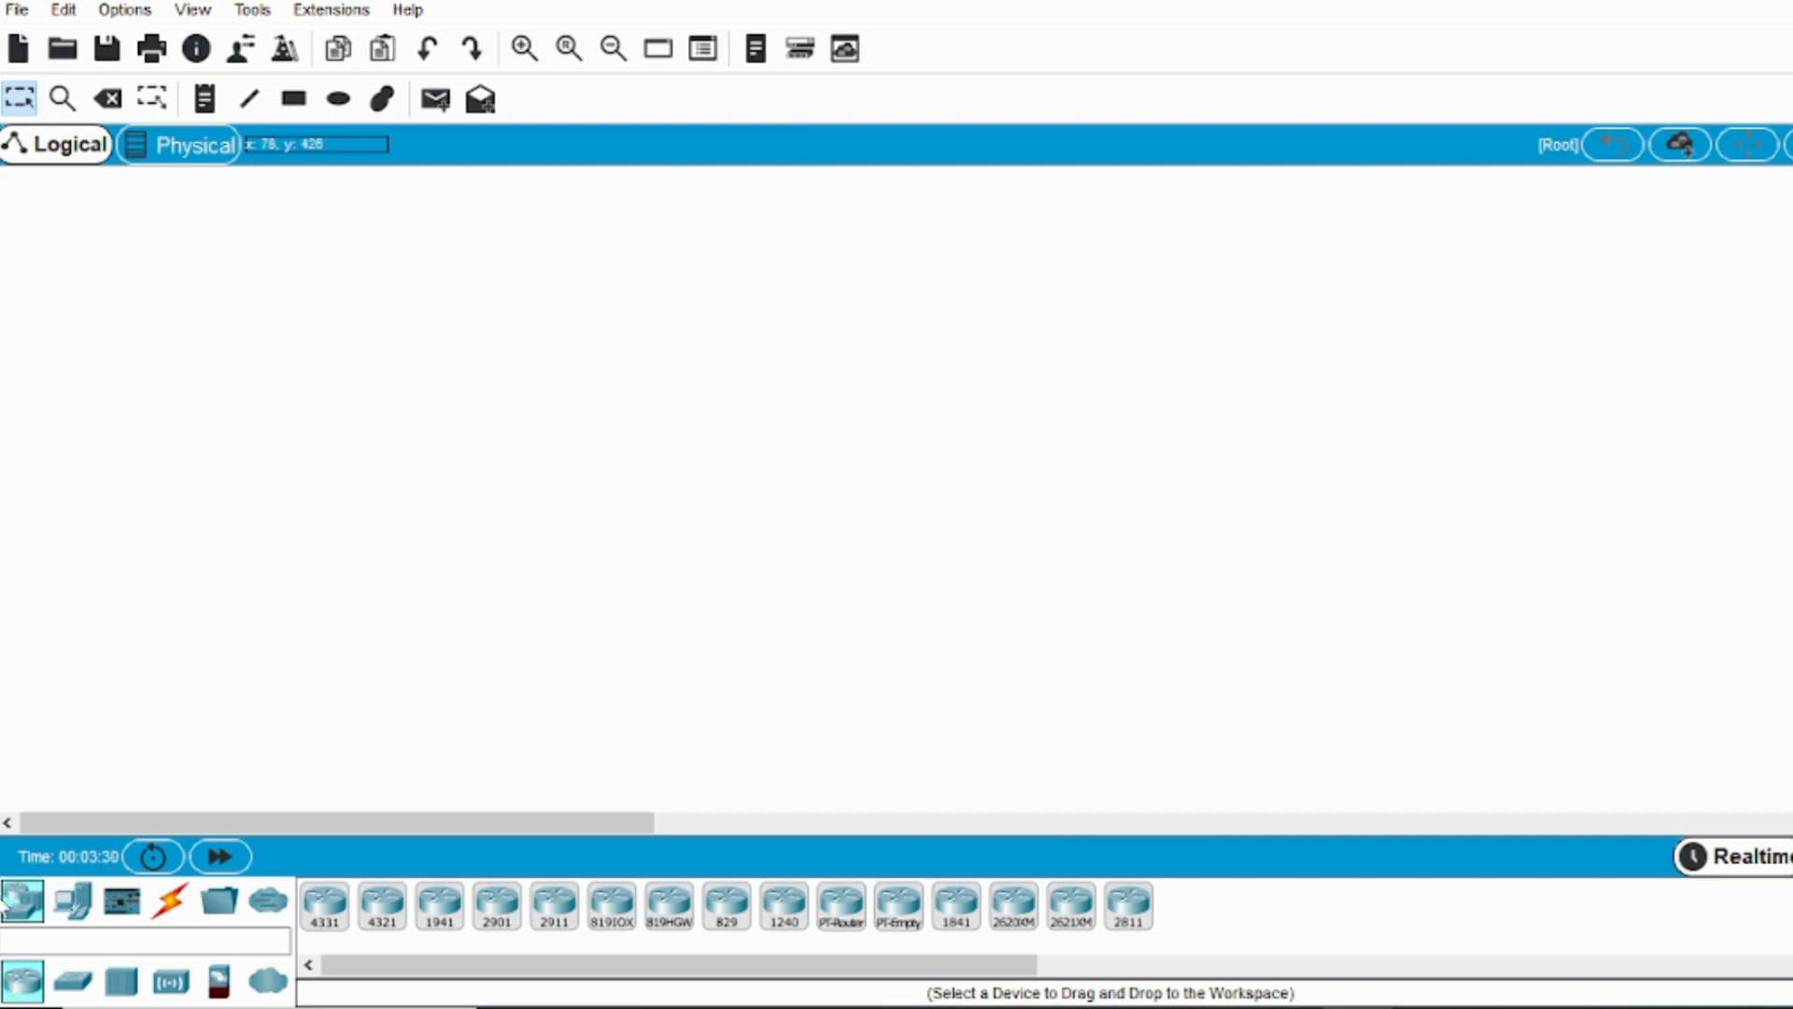
Place two PCs side by side in the middle of the empty workspace.
left_click(79, 903)
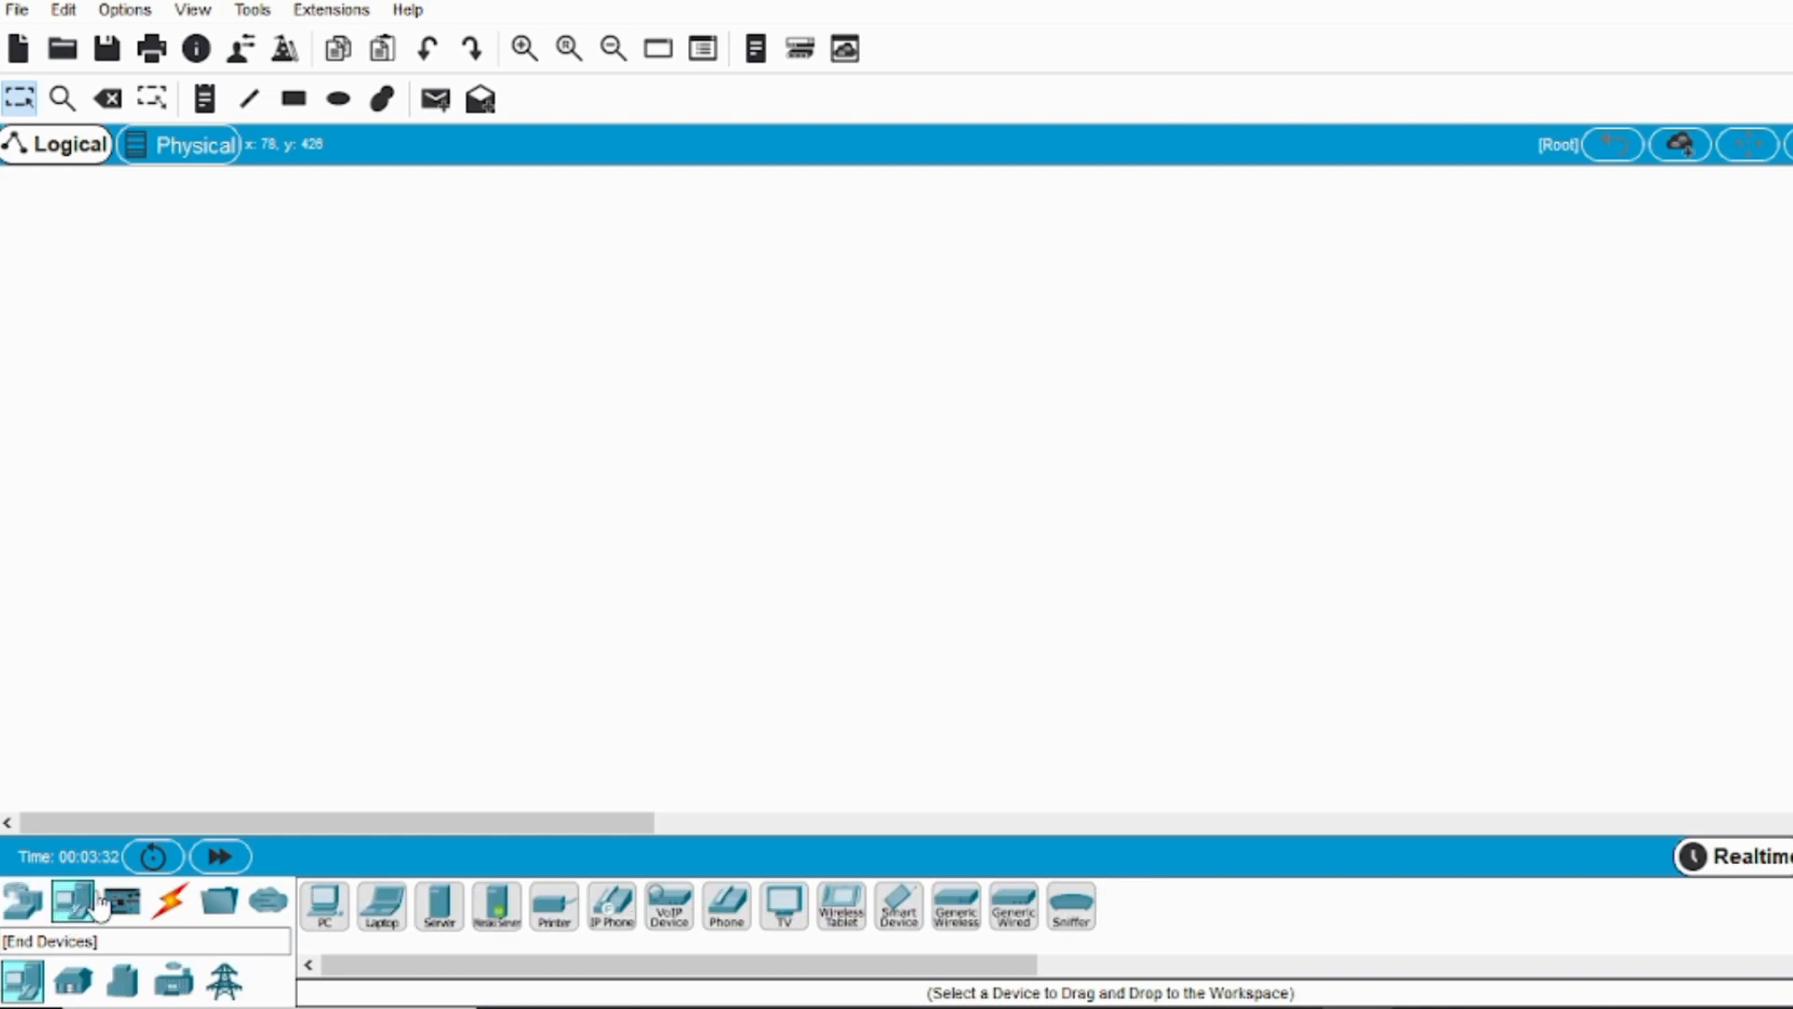
left_click(325, 904)
left_click(484, 464)
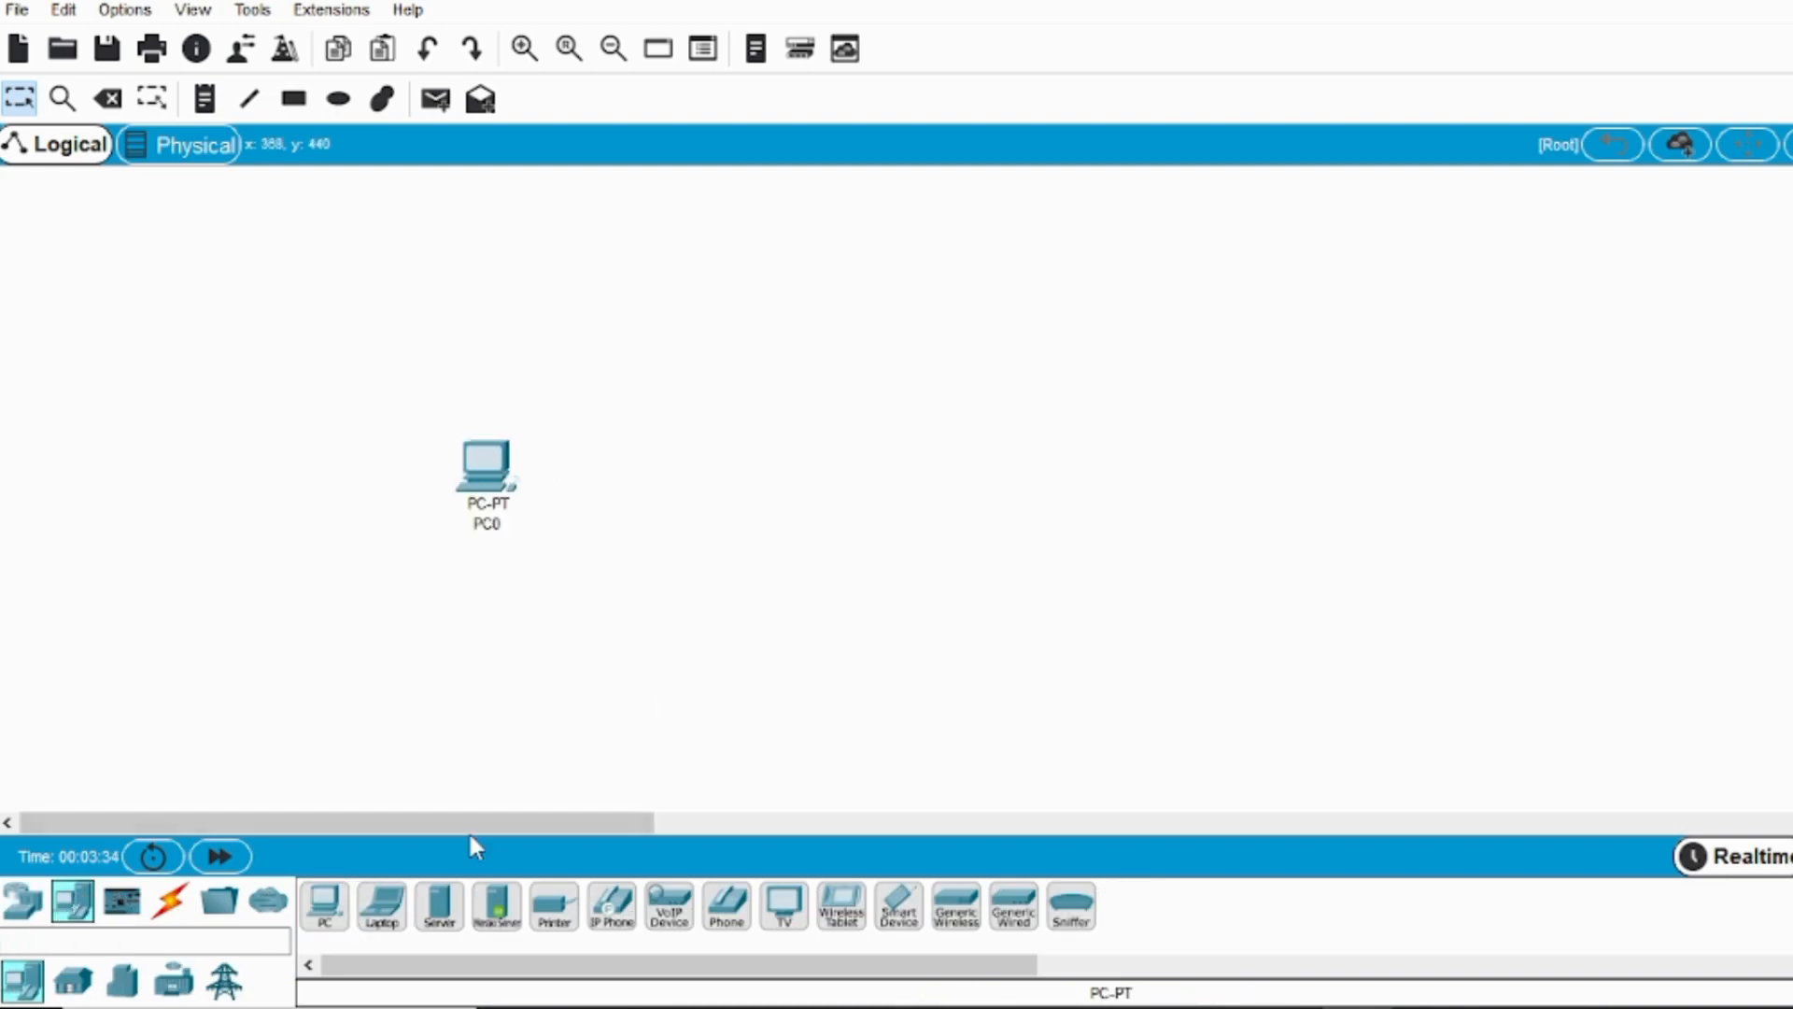
left_click(325, 904)
left_click(818, 474)
Look at the IP configuration settings of the first PC and close its window.
left_click(465, 454)
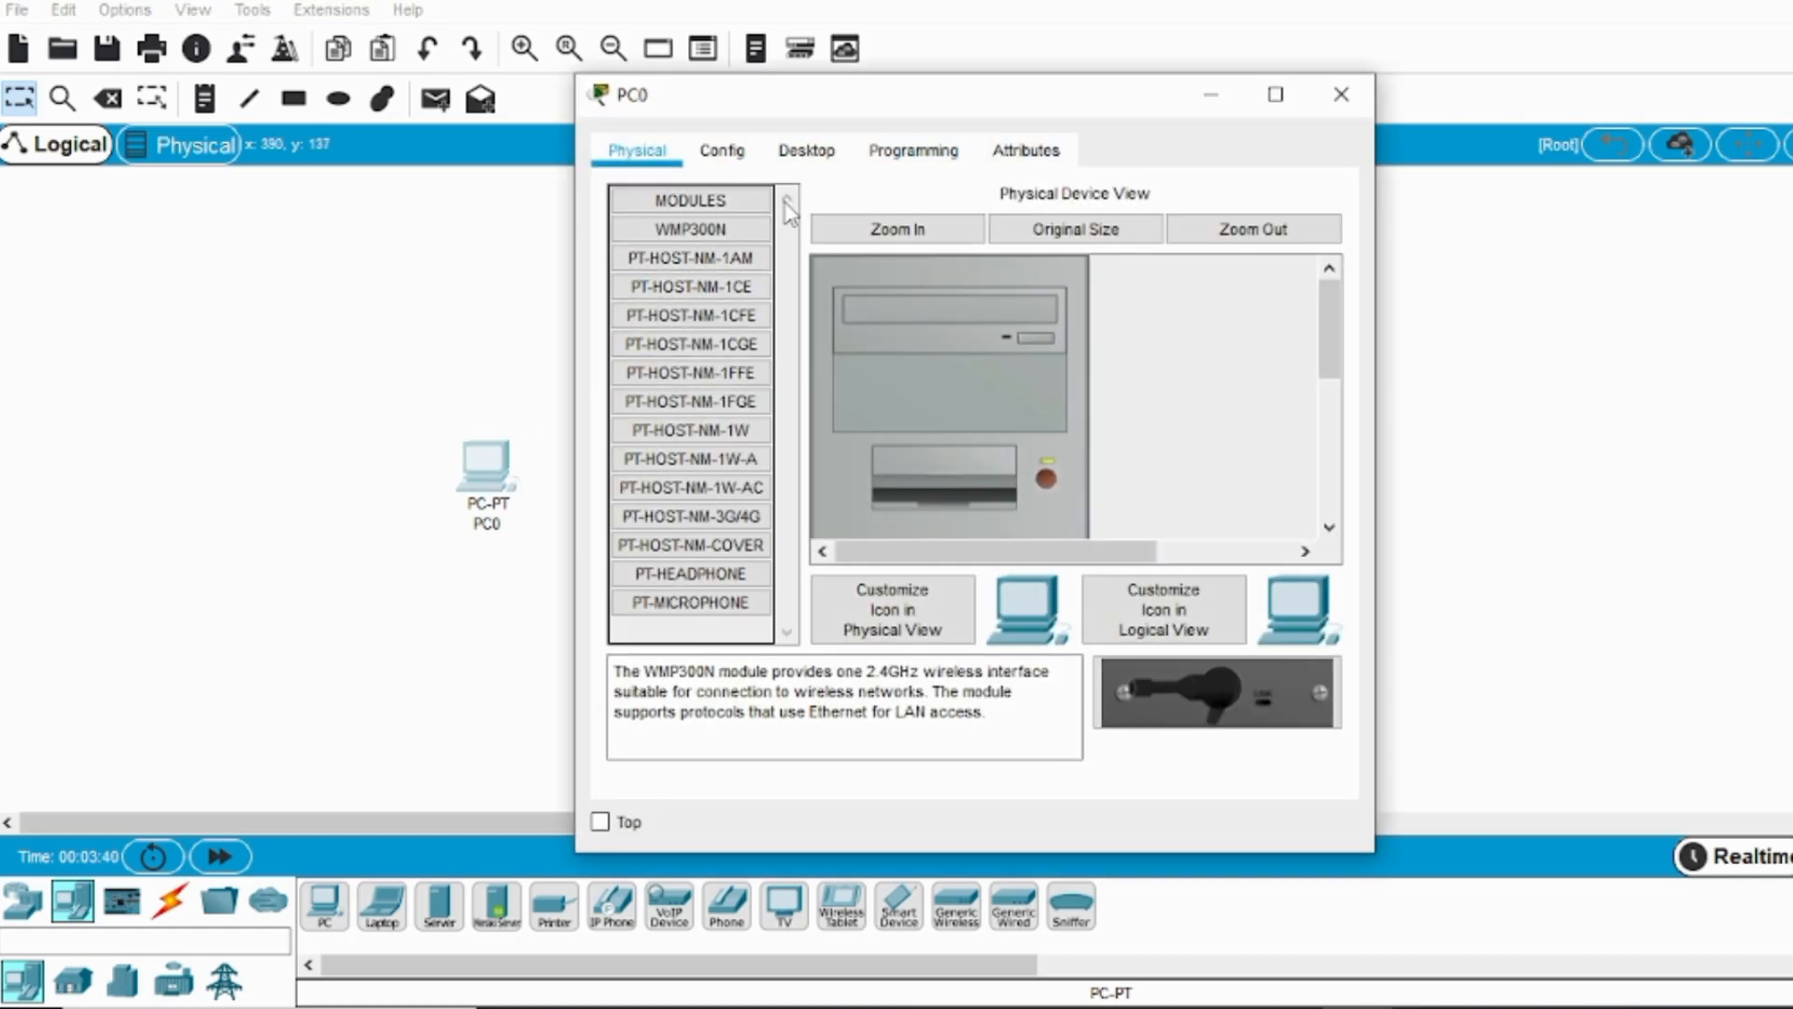
left_click(733, 152)
left_click(811, 152)
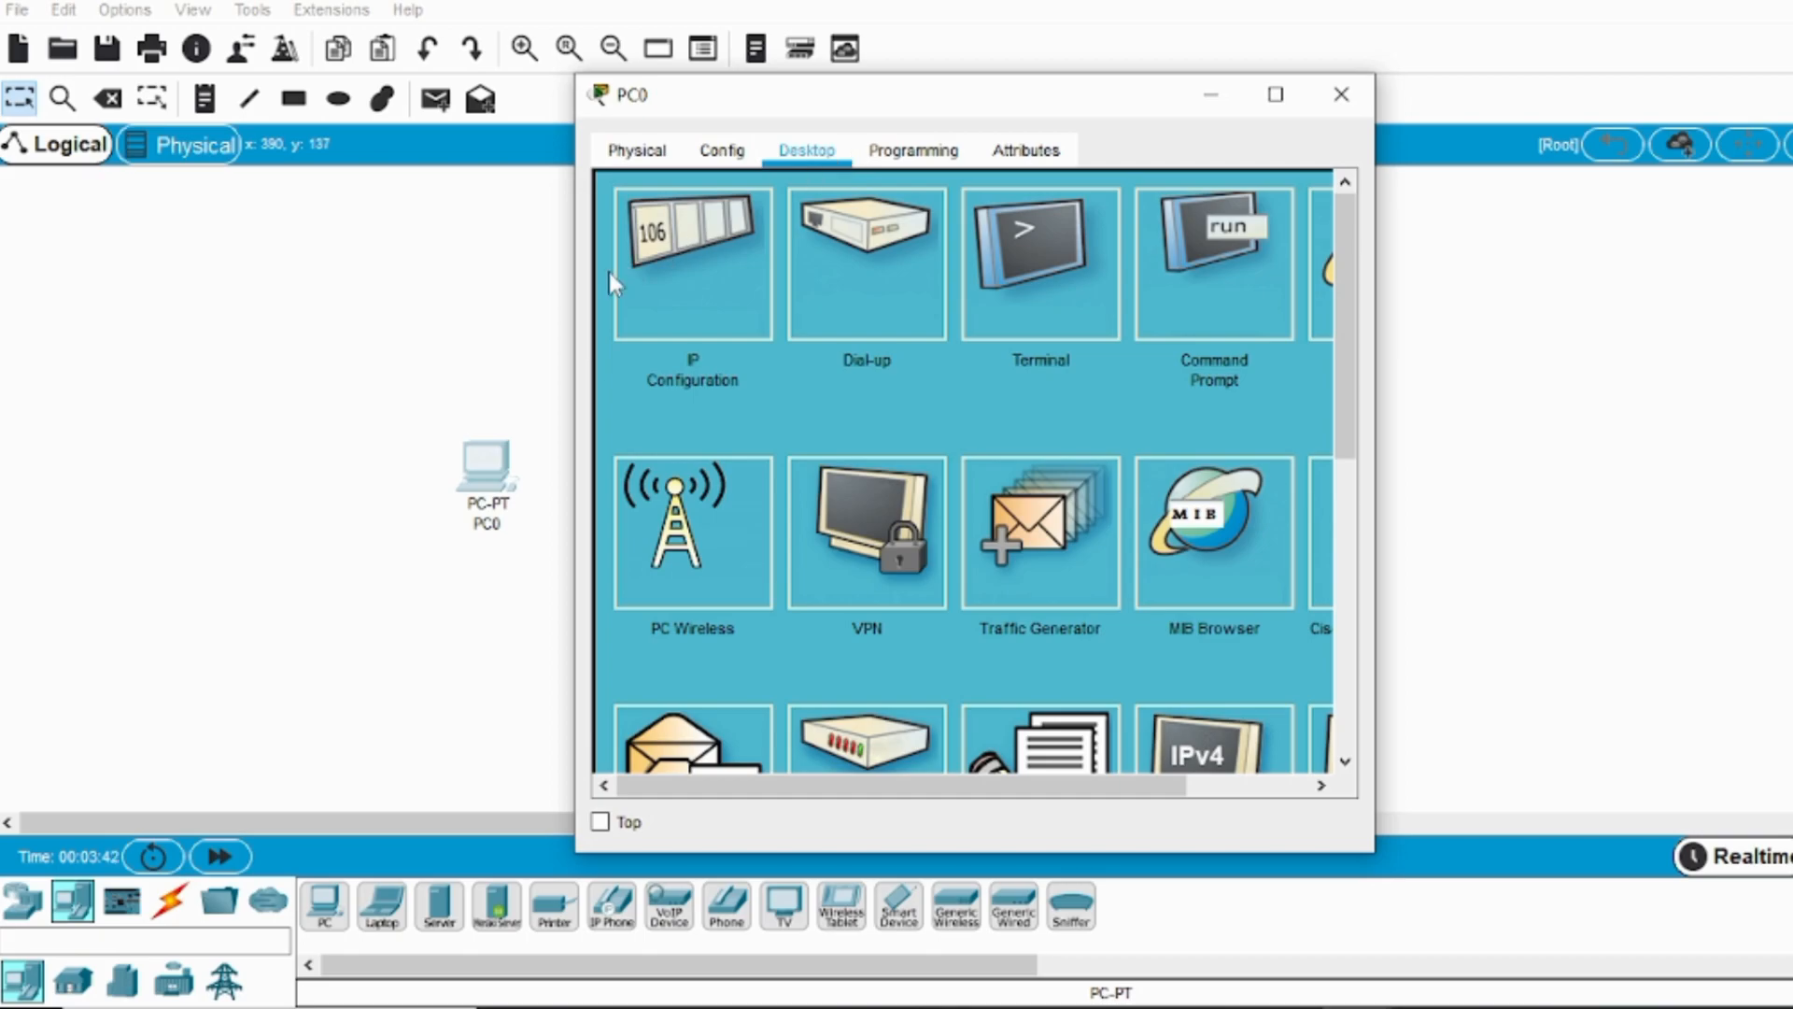
left_click(675, 269)
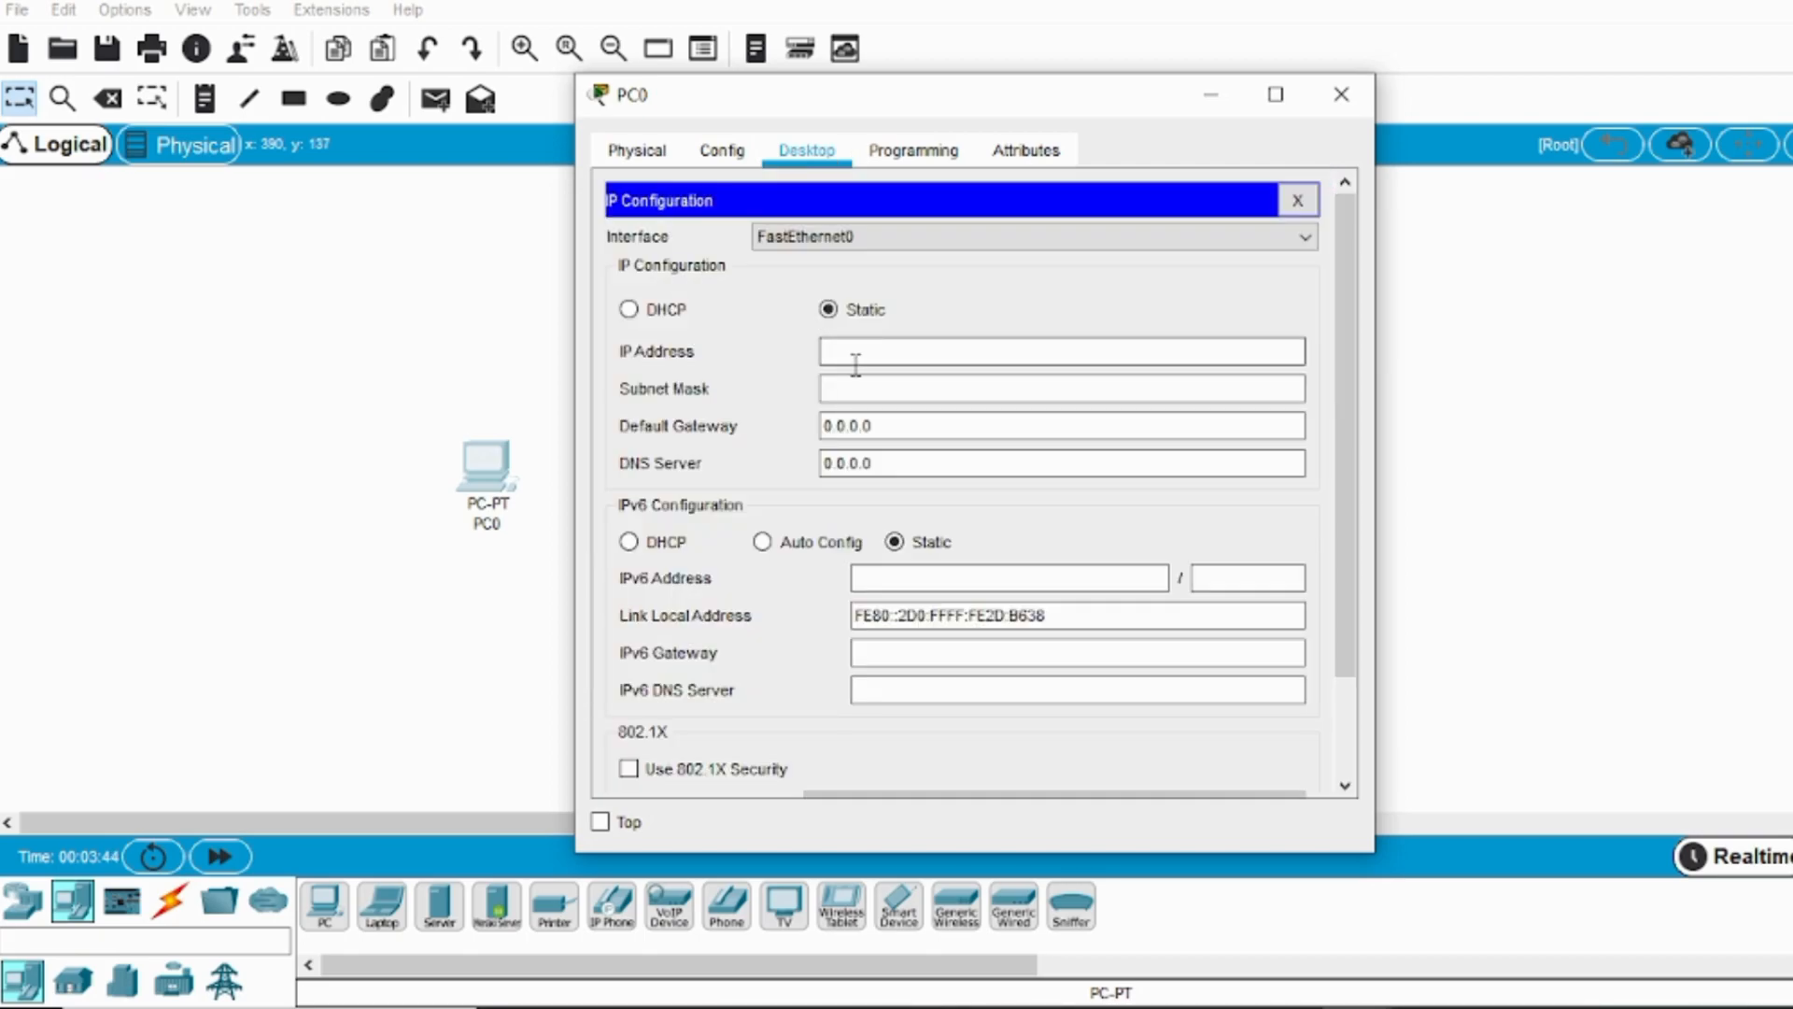
left_click(1340, 95)
Delete both PCs from the workspace.
left_click_drag(343, 393, 924, 613)
key("Delete")
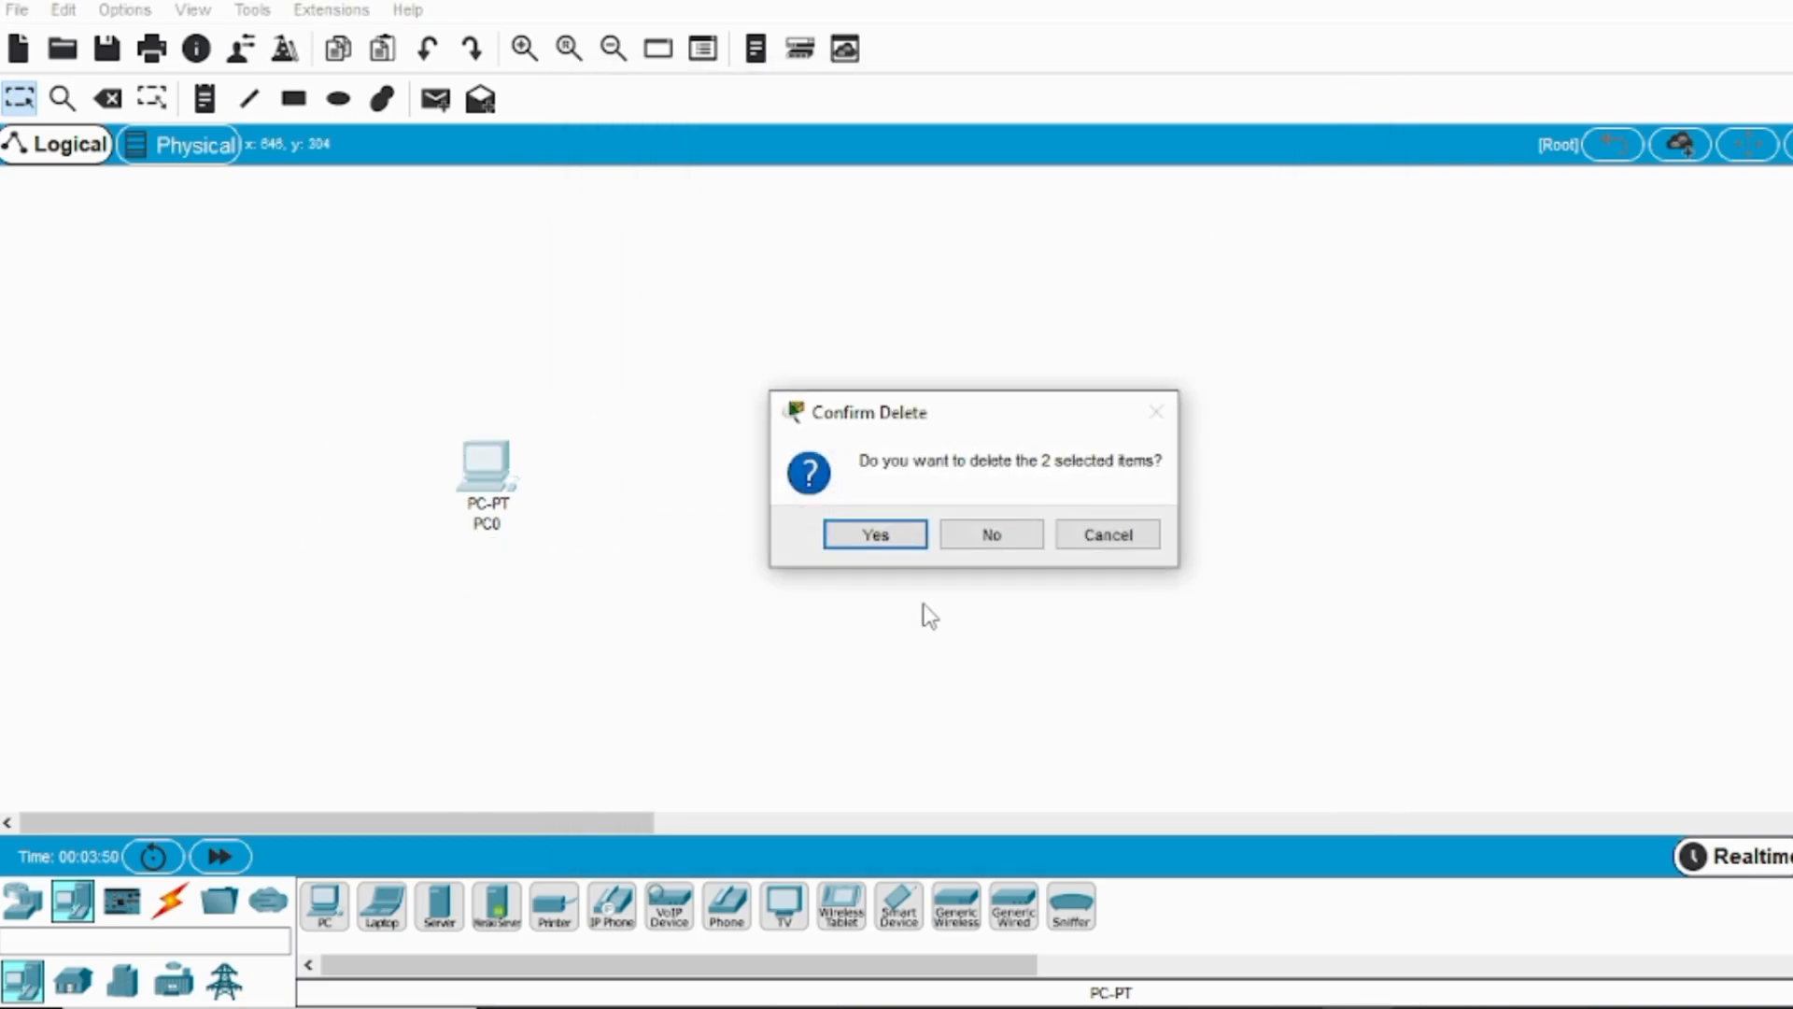
key("Return")
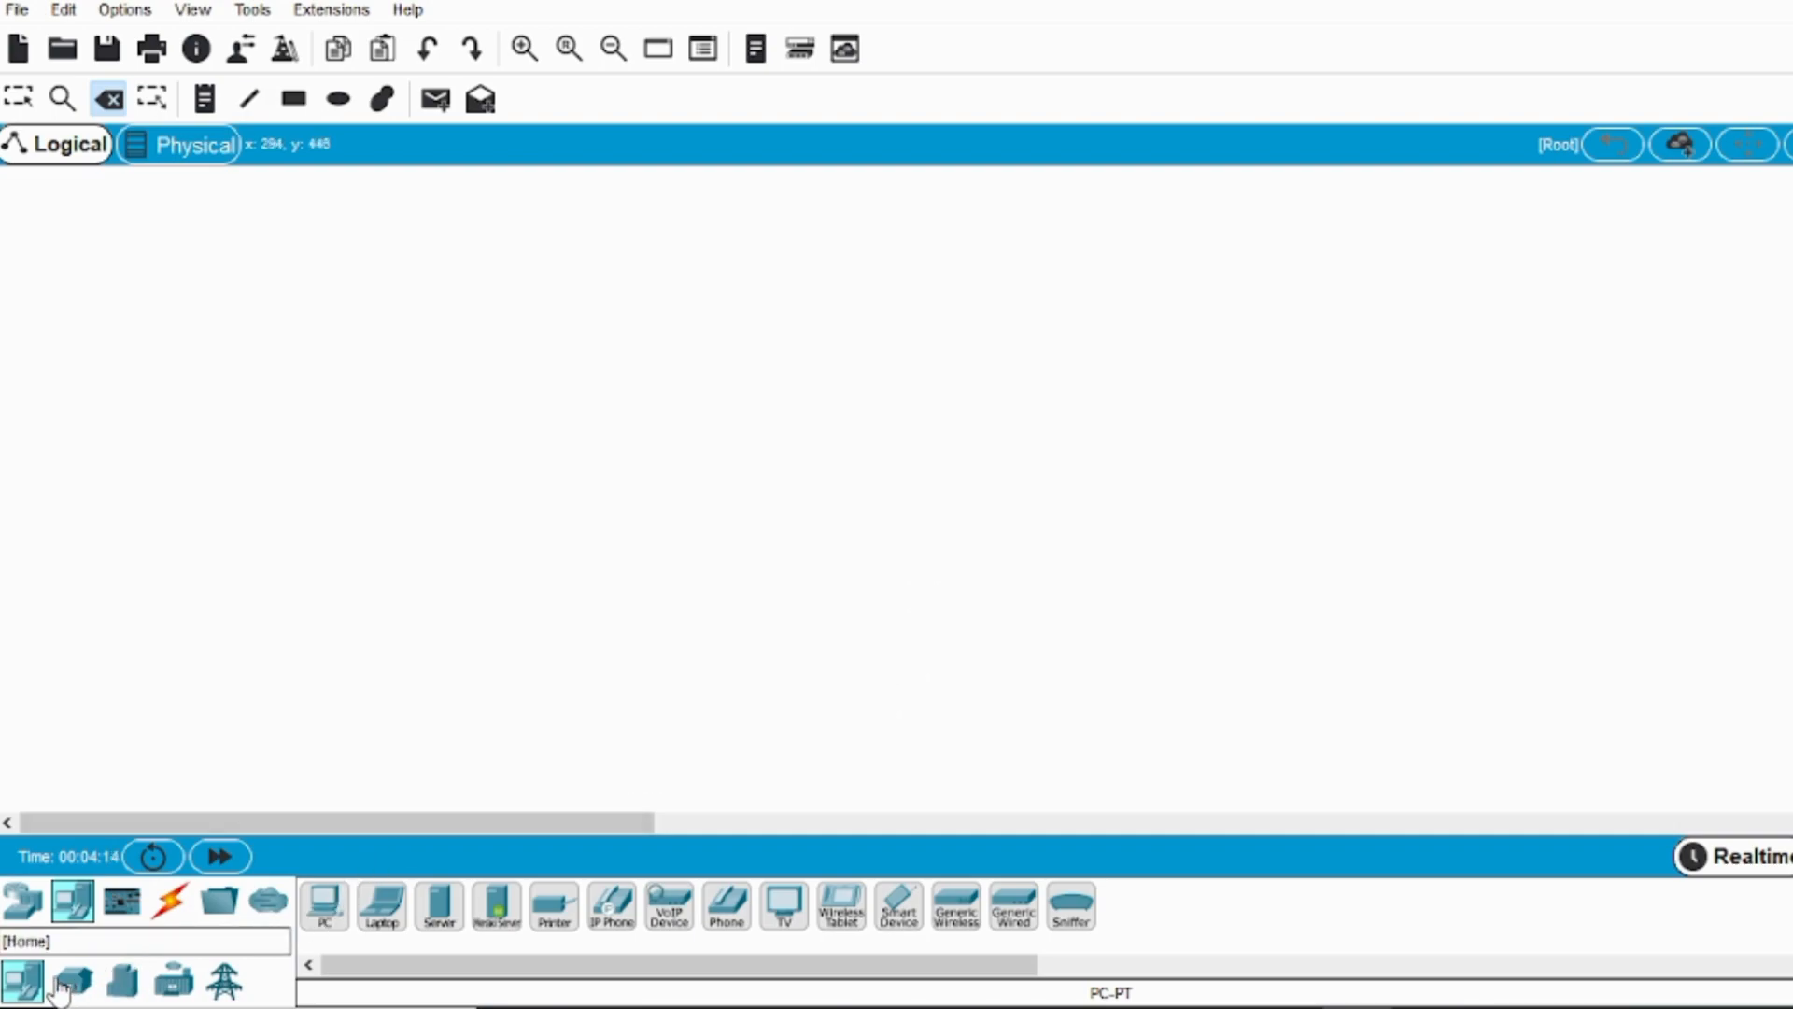
Place a generic PT-Router in the upper middle of the workspace and a 2960 switch below it.
left_click(25, 918)
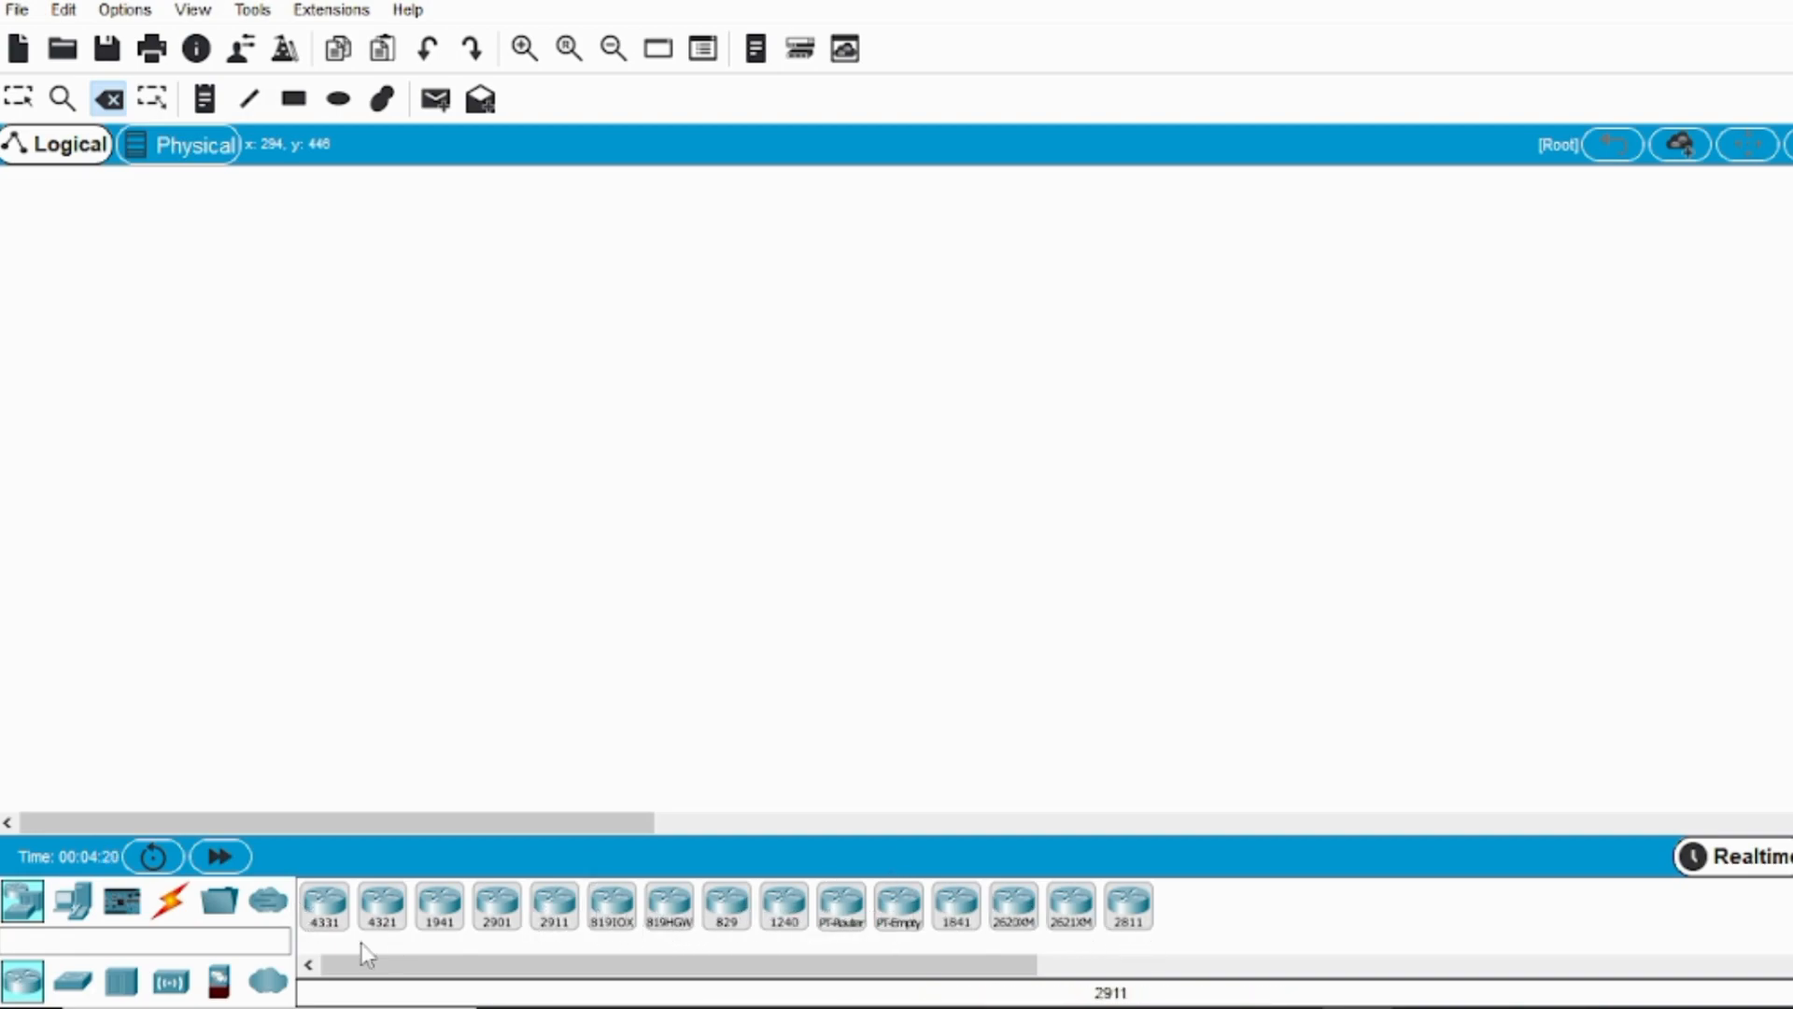
left_click(787, 922)
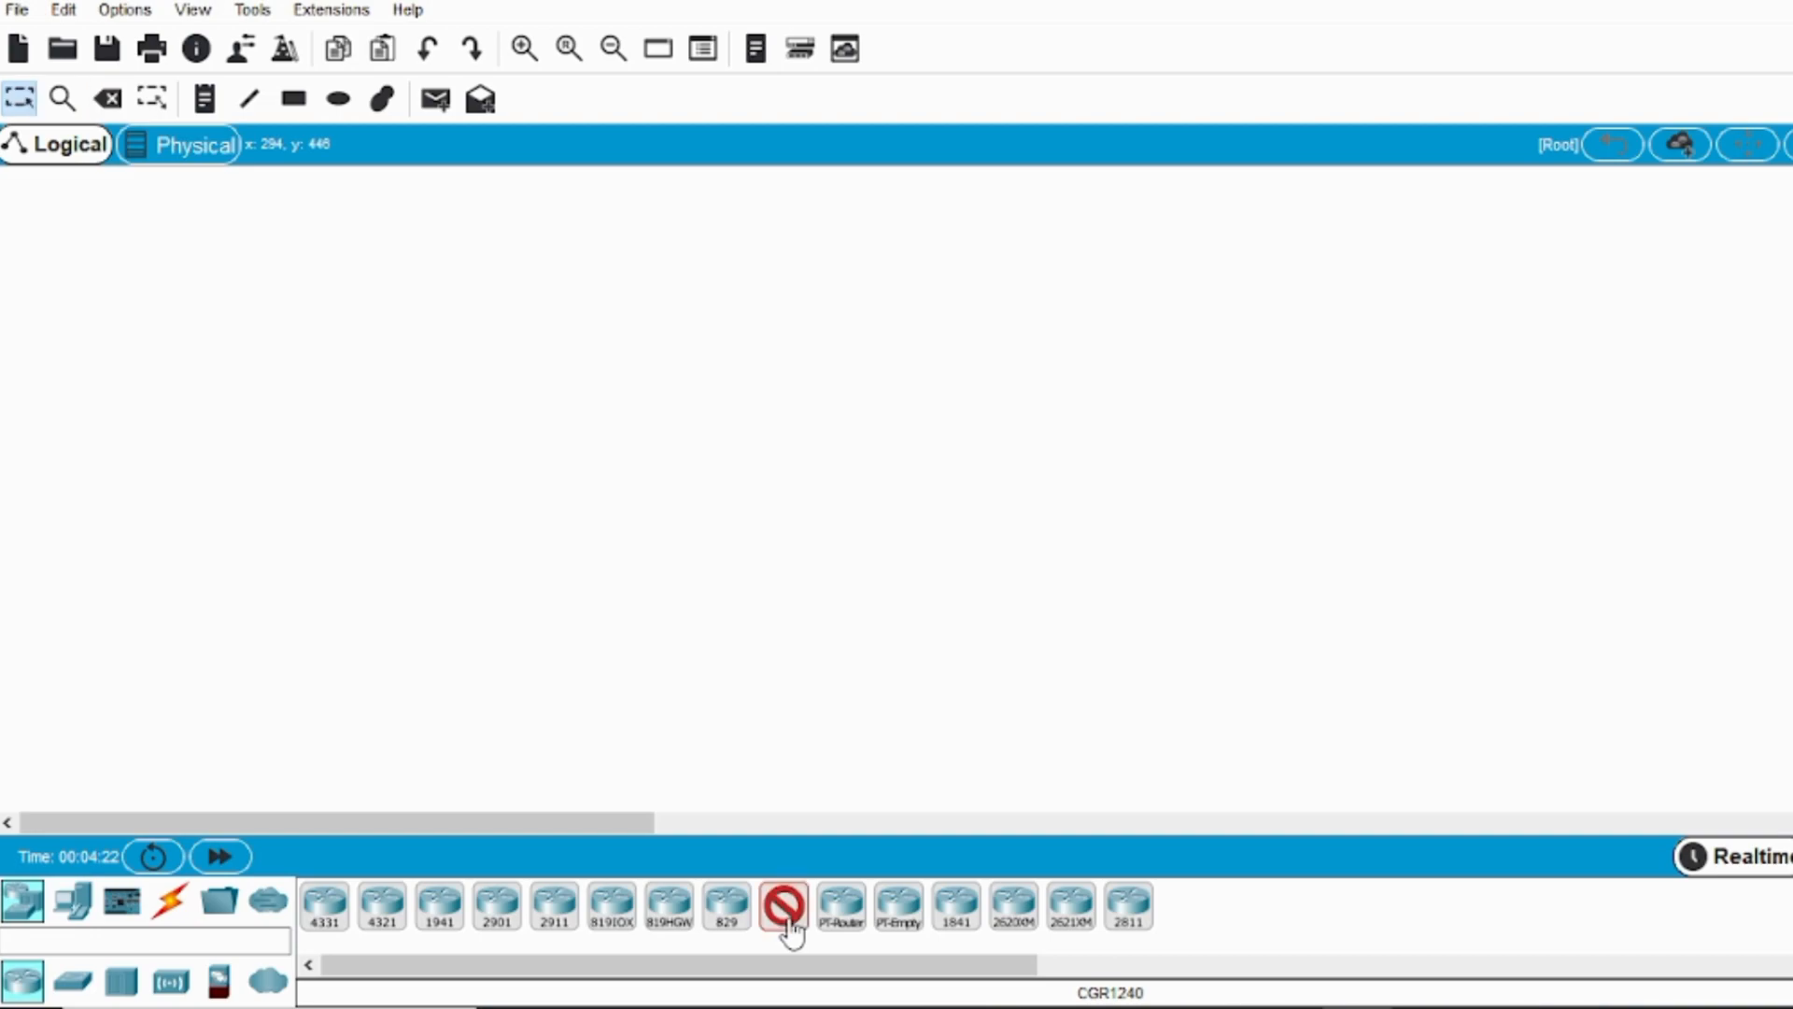
left_click(841, 908)
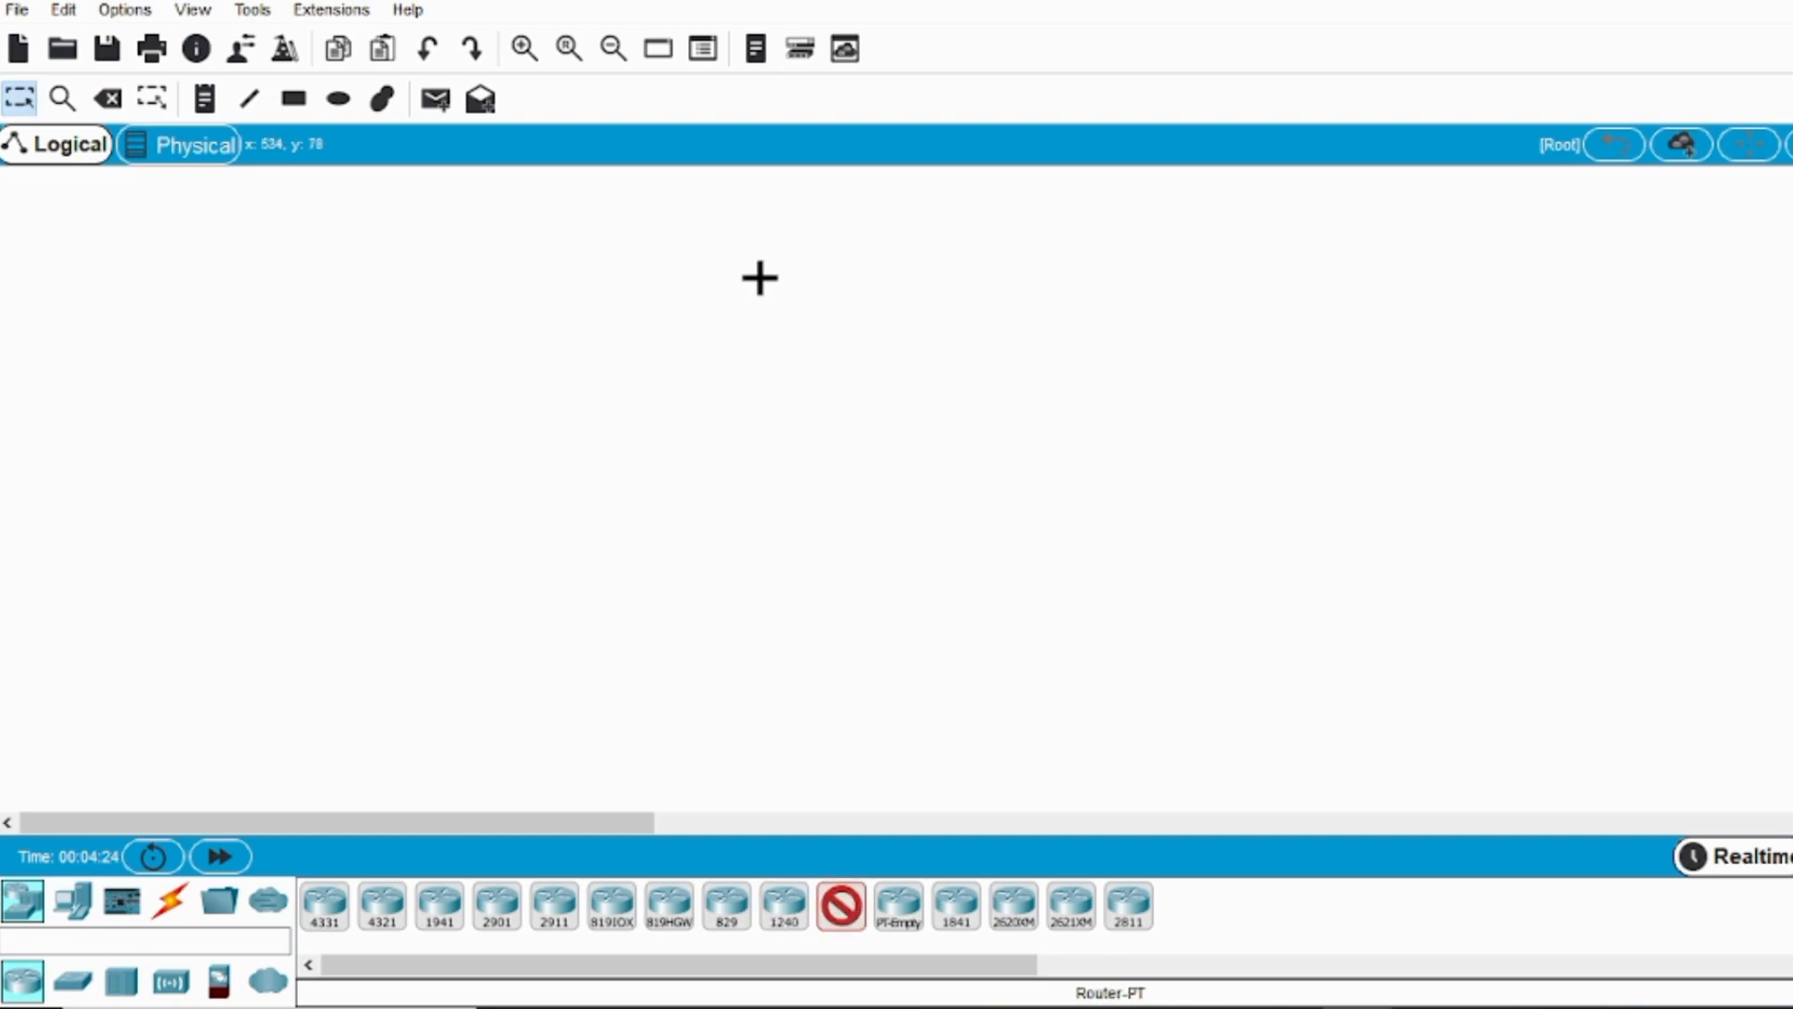
left_click(732, 258)
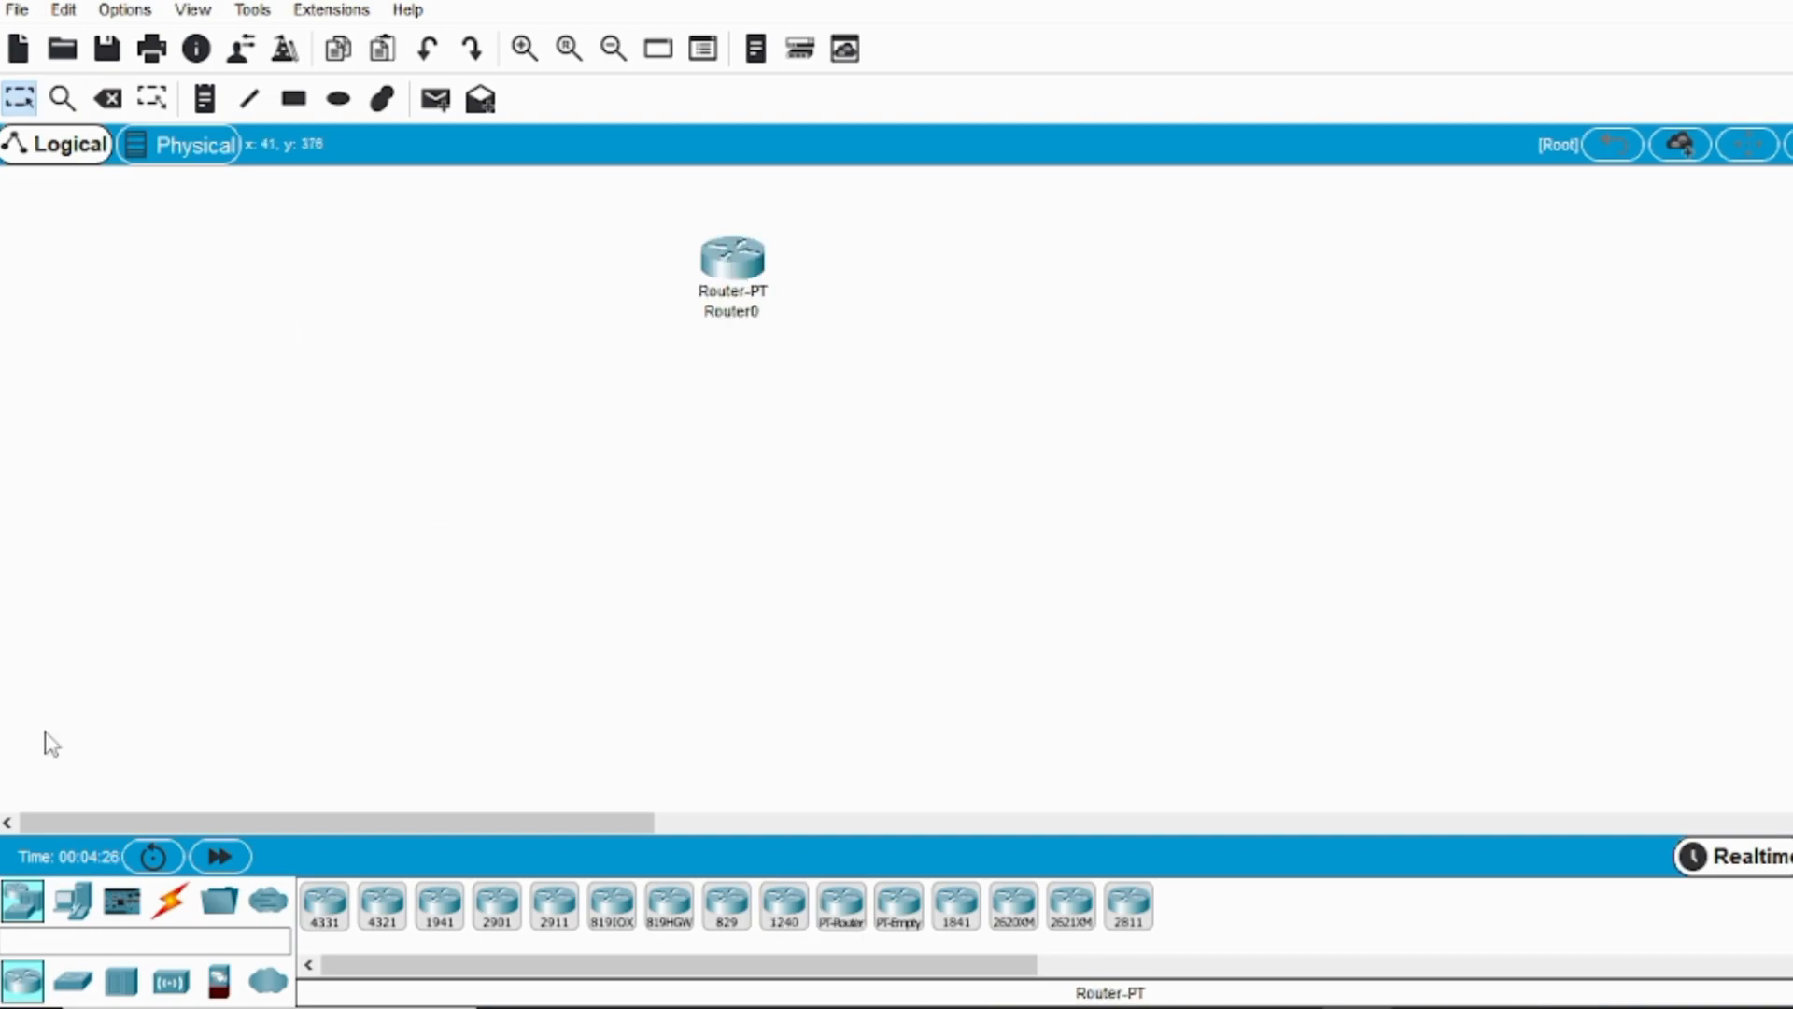
left_click(70, 988)
left_click(323, 926)
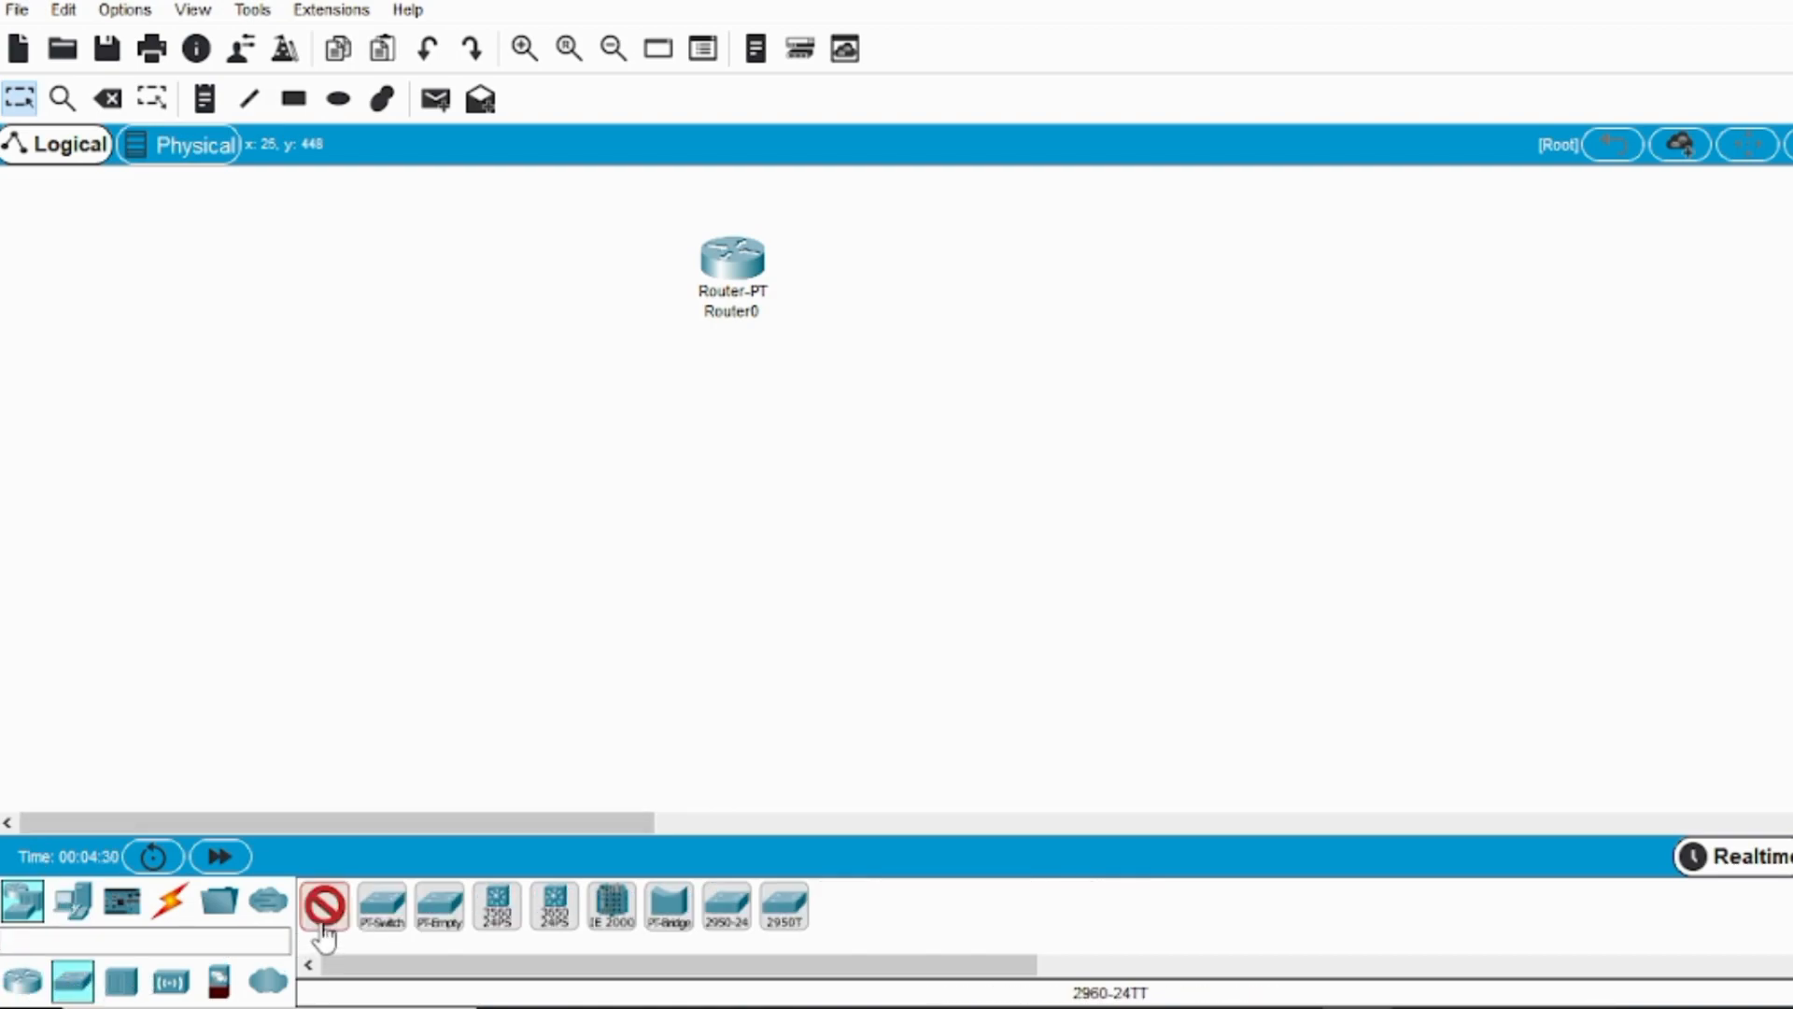
left_click(724, 396)
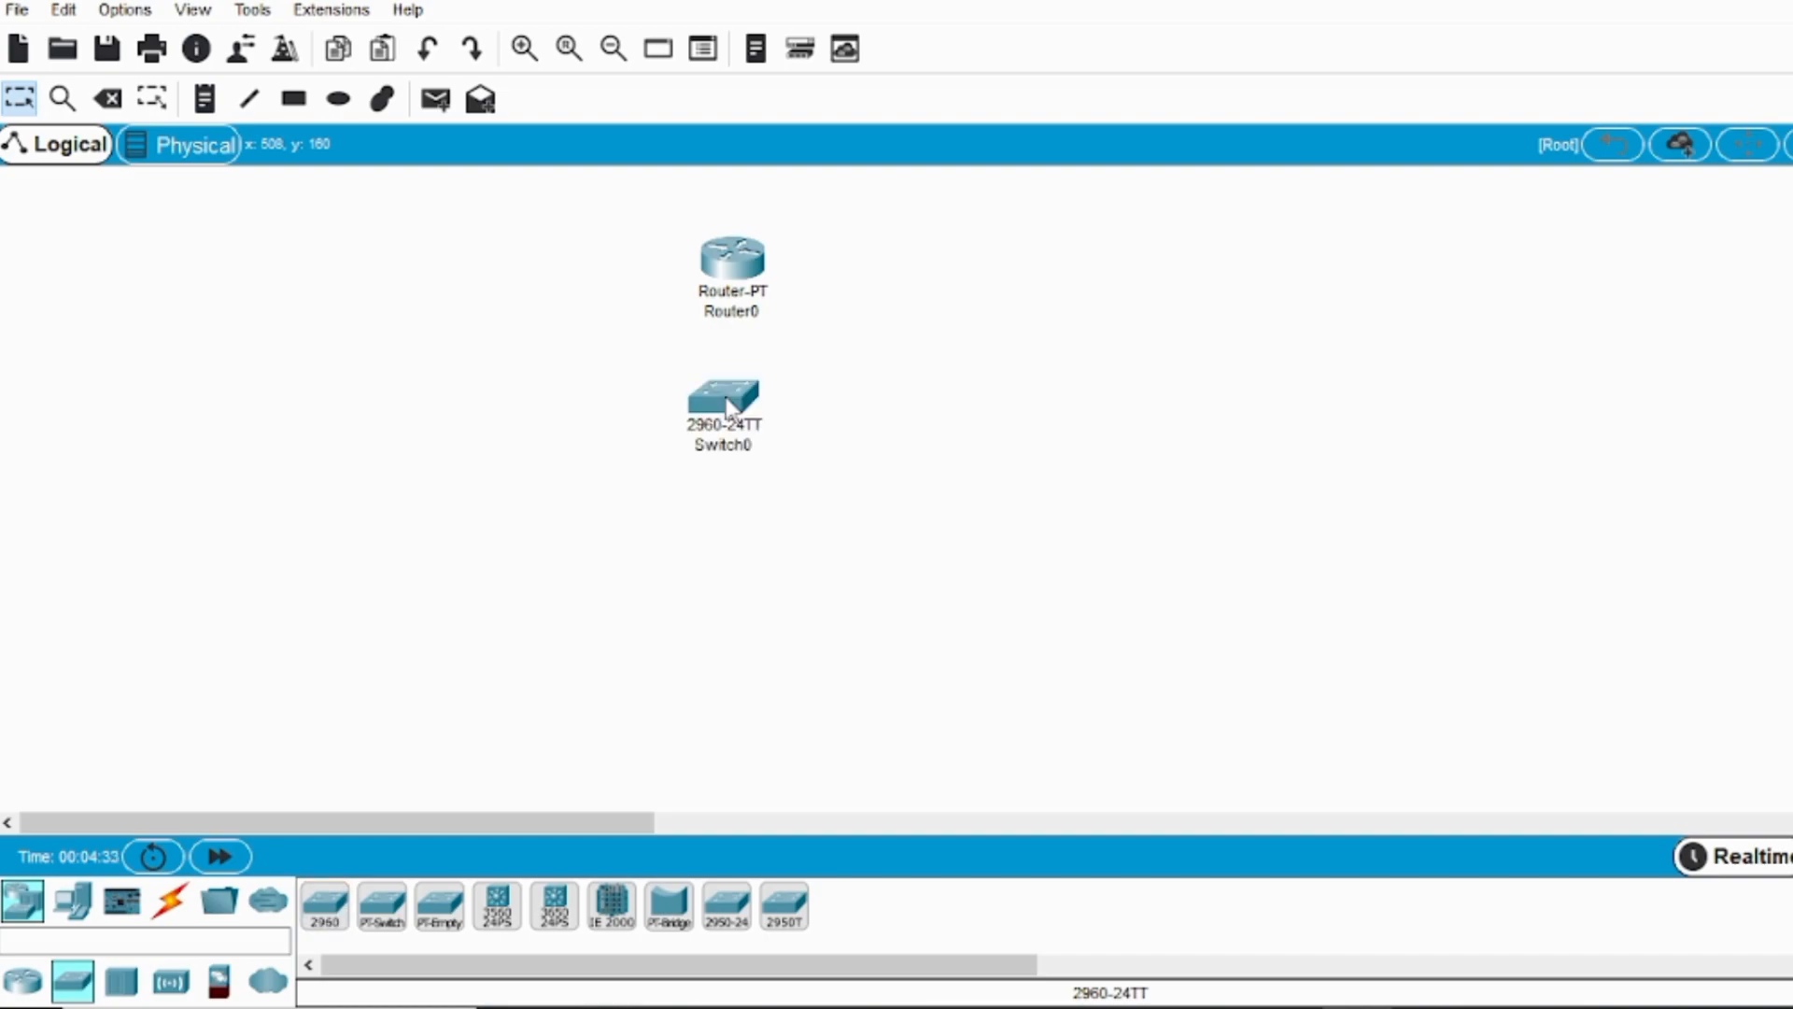
Add a PC and a laptop below the switch, one on each side.
left_click(74, 922)
left_click(322, 908)
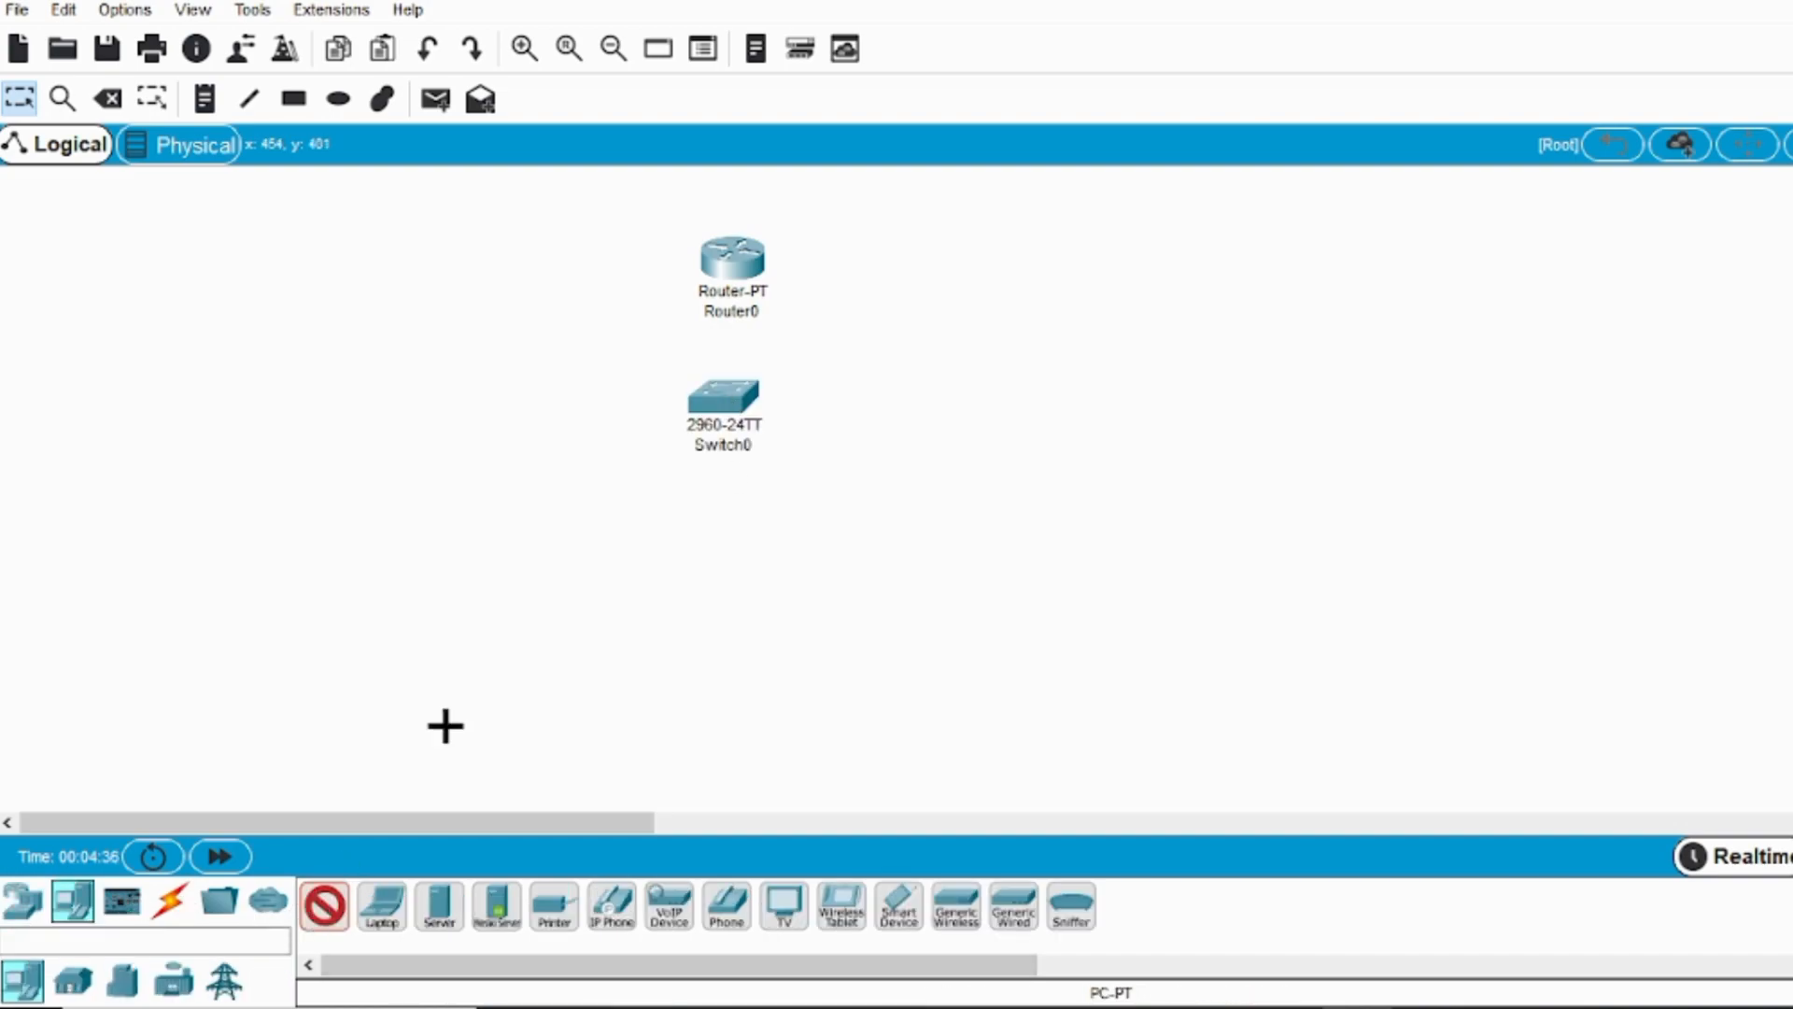
left_click(567, 554)
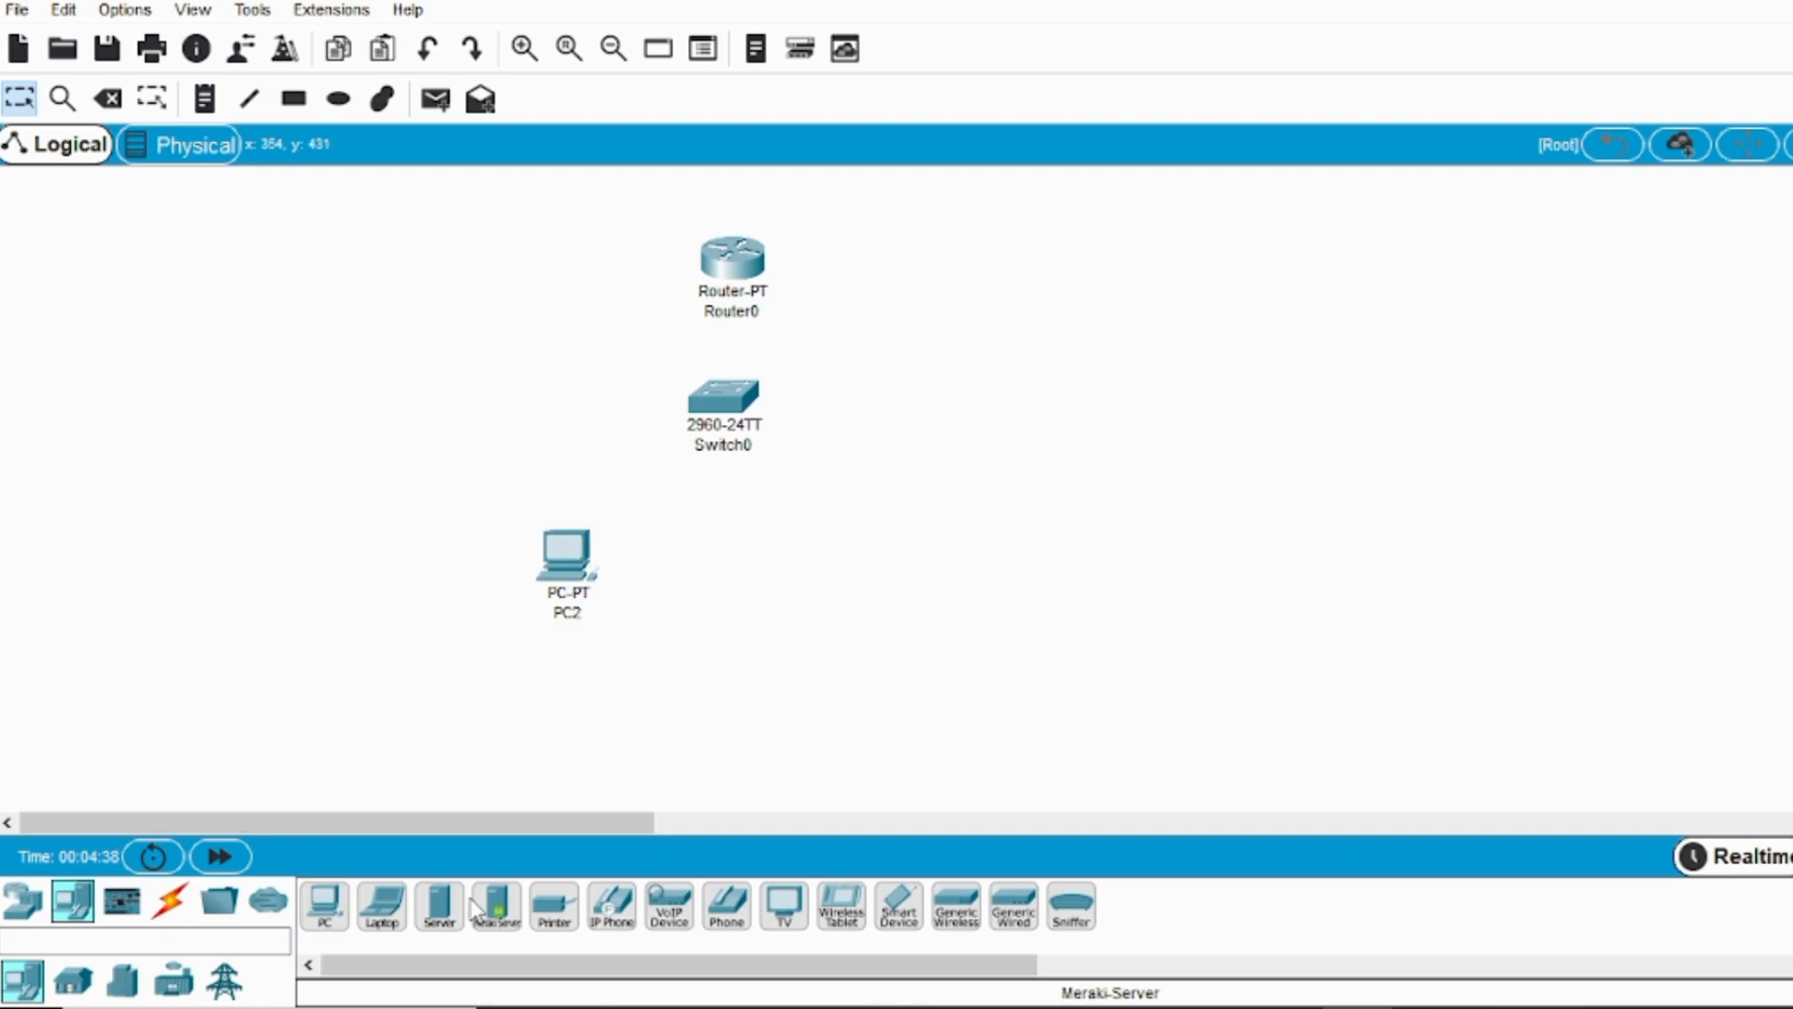
left_click(382, 906)
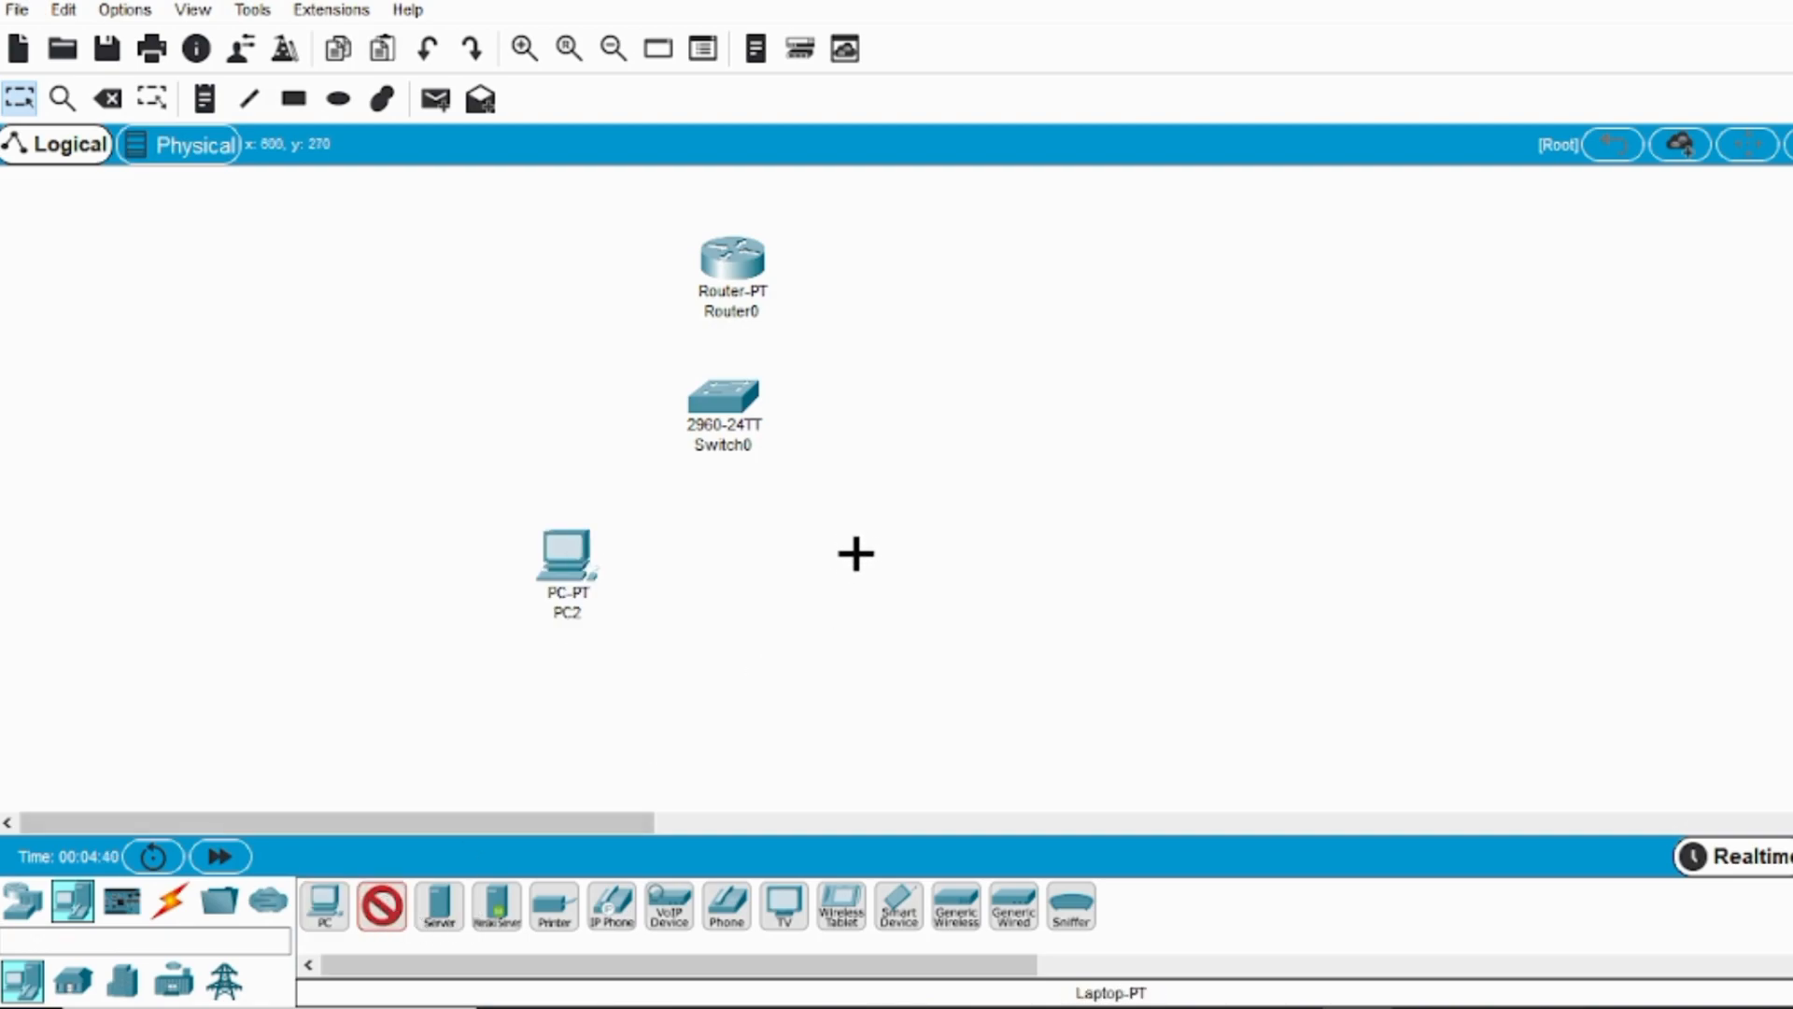
left_click(854, 546)
left_click(857, 559)
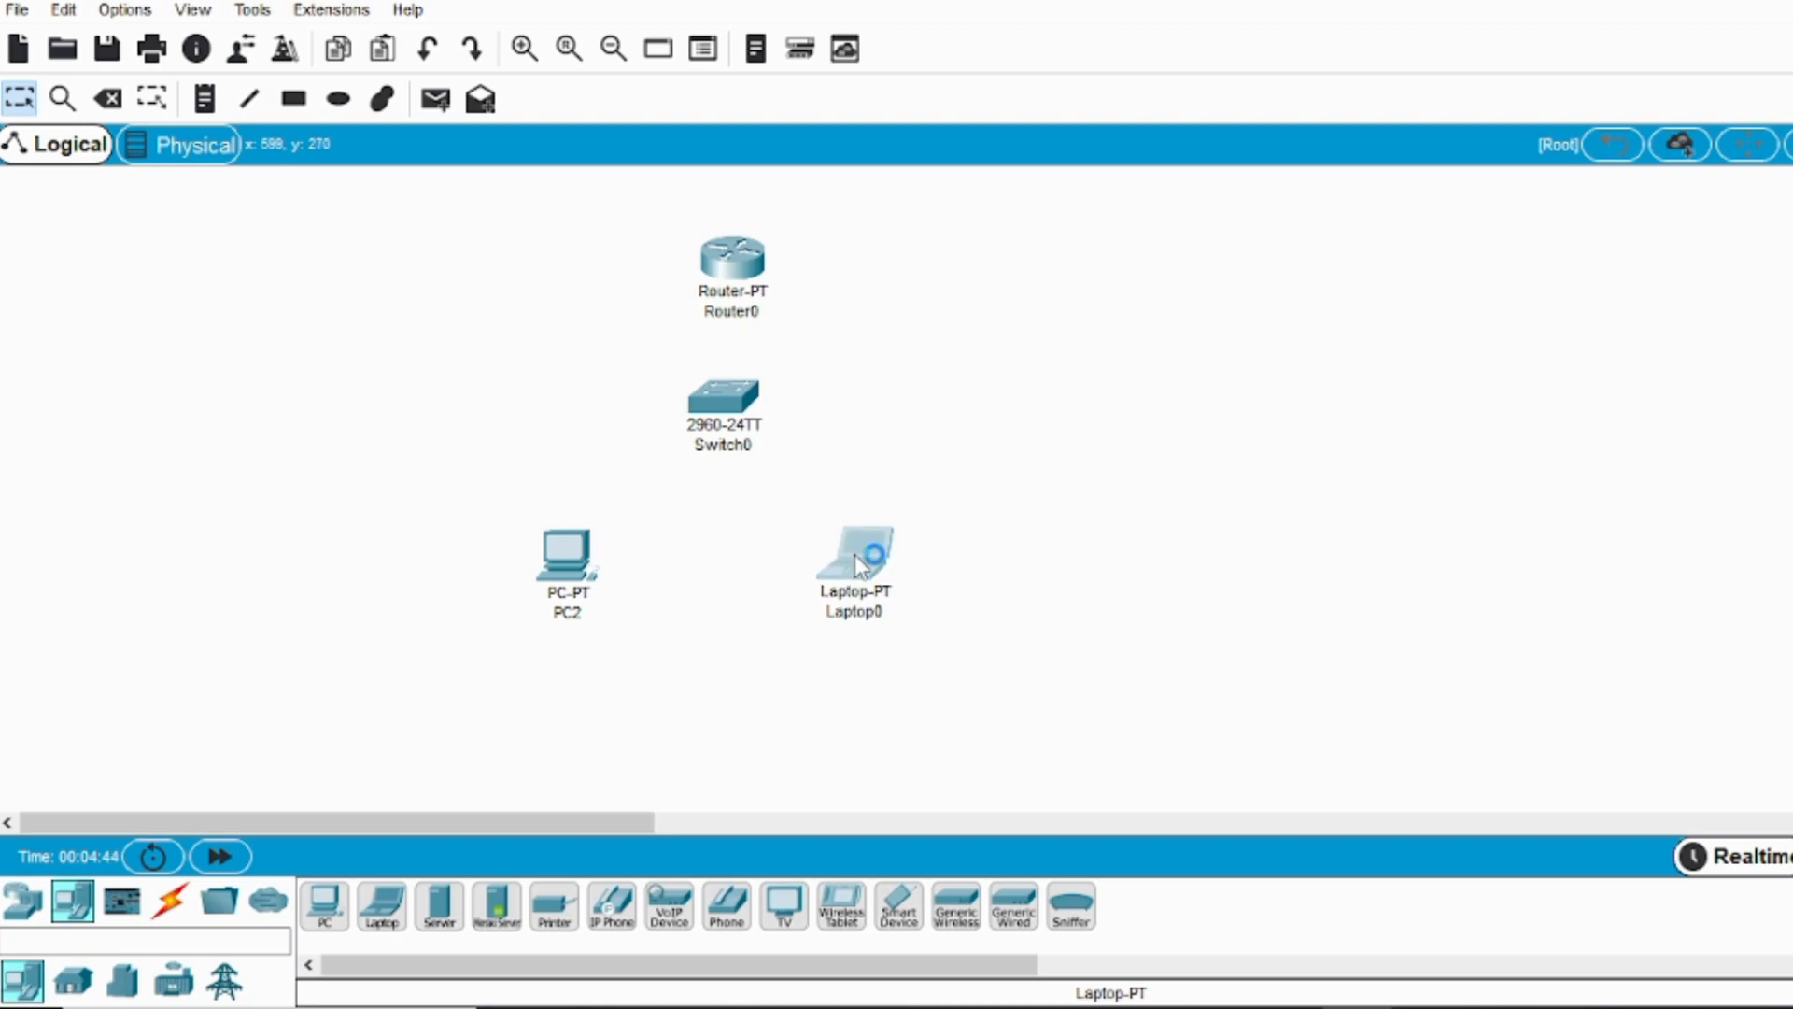
left_click(574, 555)
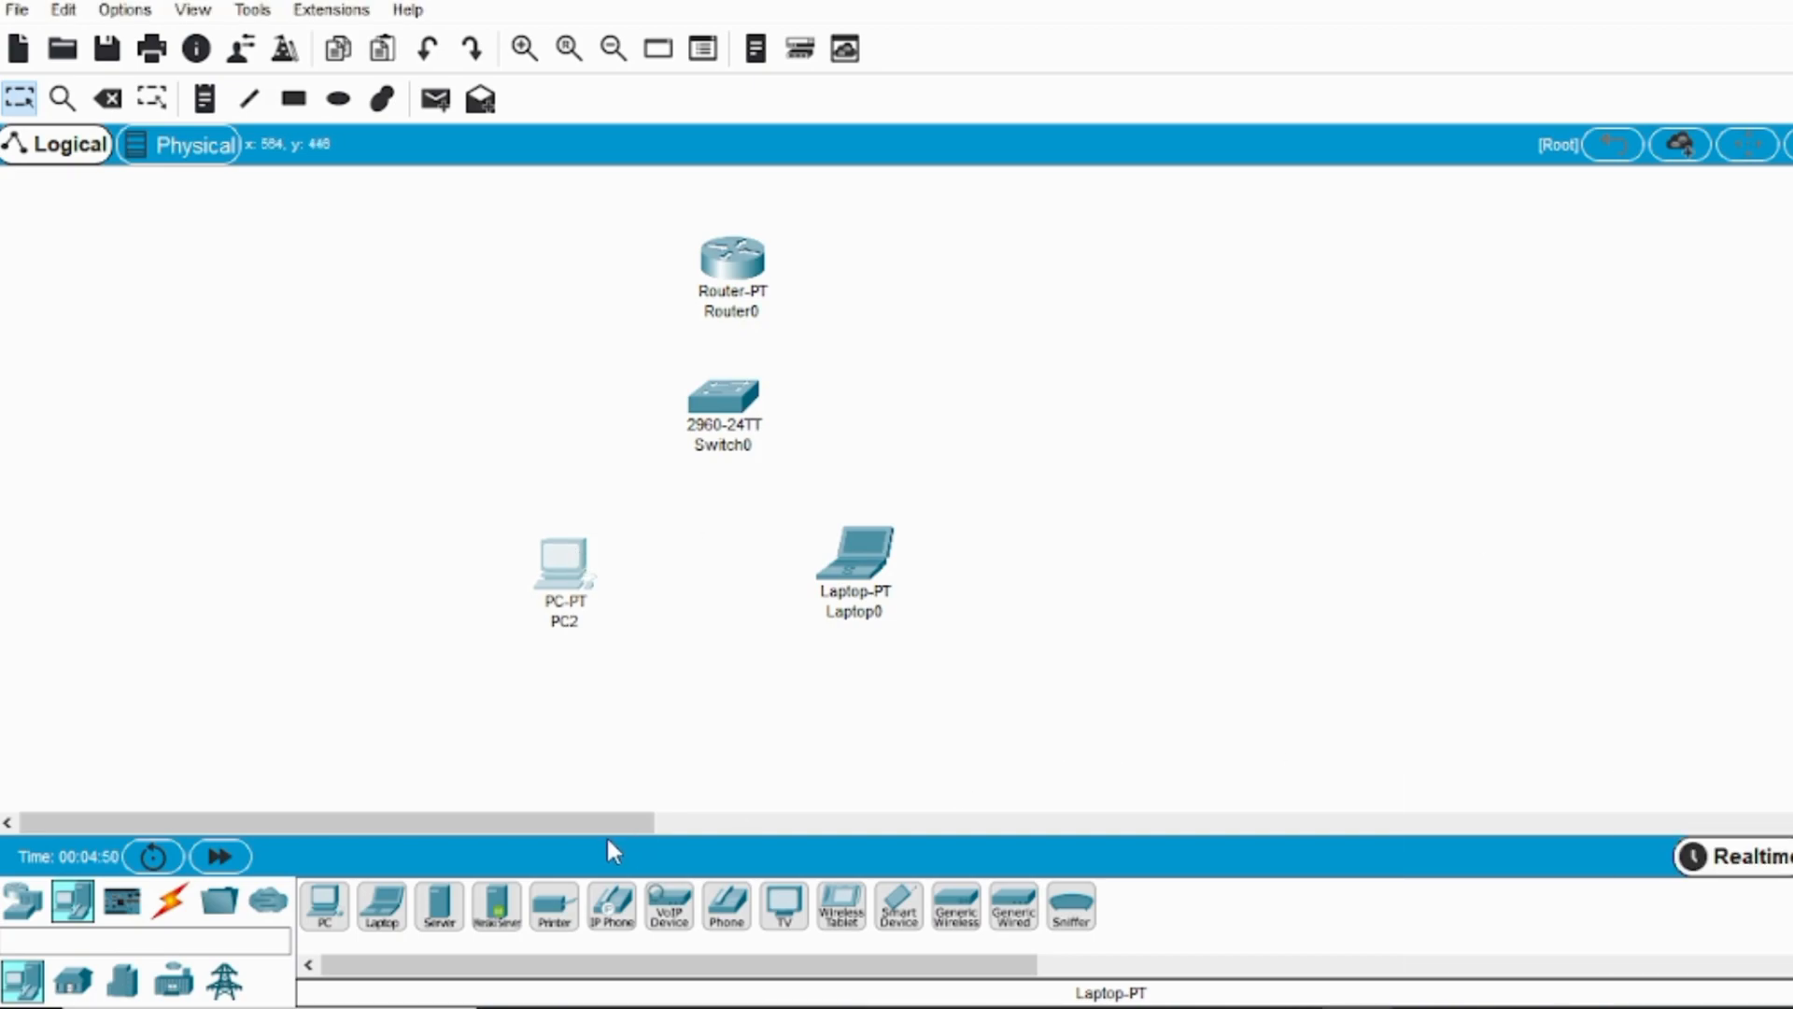
Connect the switch to the PC using the automatically chosen connection type.
left_click(169, 901)
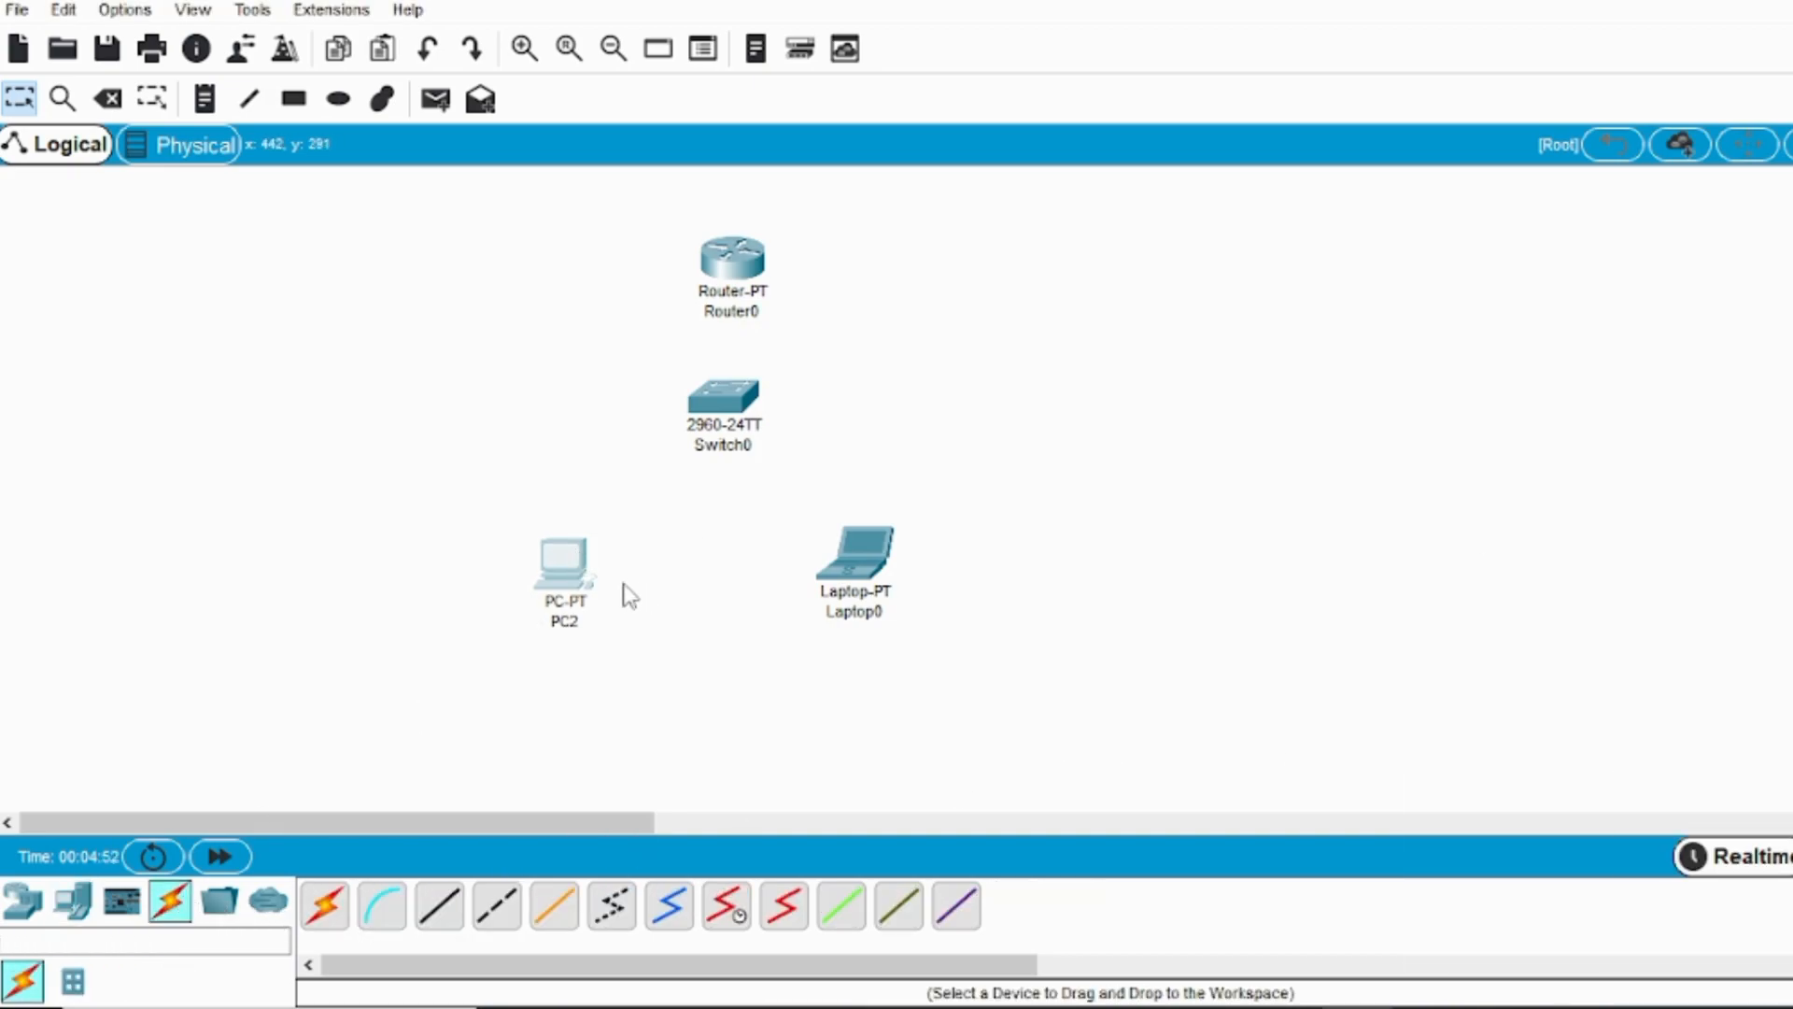
left_click(726, 399)
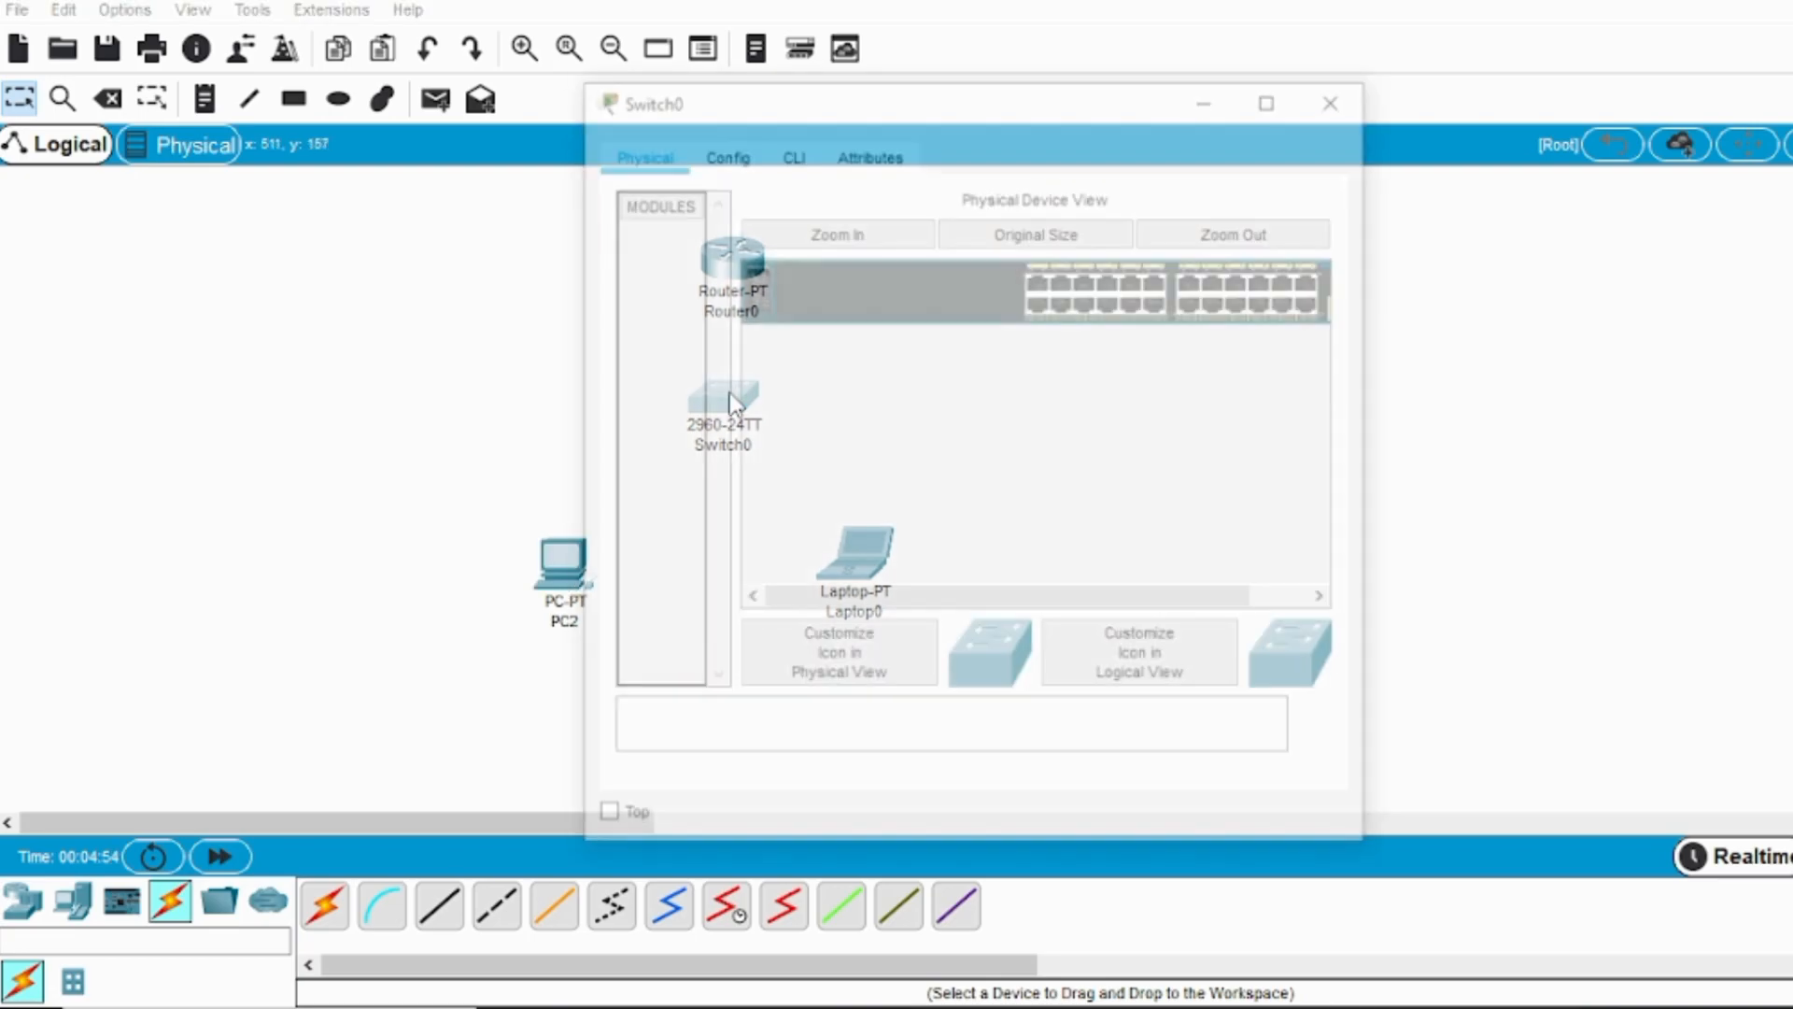
left_click(1341, 94)
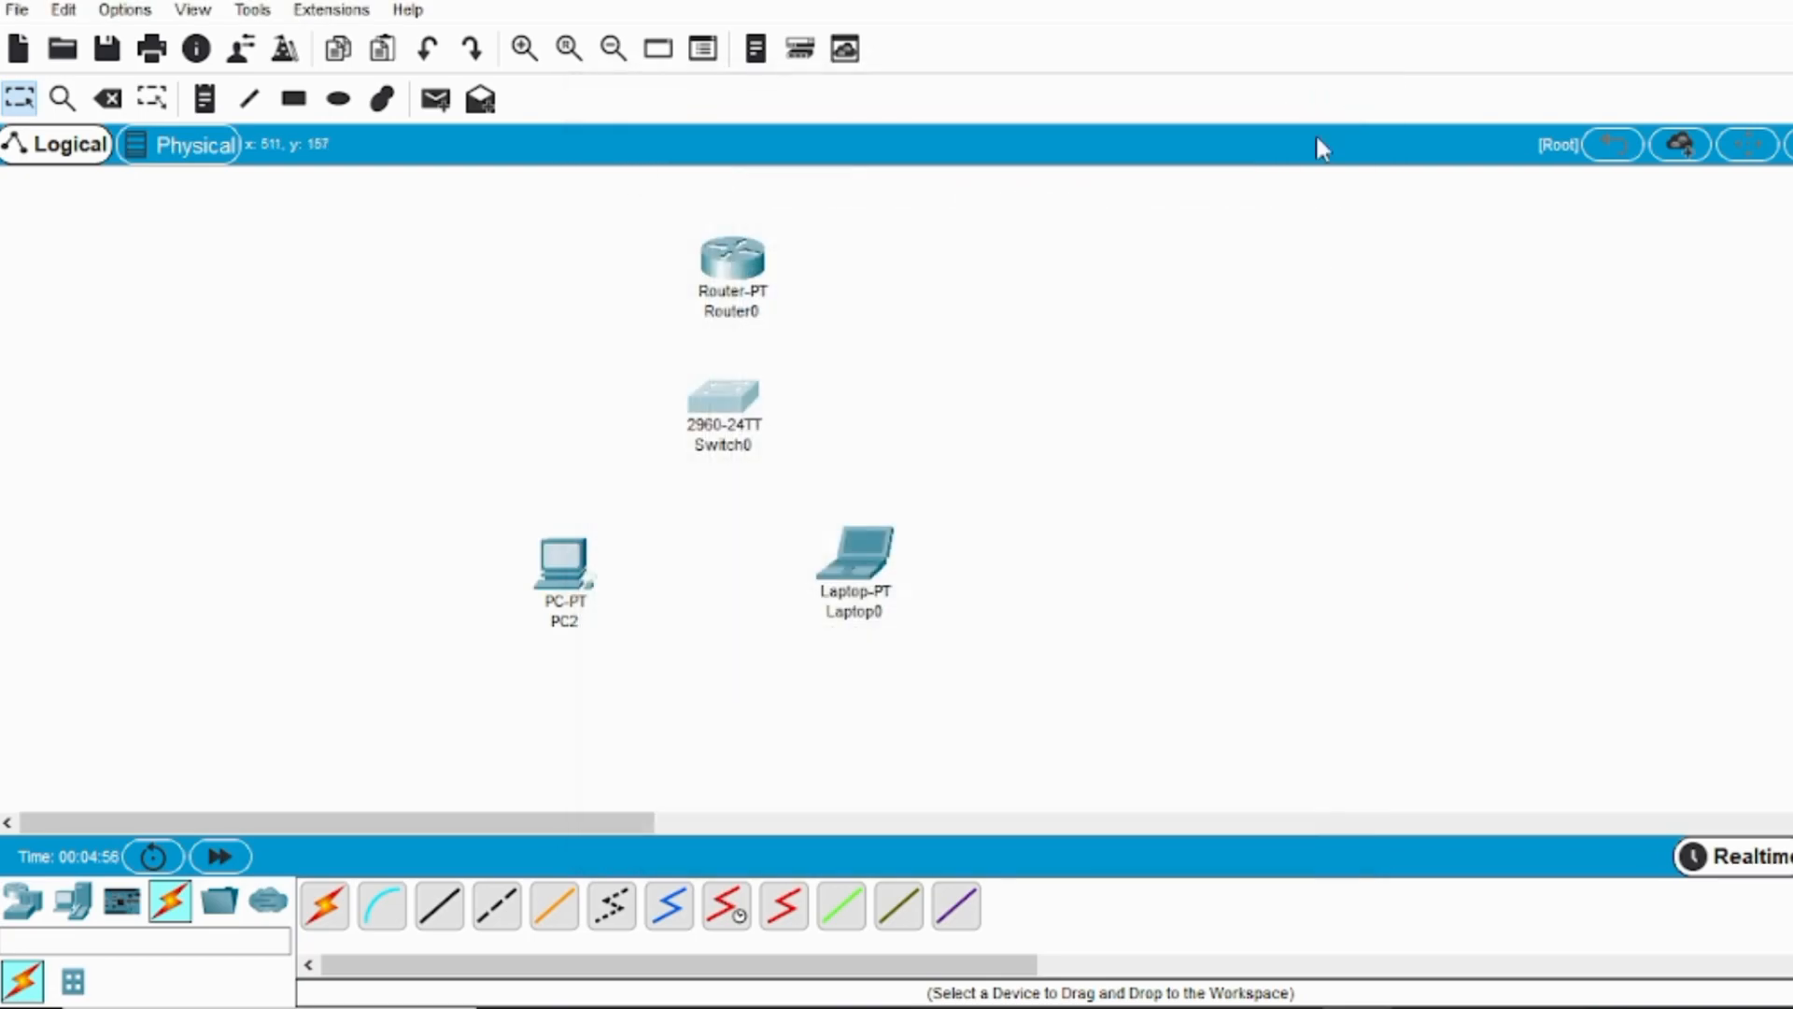
left_click(329, 908)
left_click(724, 409)
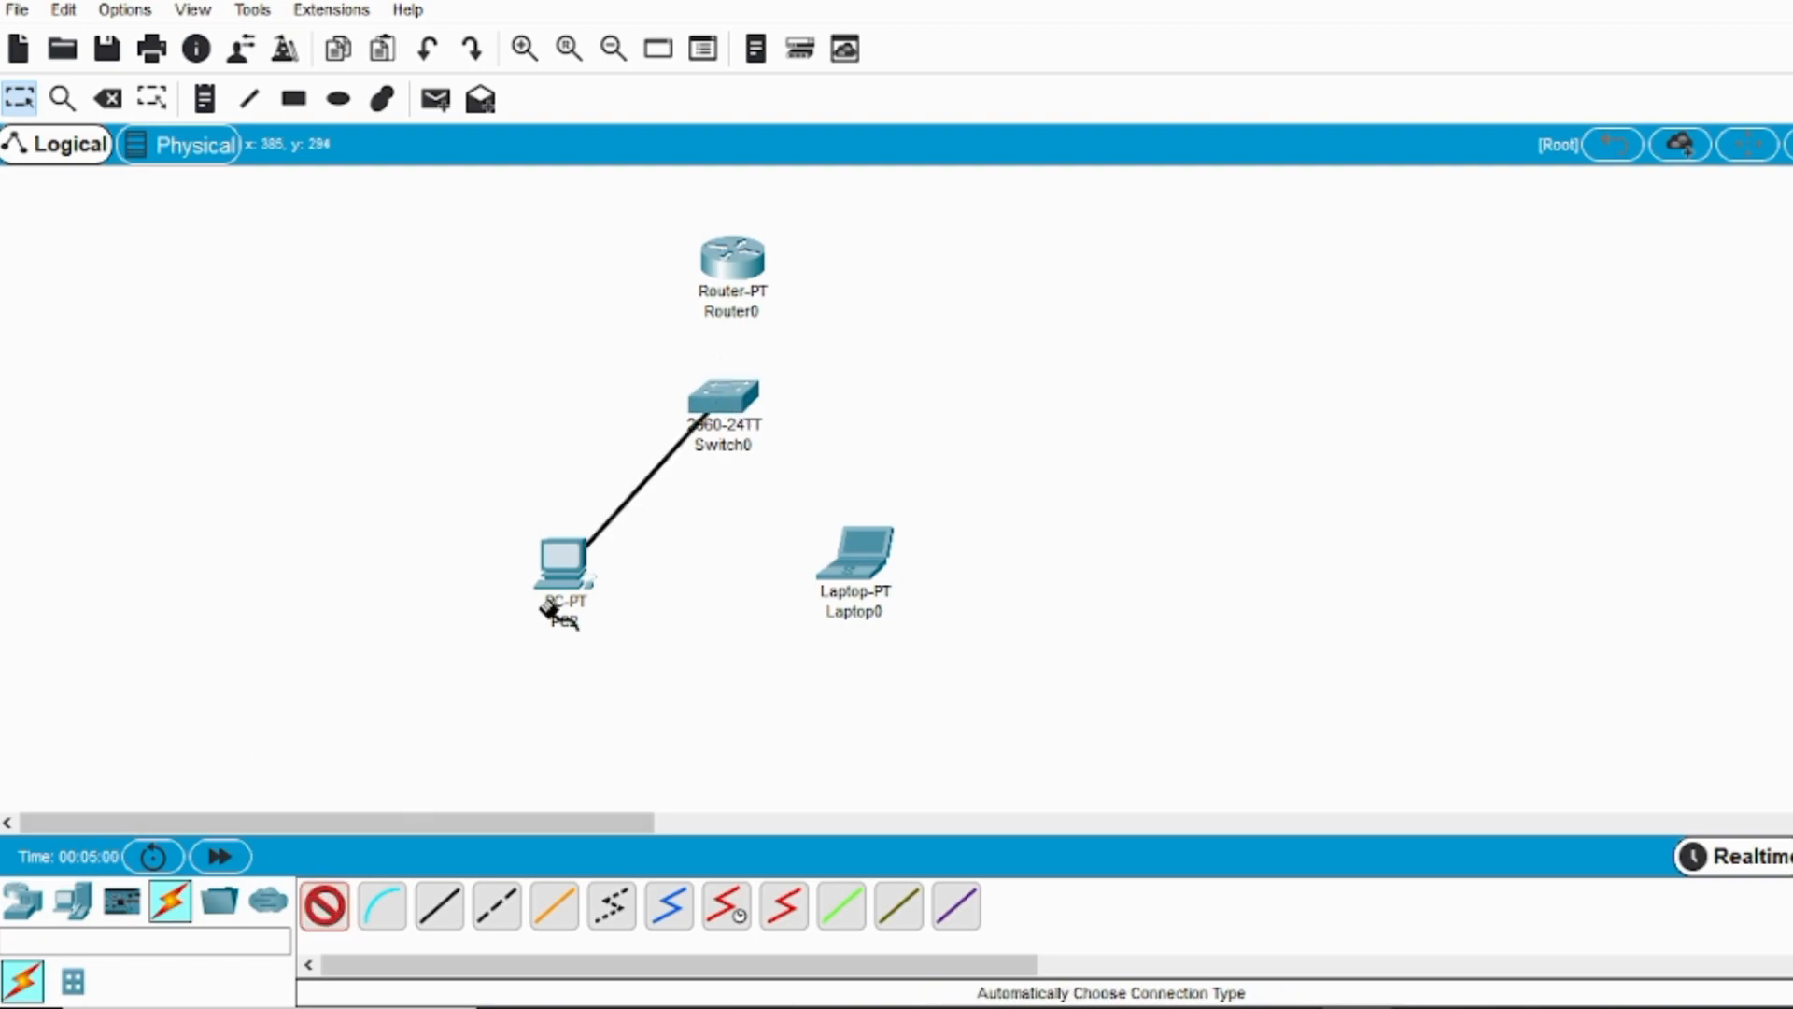
left_click(591, 543)
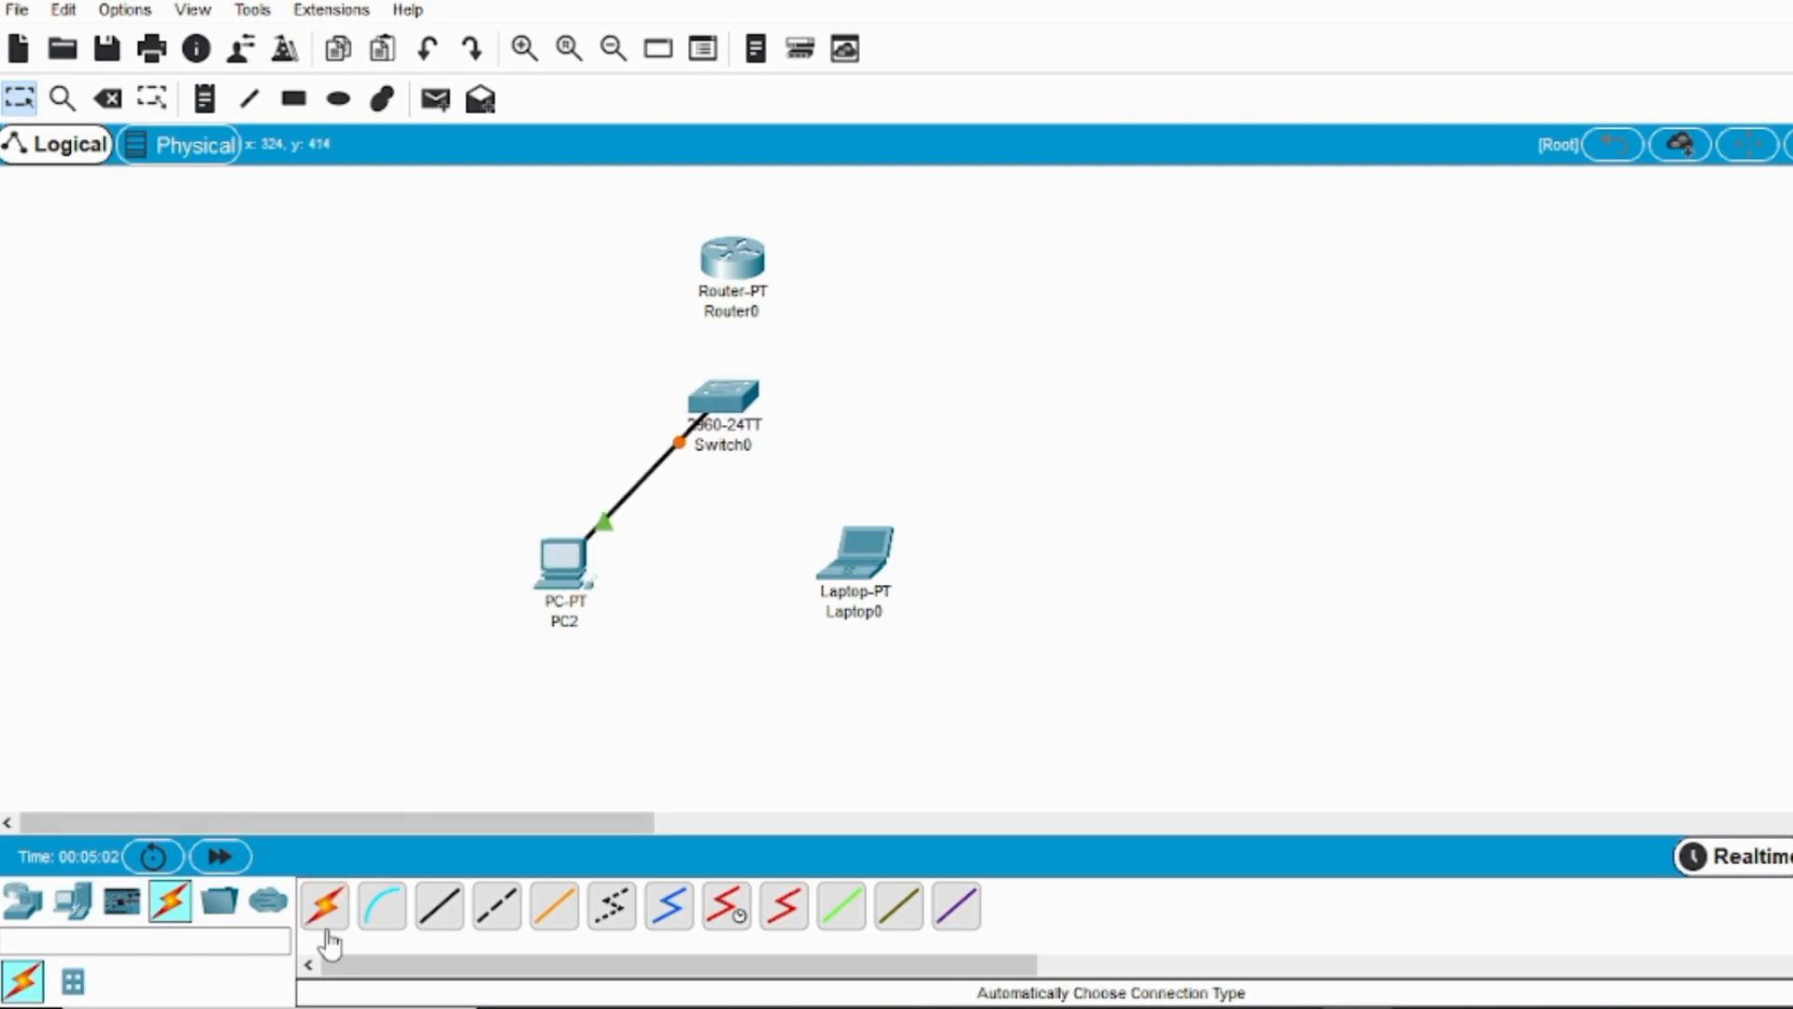
Connect the laptop and the router to the switch with automatically chosen connection types.
left_click(324, 920)
left_click(738, 406)
left_click(859, 563)
left_click(324, 910)
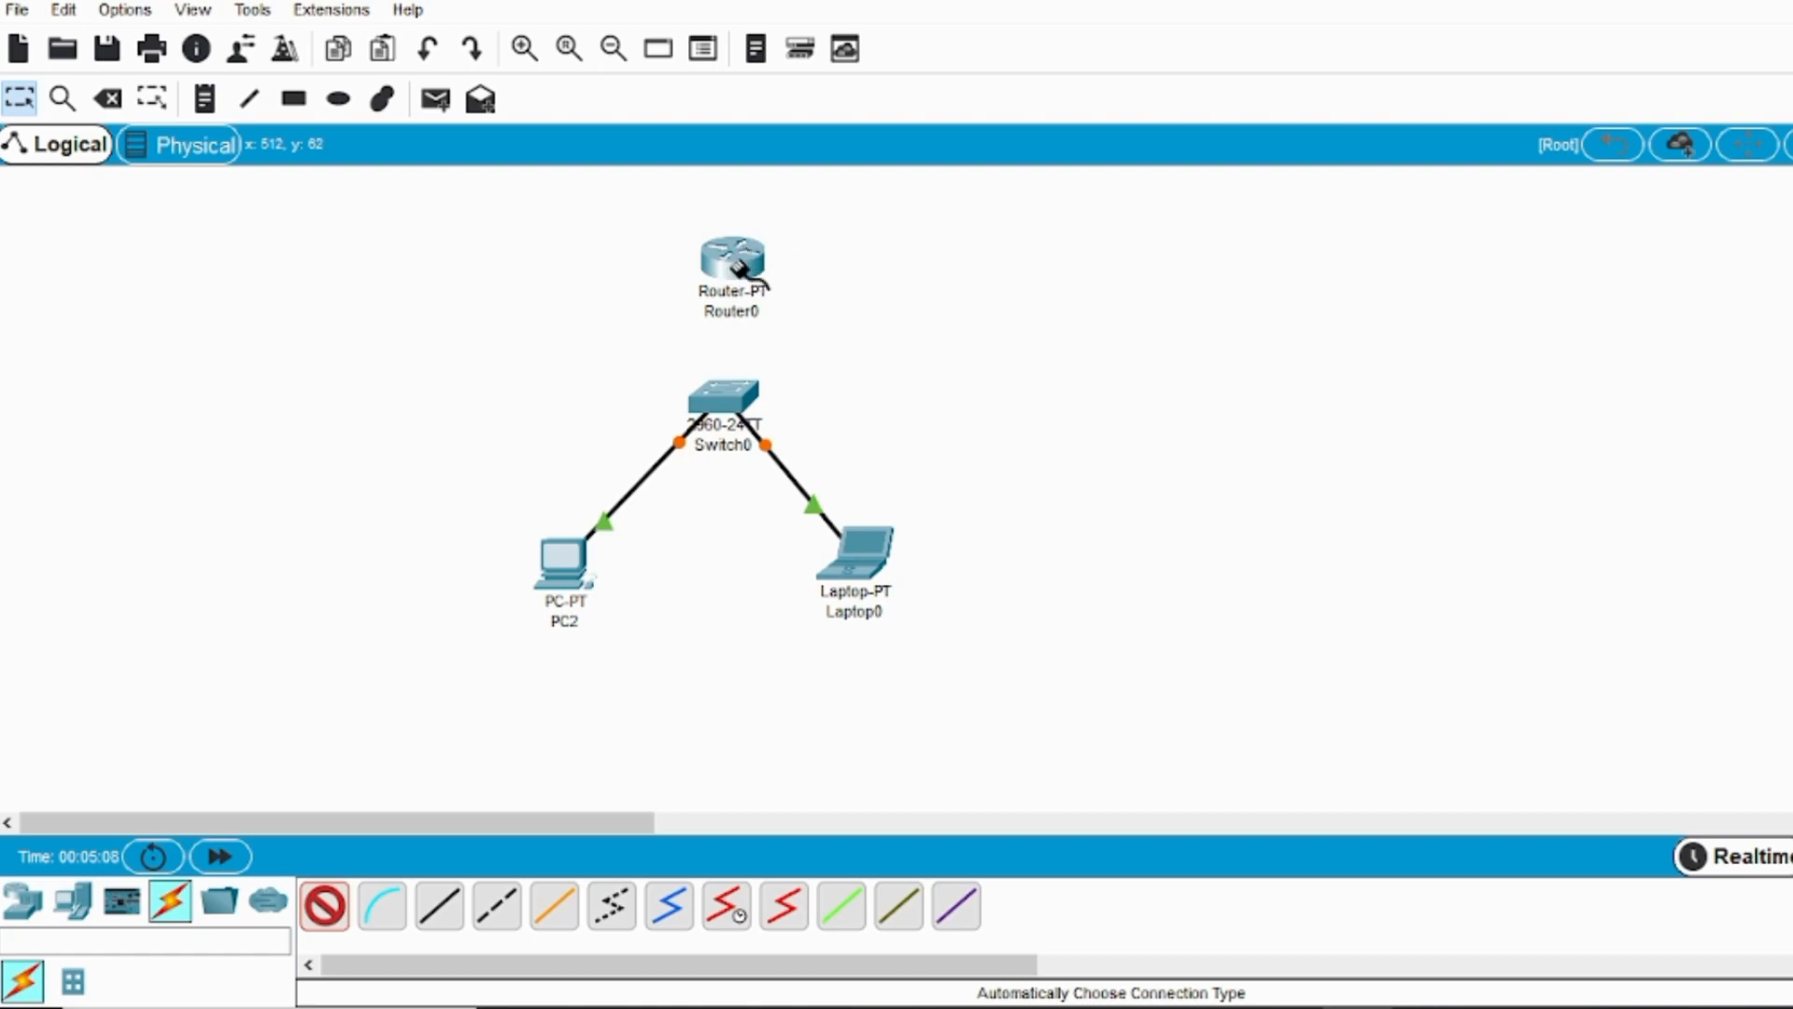
left_click(738, 311)
left_click(728, 403)
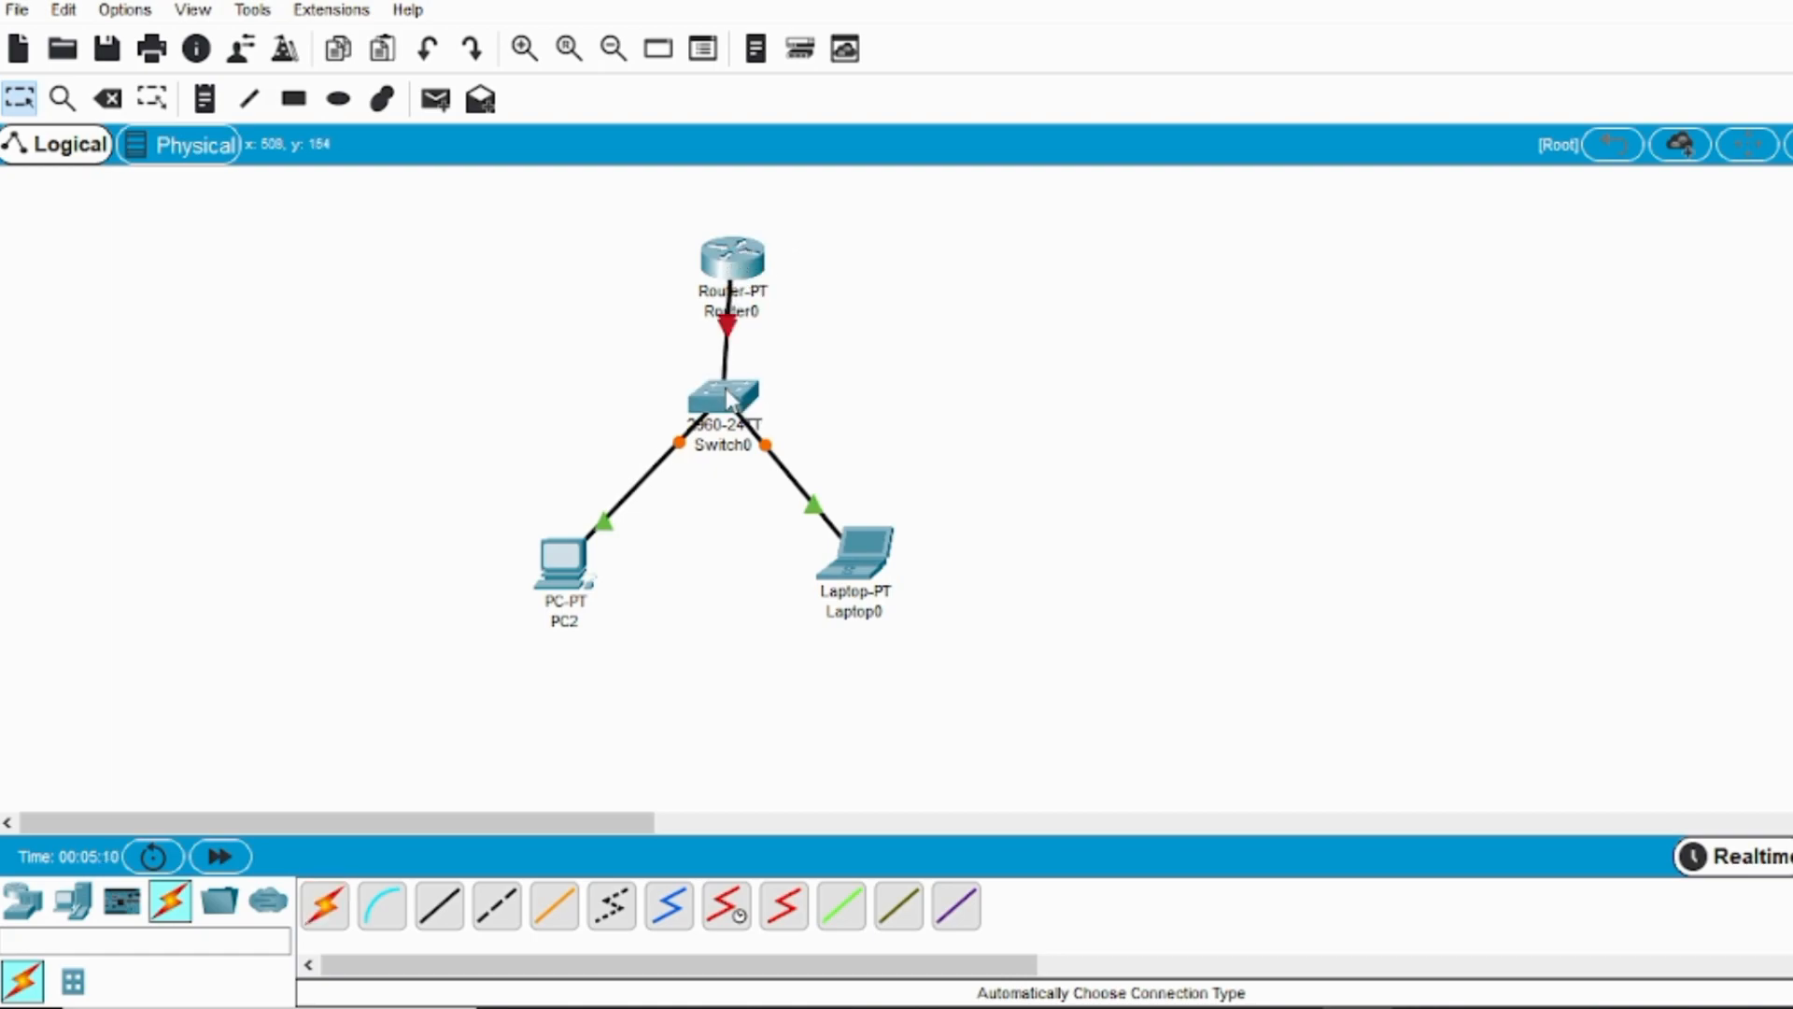
Move the switch farther below the router and shift the laptop down slightly to tidy the topology.
left_click_drag(727, 404, 732, 458)
left_click_drag(859, 571, 860, 581)
left_click(798, 726)
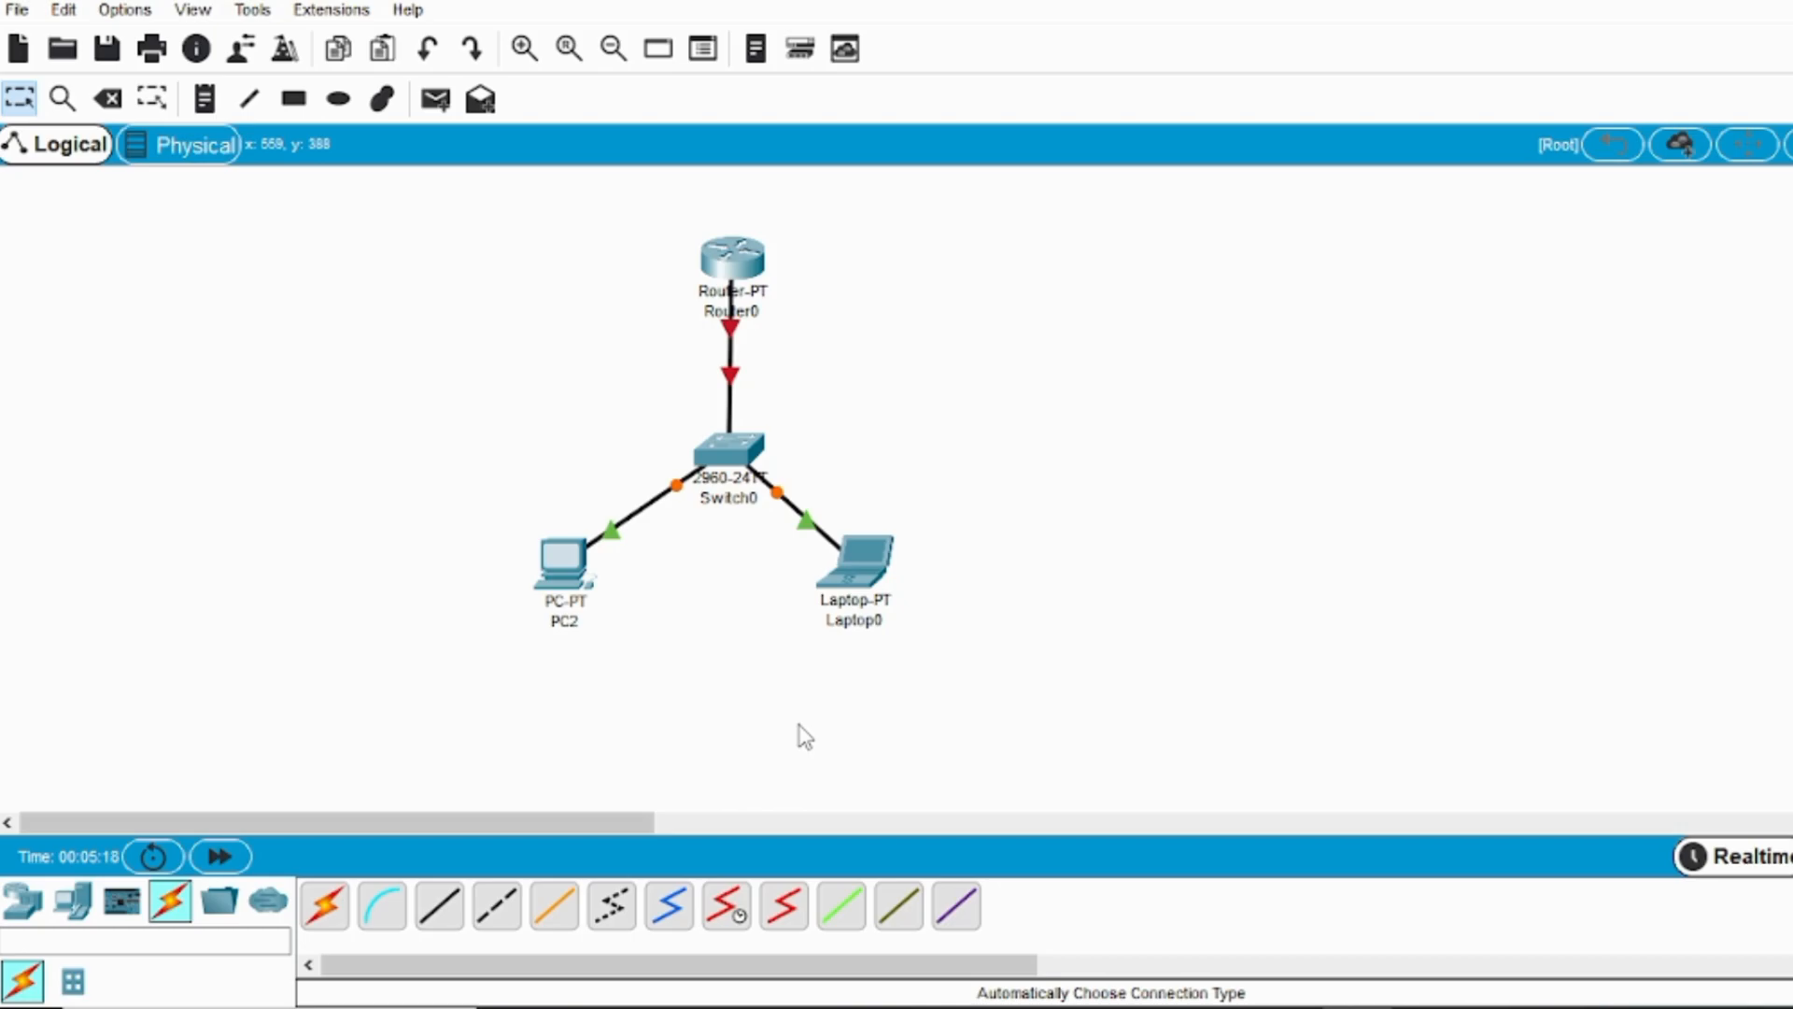
Check the IP configuration settings of the PC connected to the switch and close its window.
left_click(566, 560)
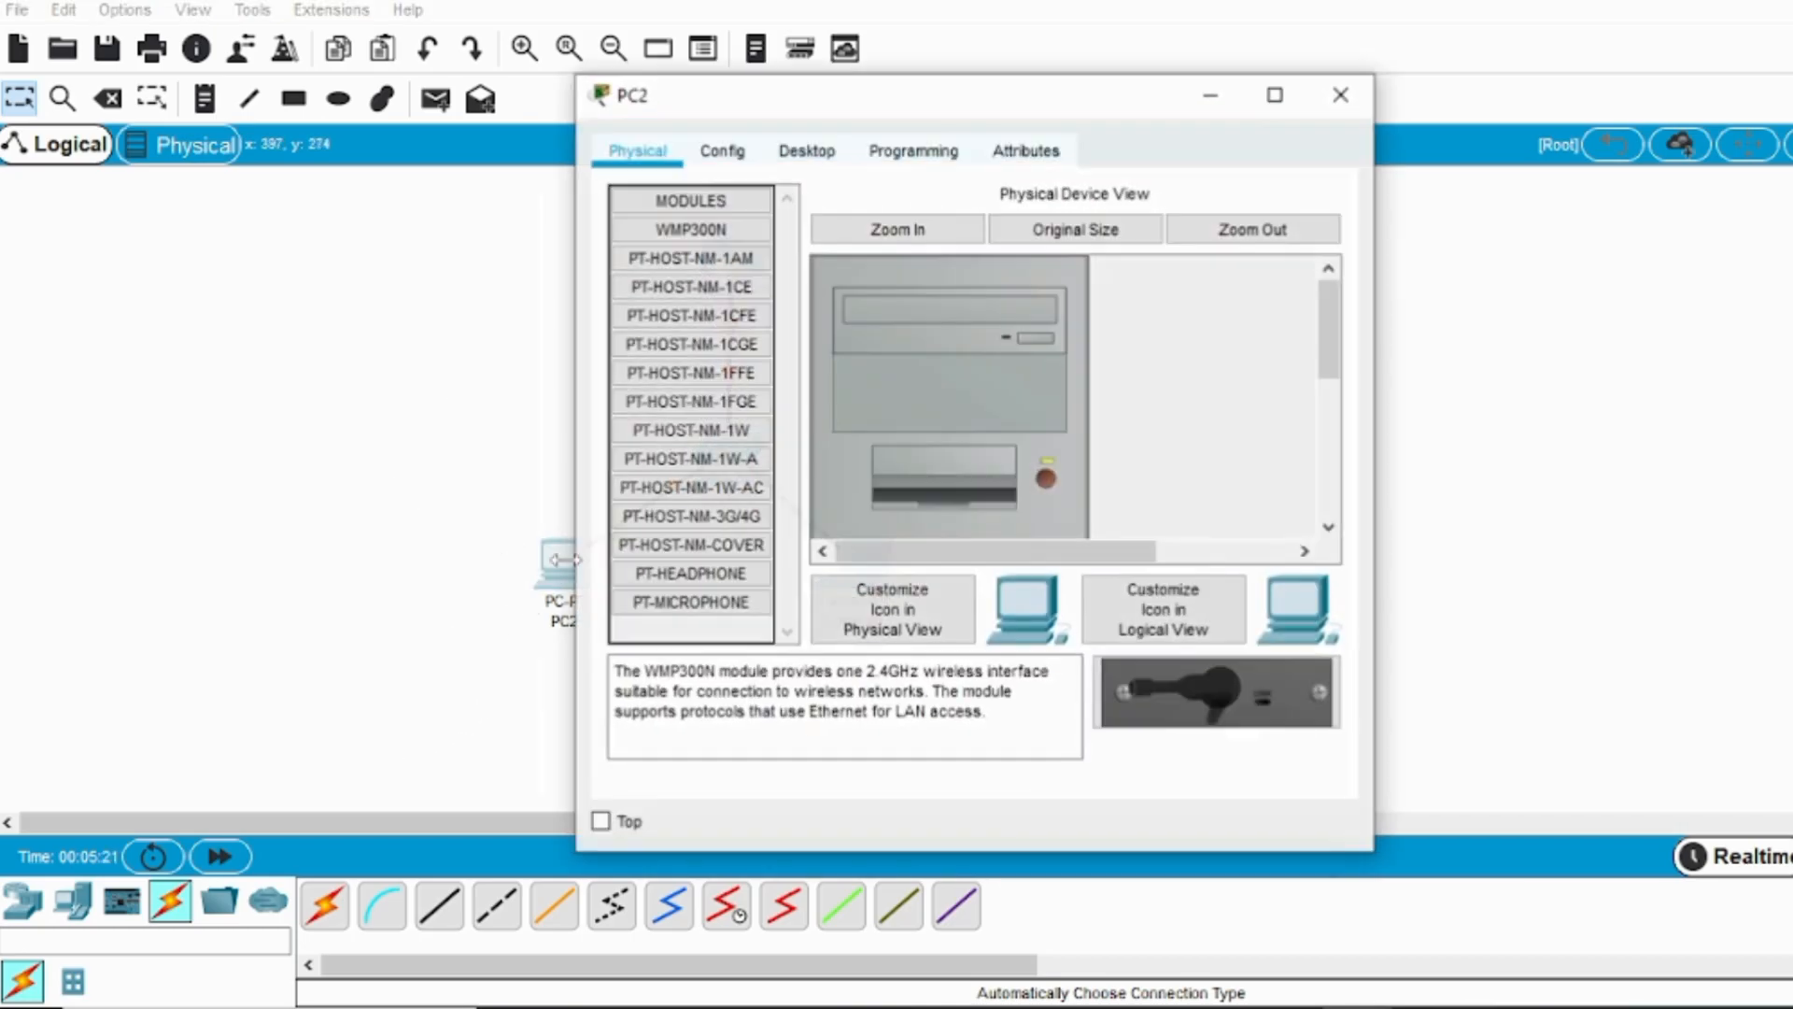
left_click(809, 151)
left_click(686, 295)
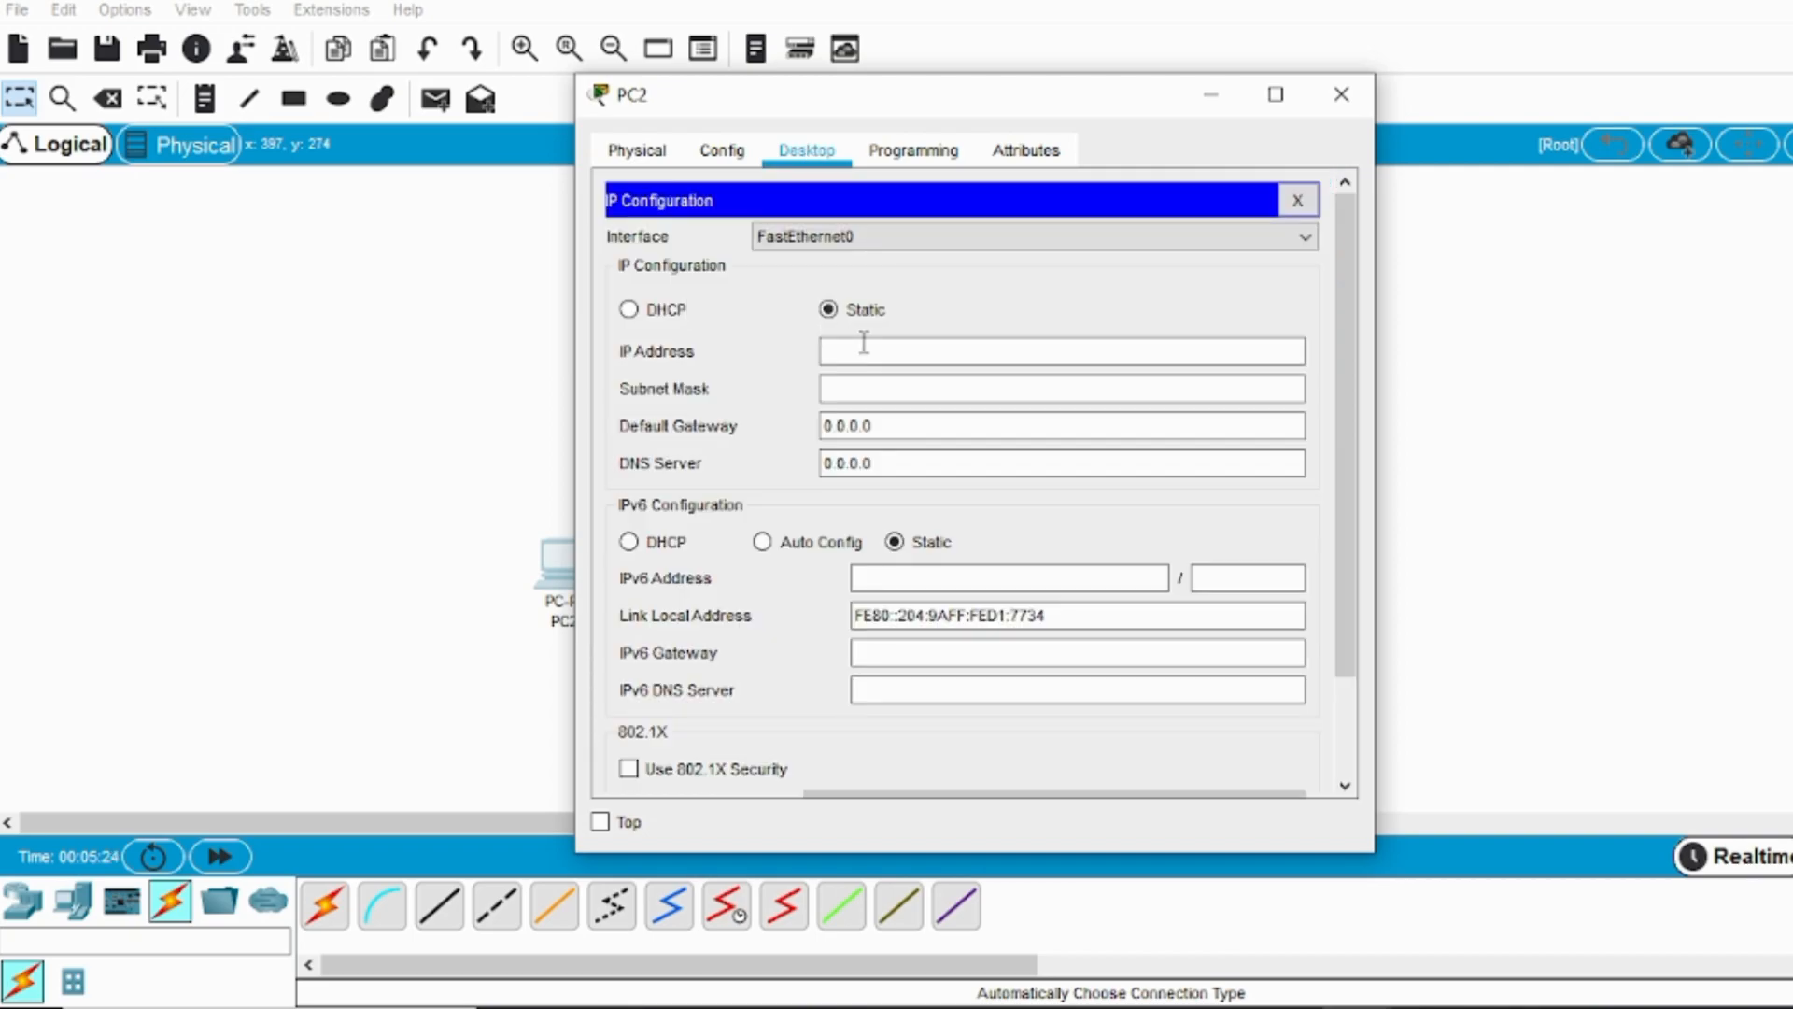
left_click(1341, 94)
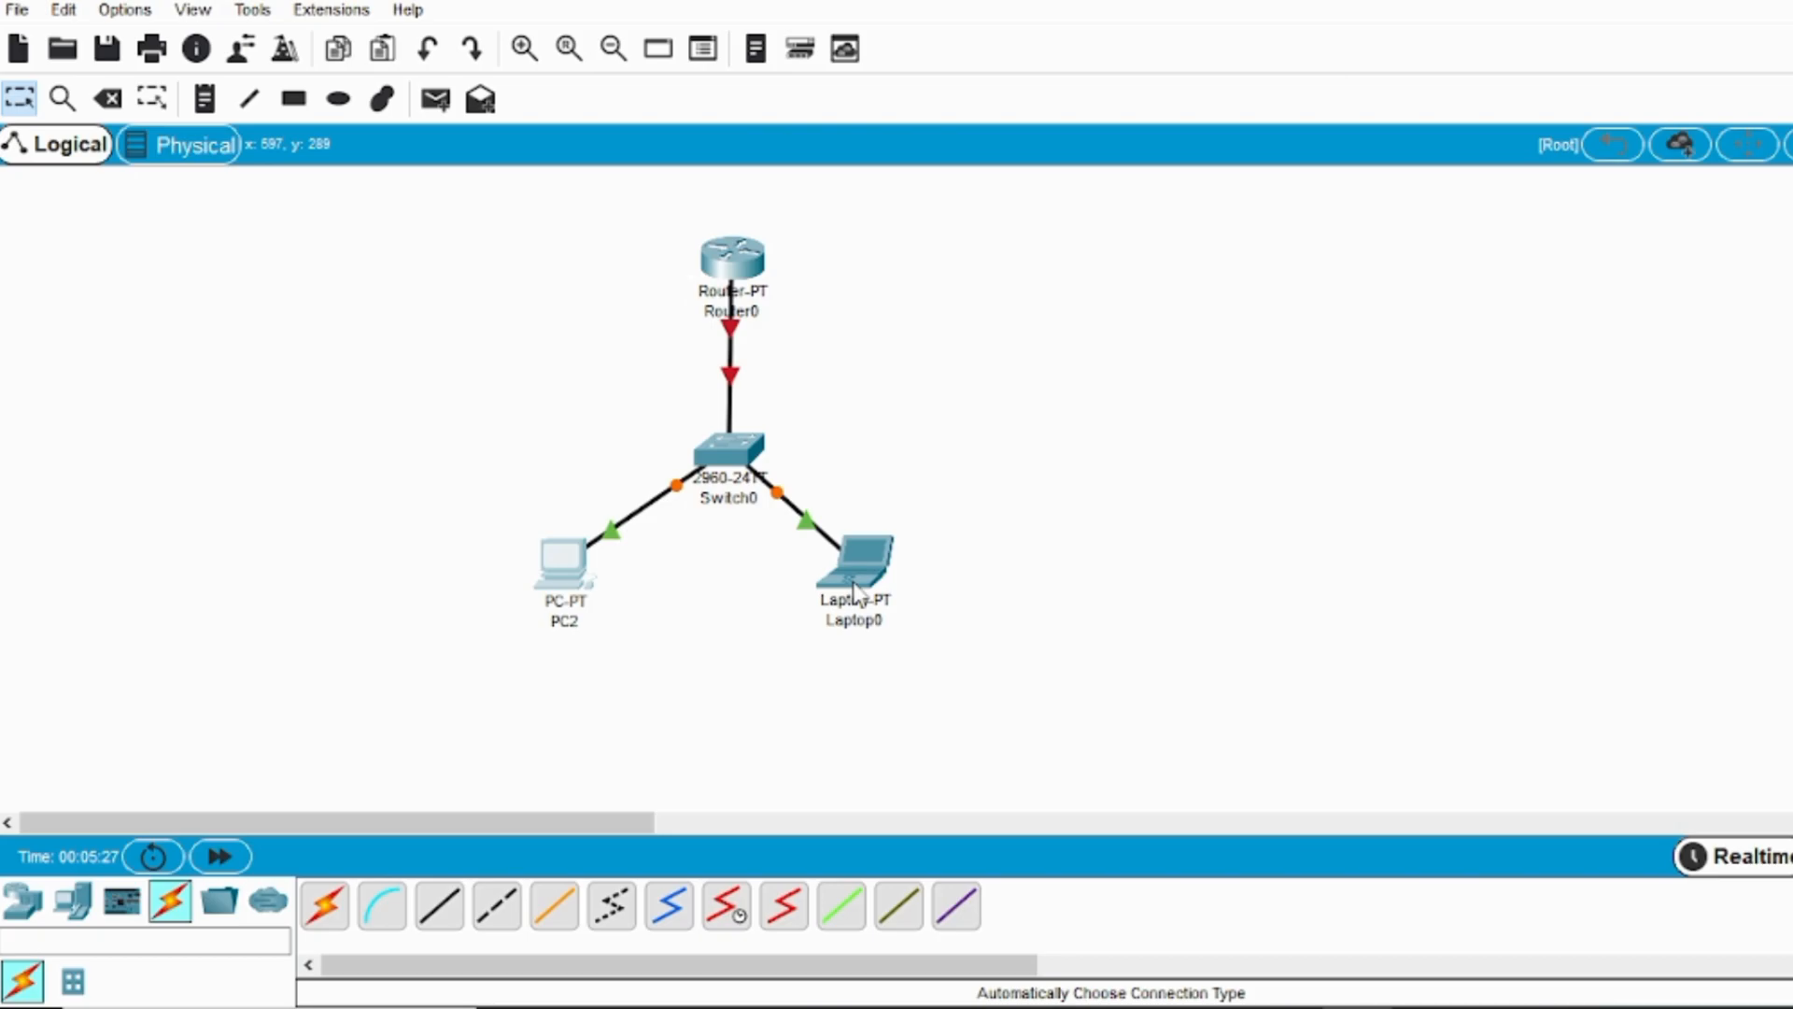
Open the router's command line interface, answer no to the initial configuration dialog and start the session.
left_click(731, 266)
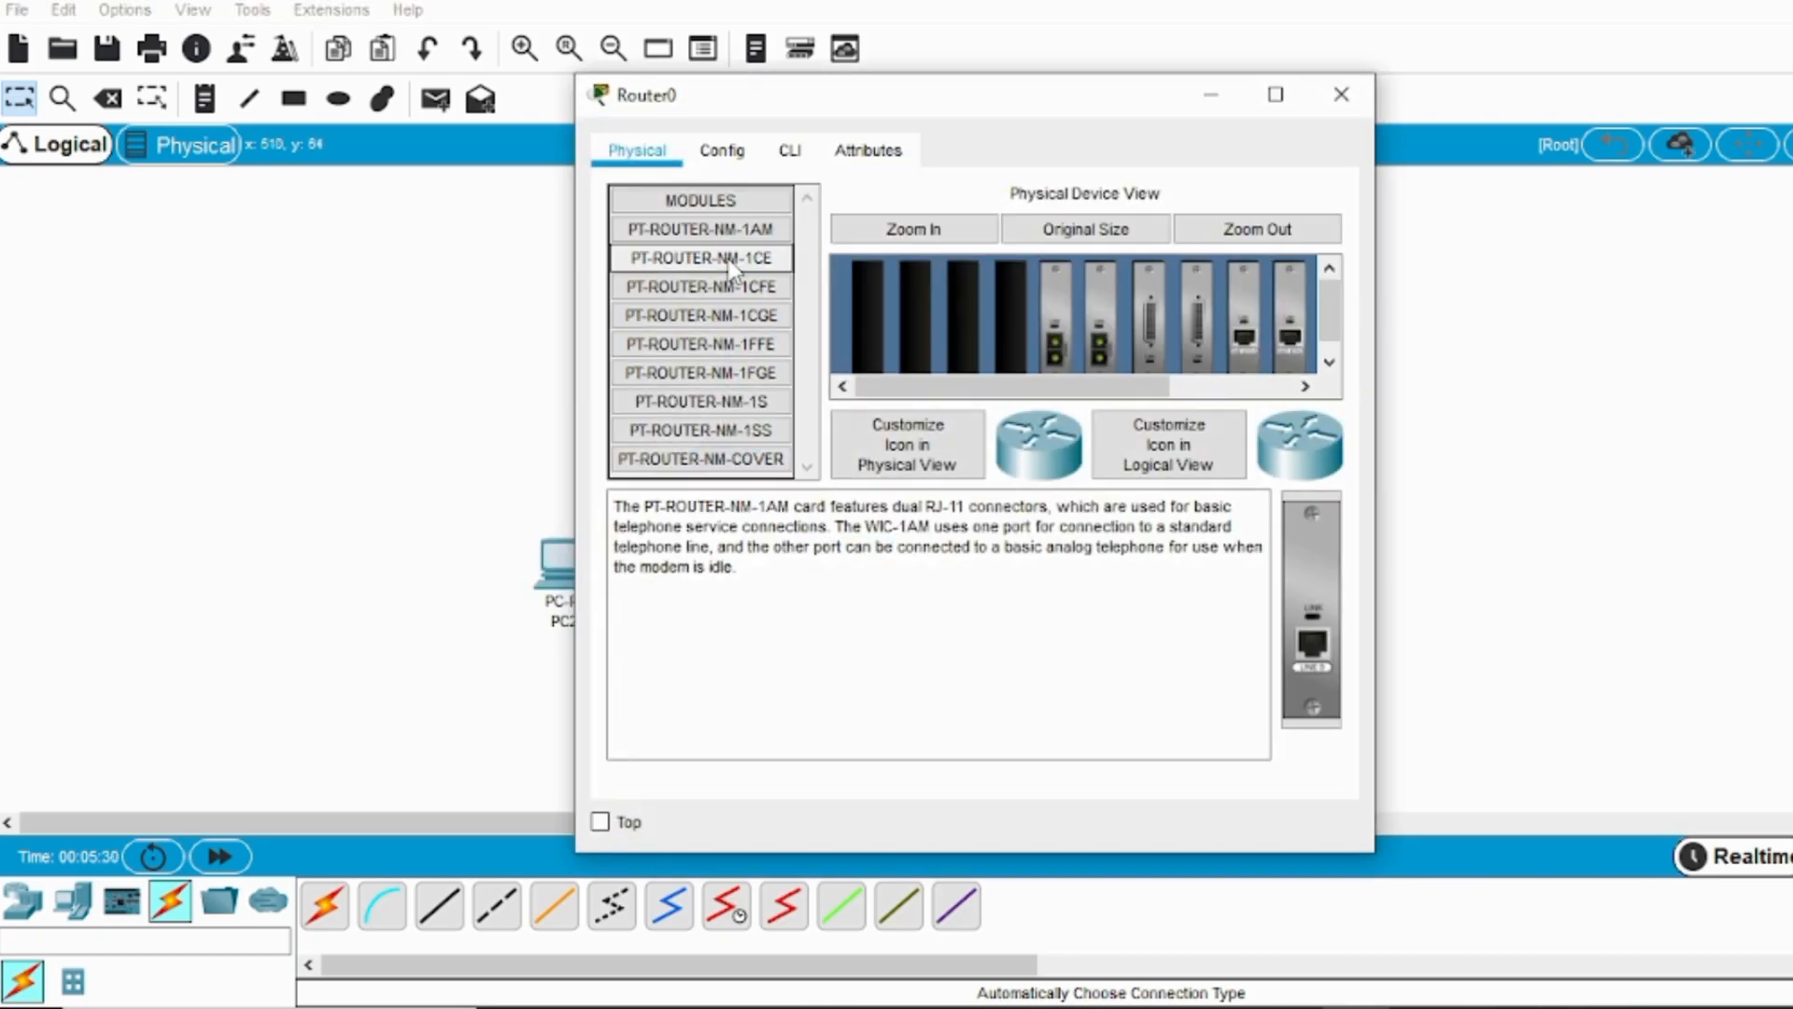
left_click(790, 153)
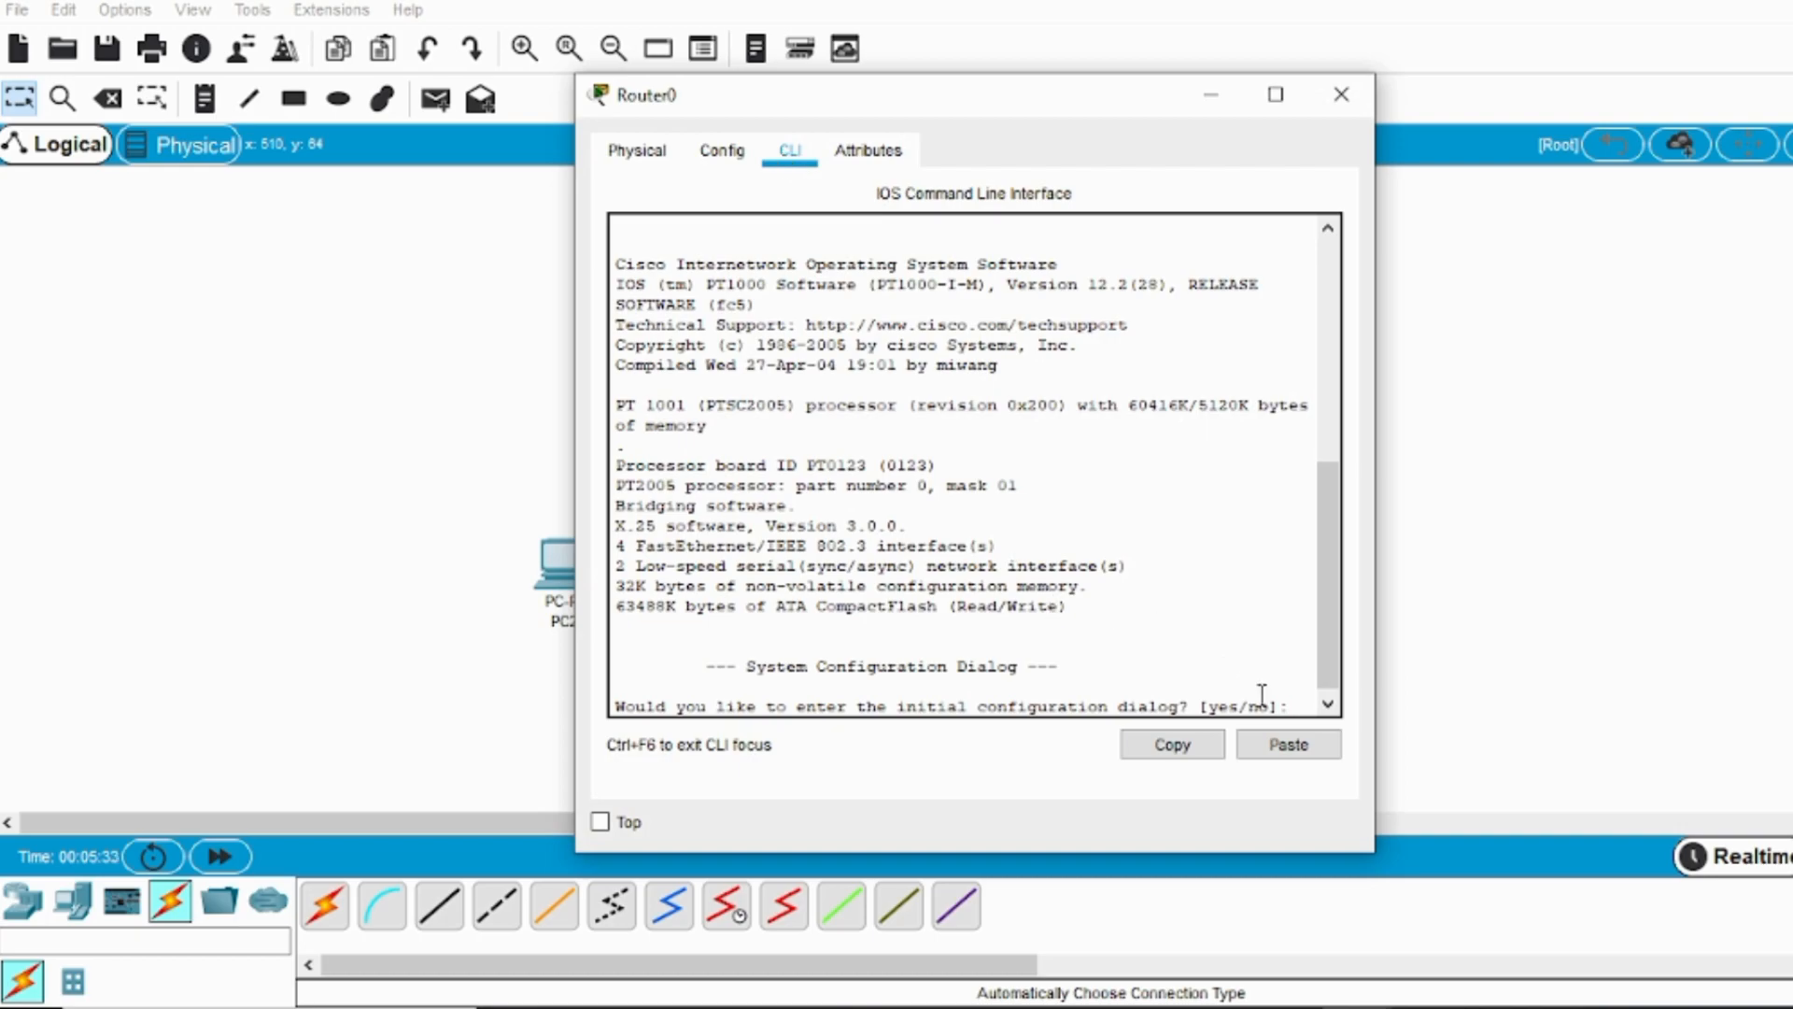
type("no")
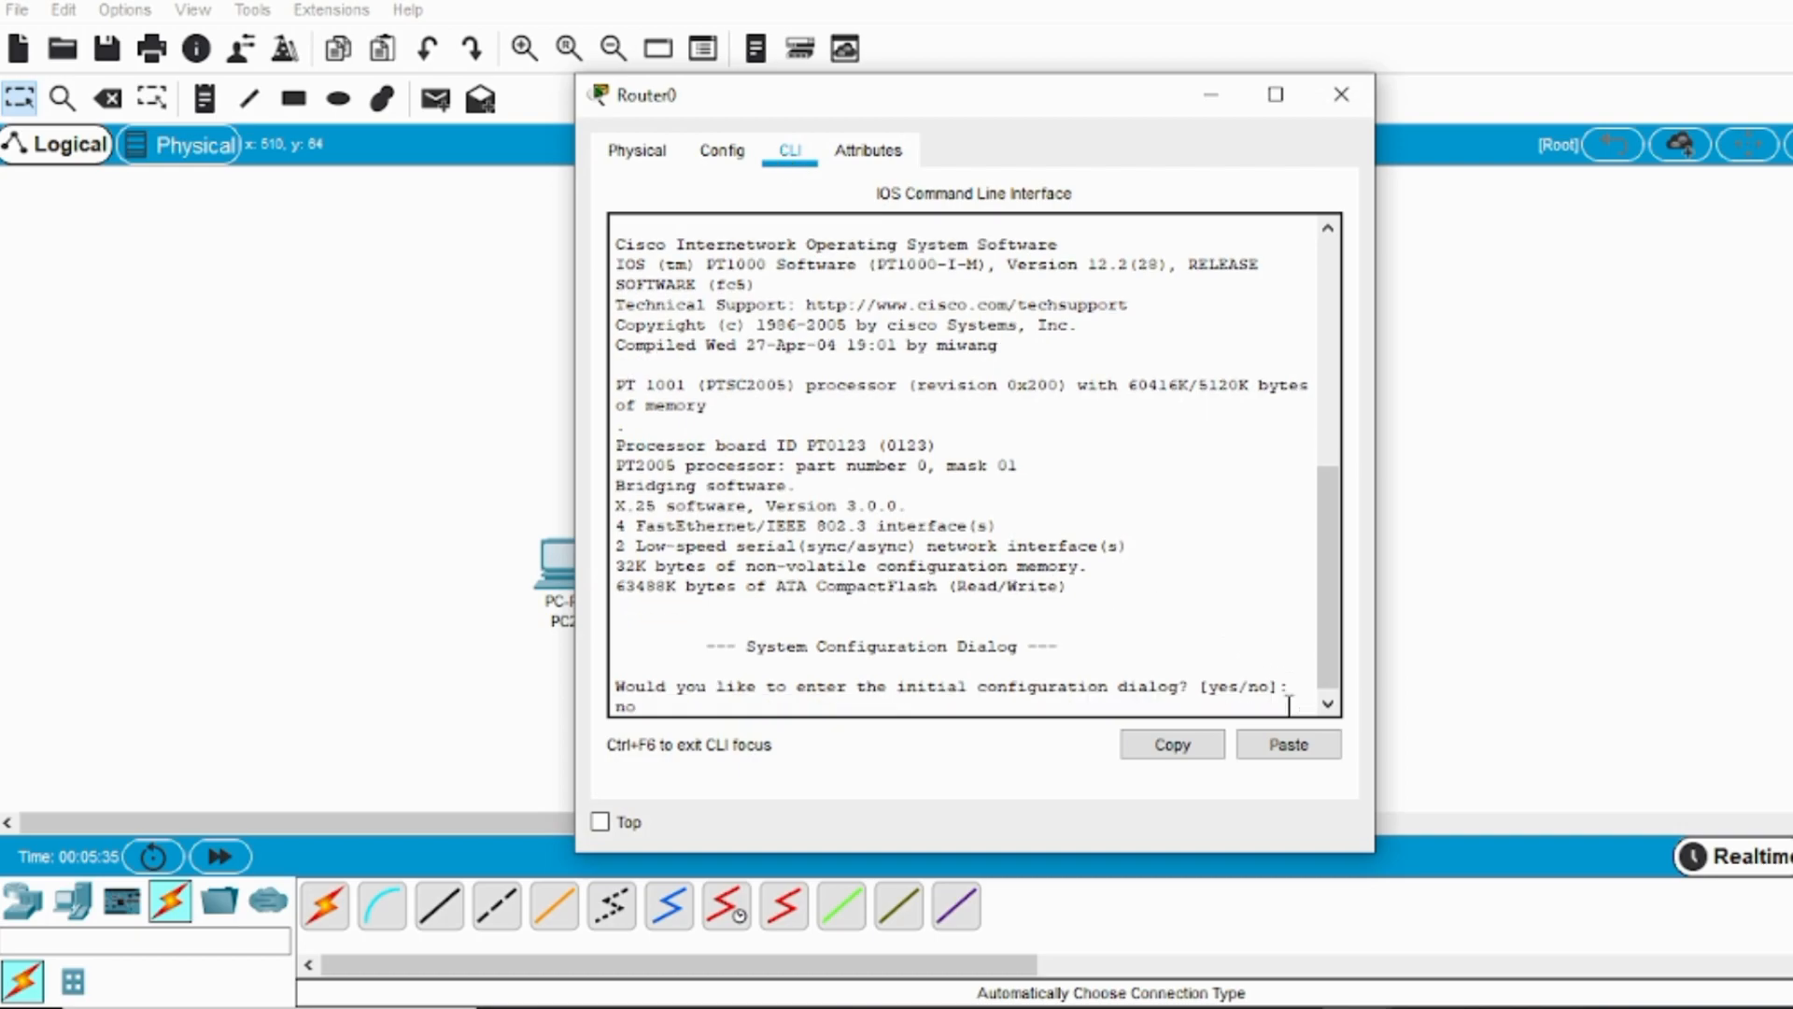
key("Return")
key("Return")
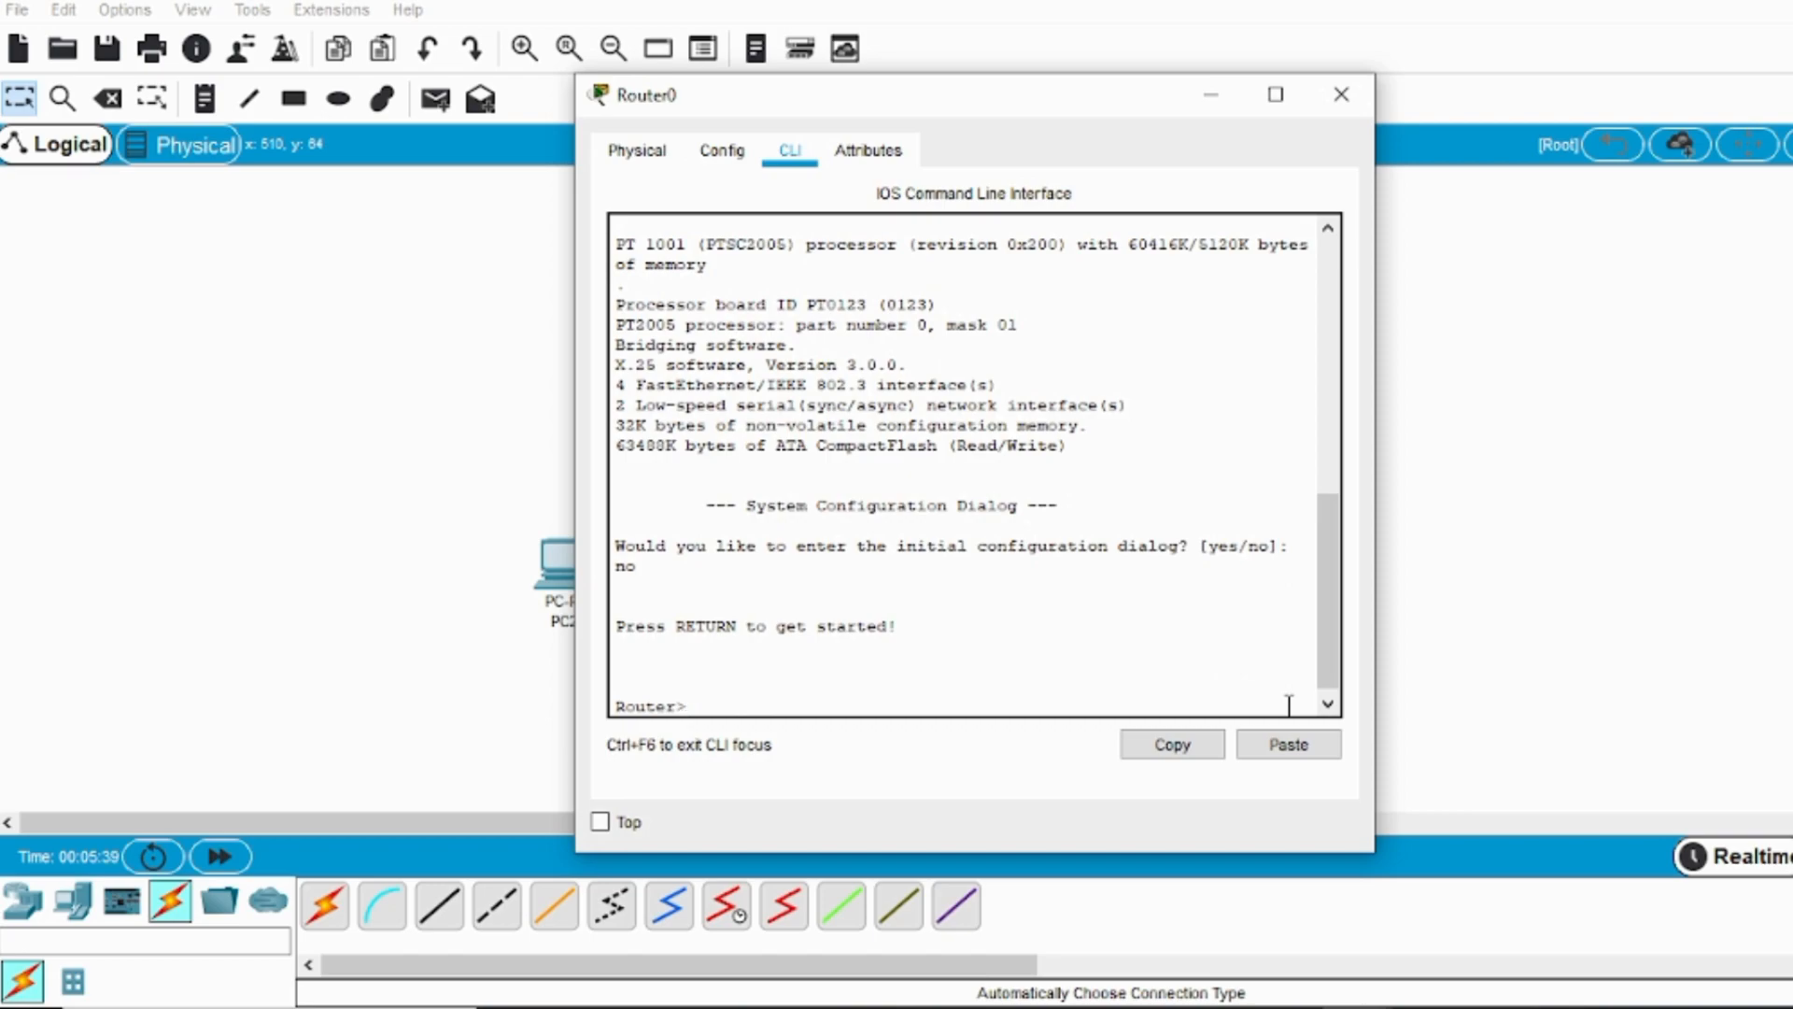
Enter privileged mode on the router with "en" and global configuration mode with "config t".
type("w")
key("BackSpace")
type("en")
key("Return")
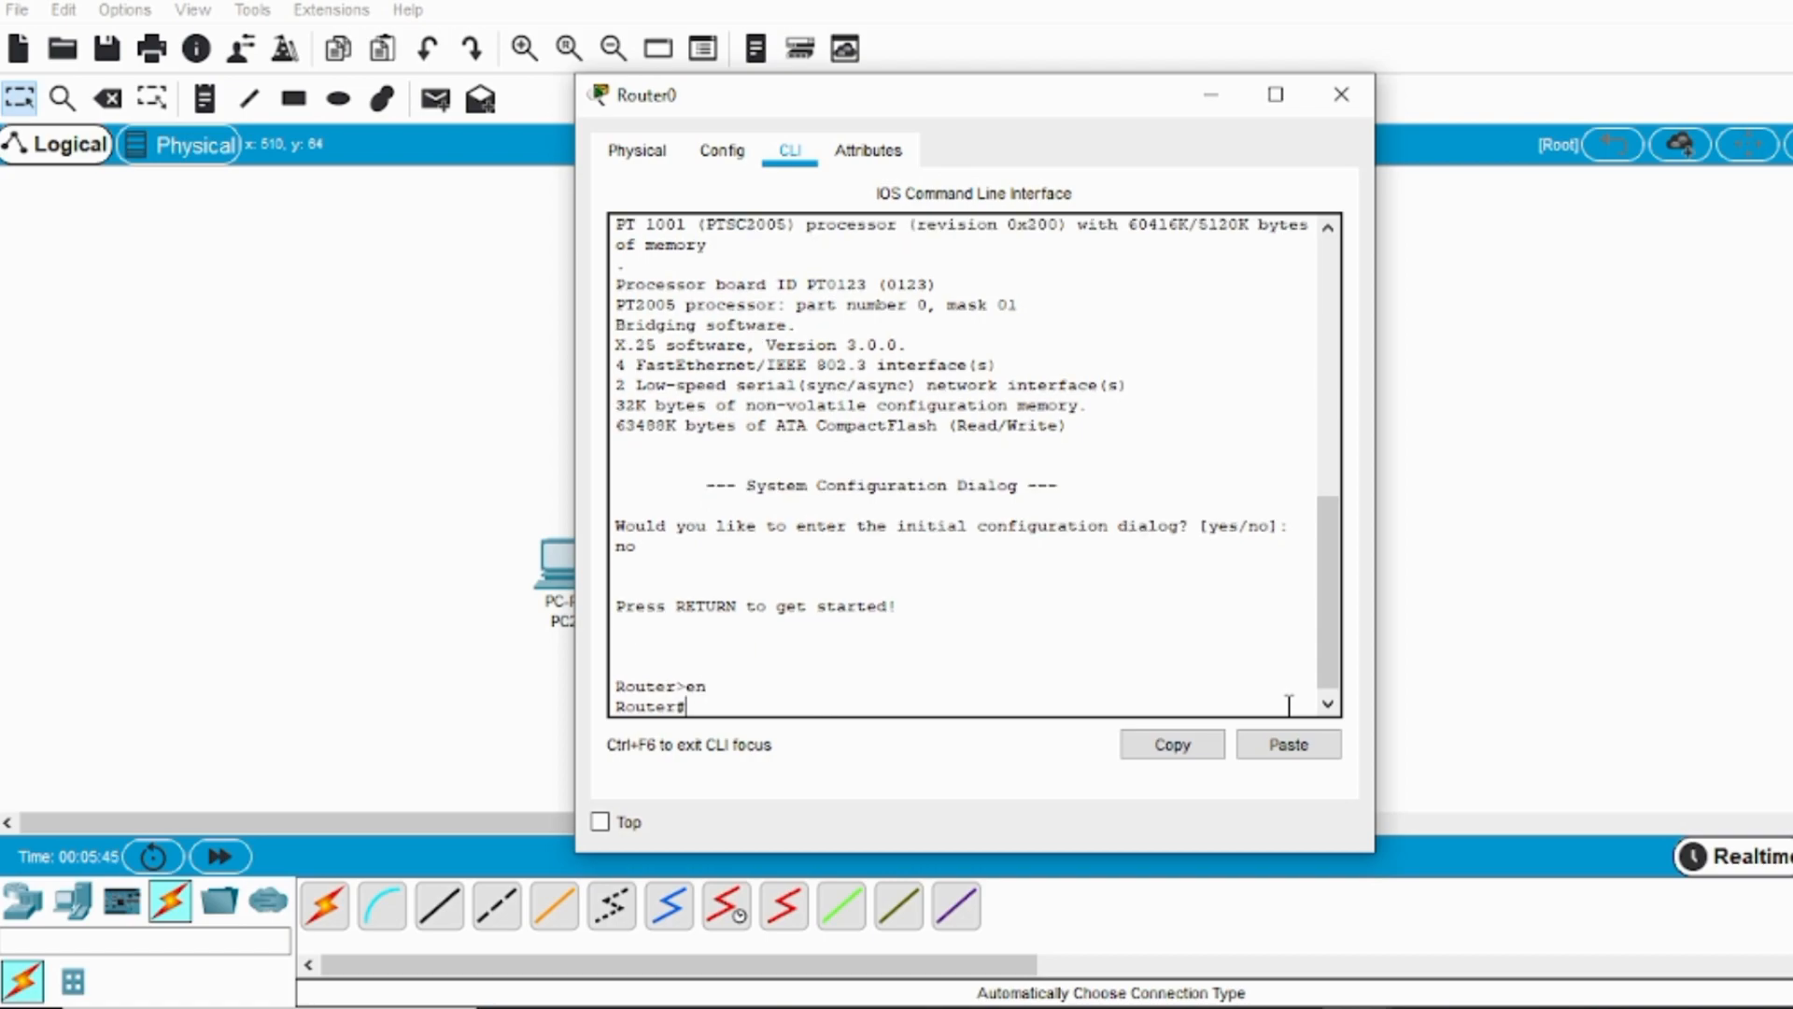
type("config t")
key("Return")
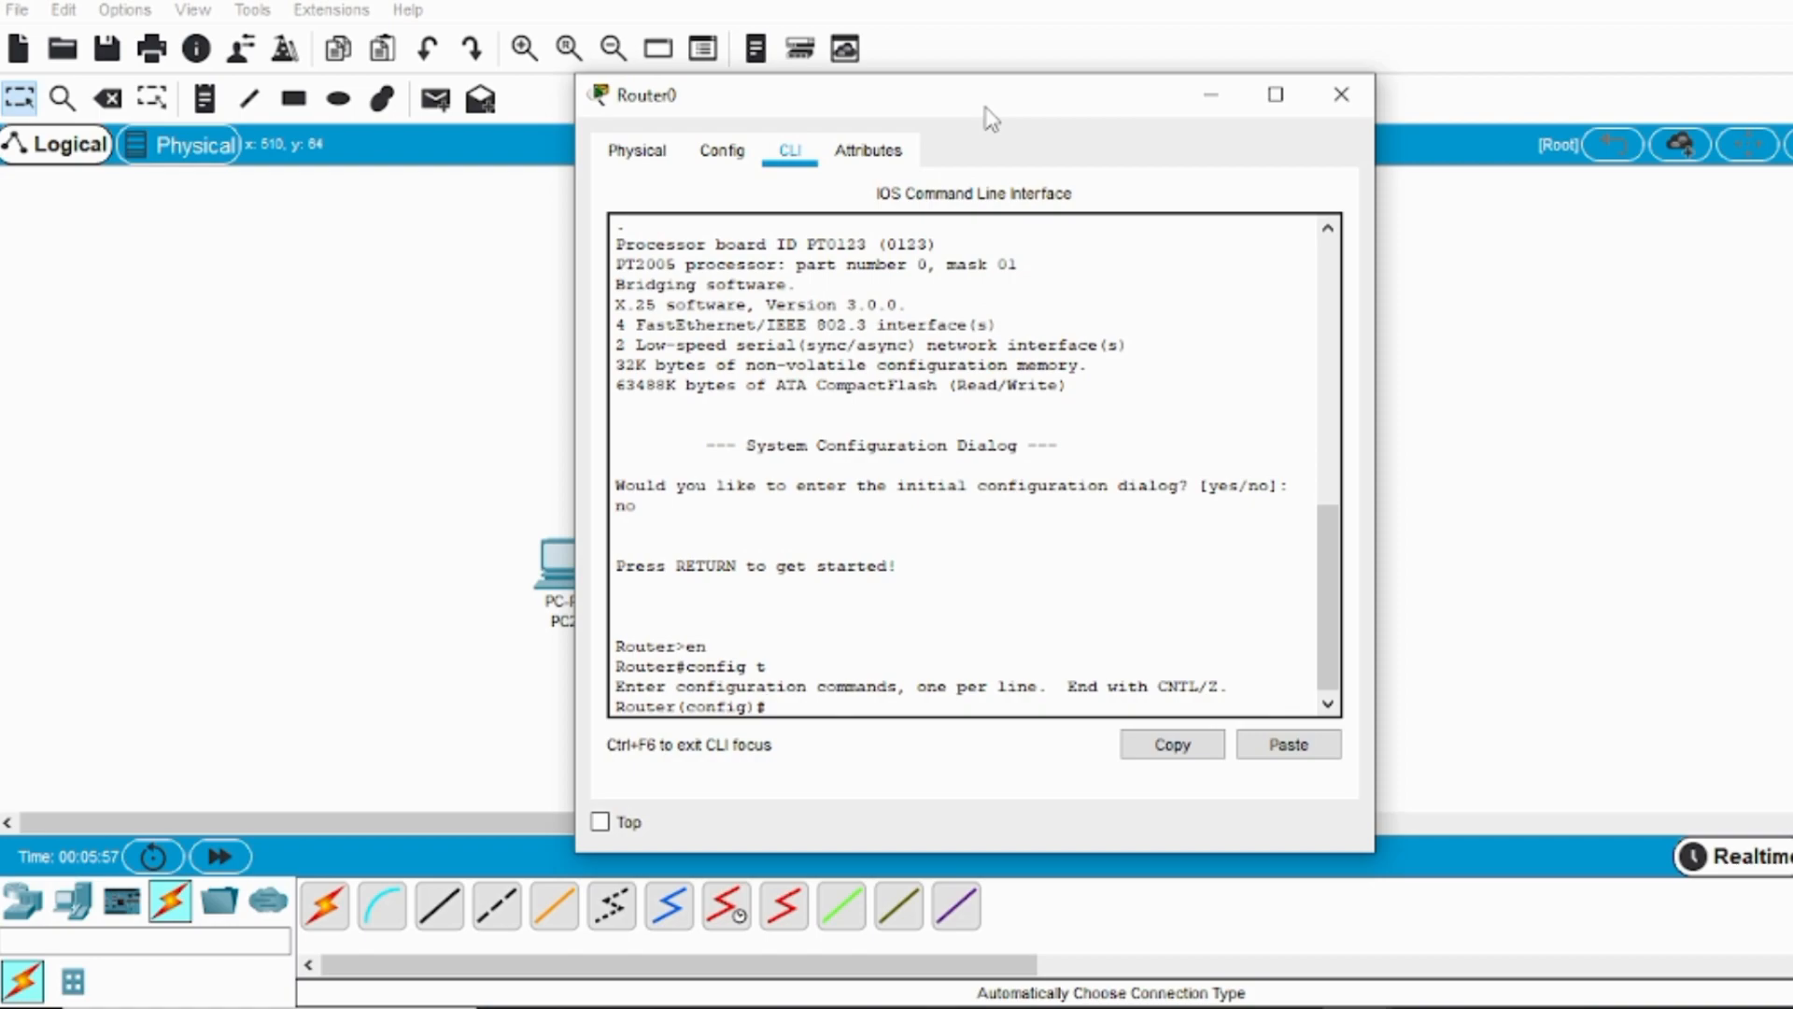
Check the router's port on the link to the switch, and enter configuration of interface f0/0 with "int f0/0" in the router's command line.
left_click(1016, 2)
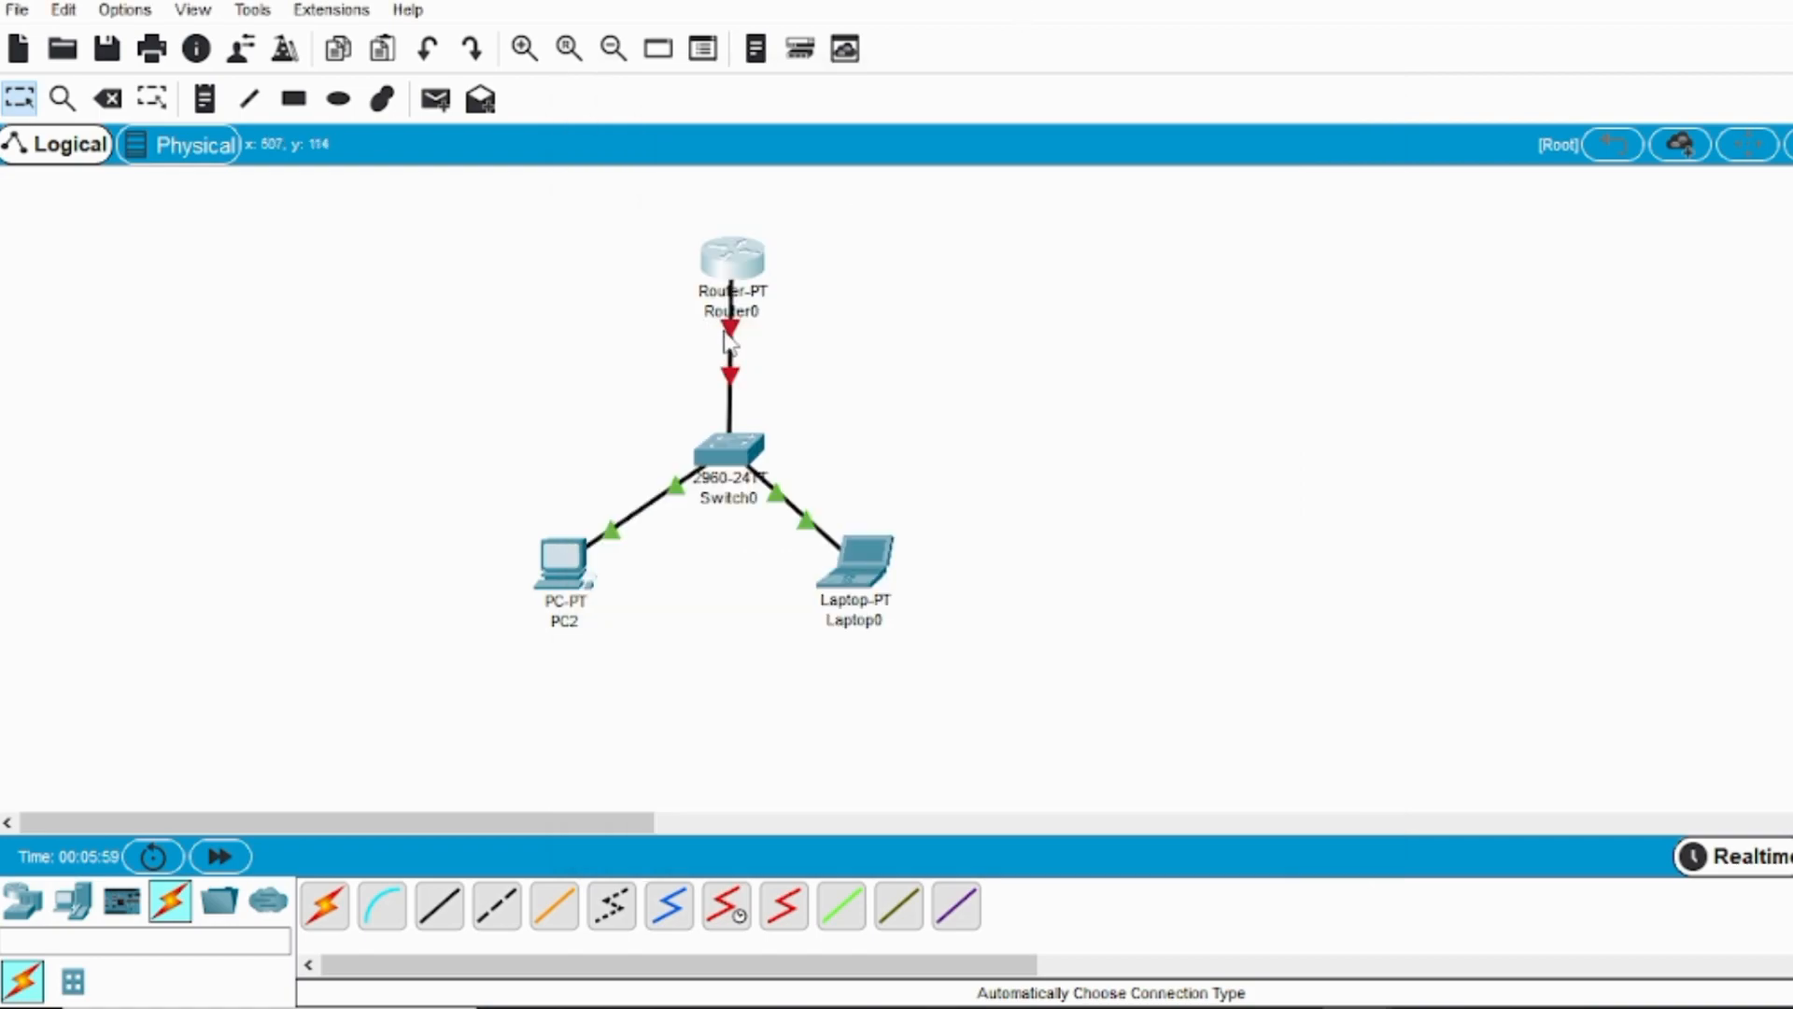
mouse_move(732, 344)
mouse_move(1354, 1004)
left_click(1492, 907)
type("u")
key("BackSpace")
type("int f0/-")
type("0/0")
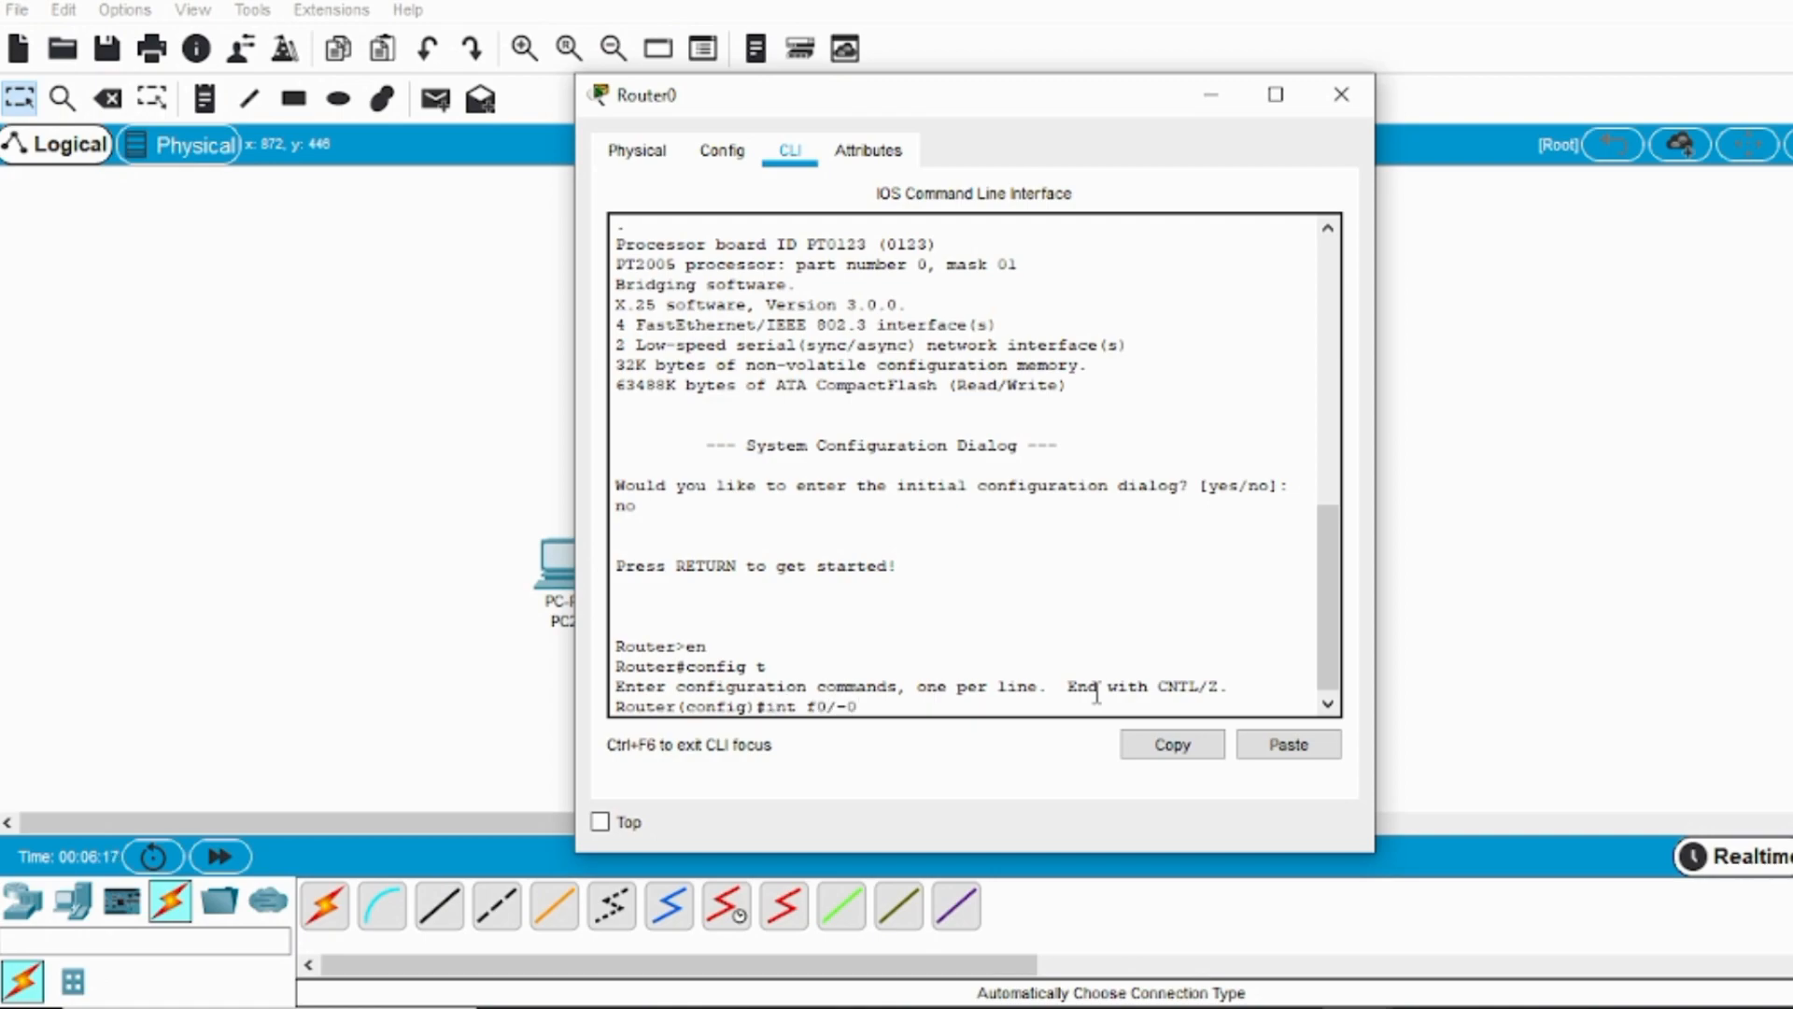
key("Return")
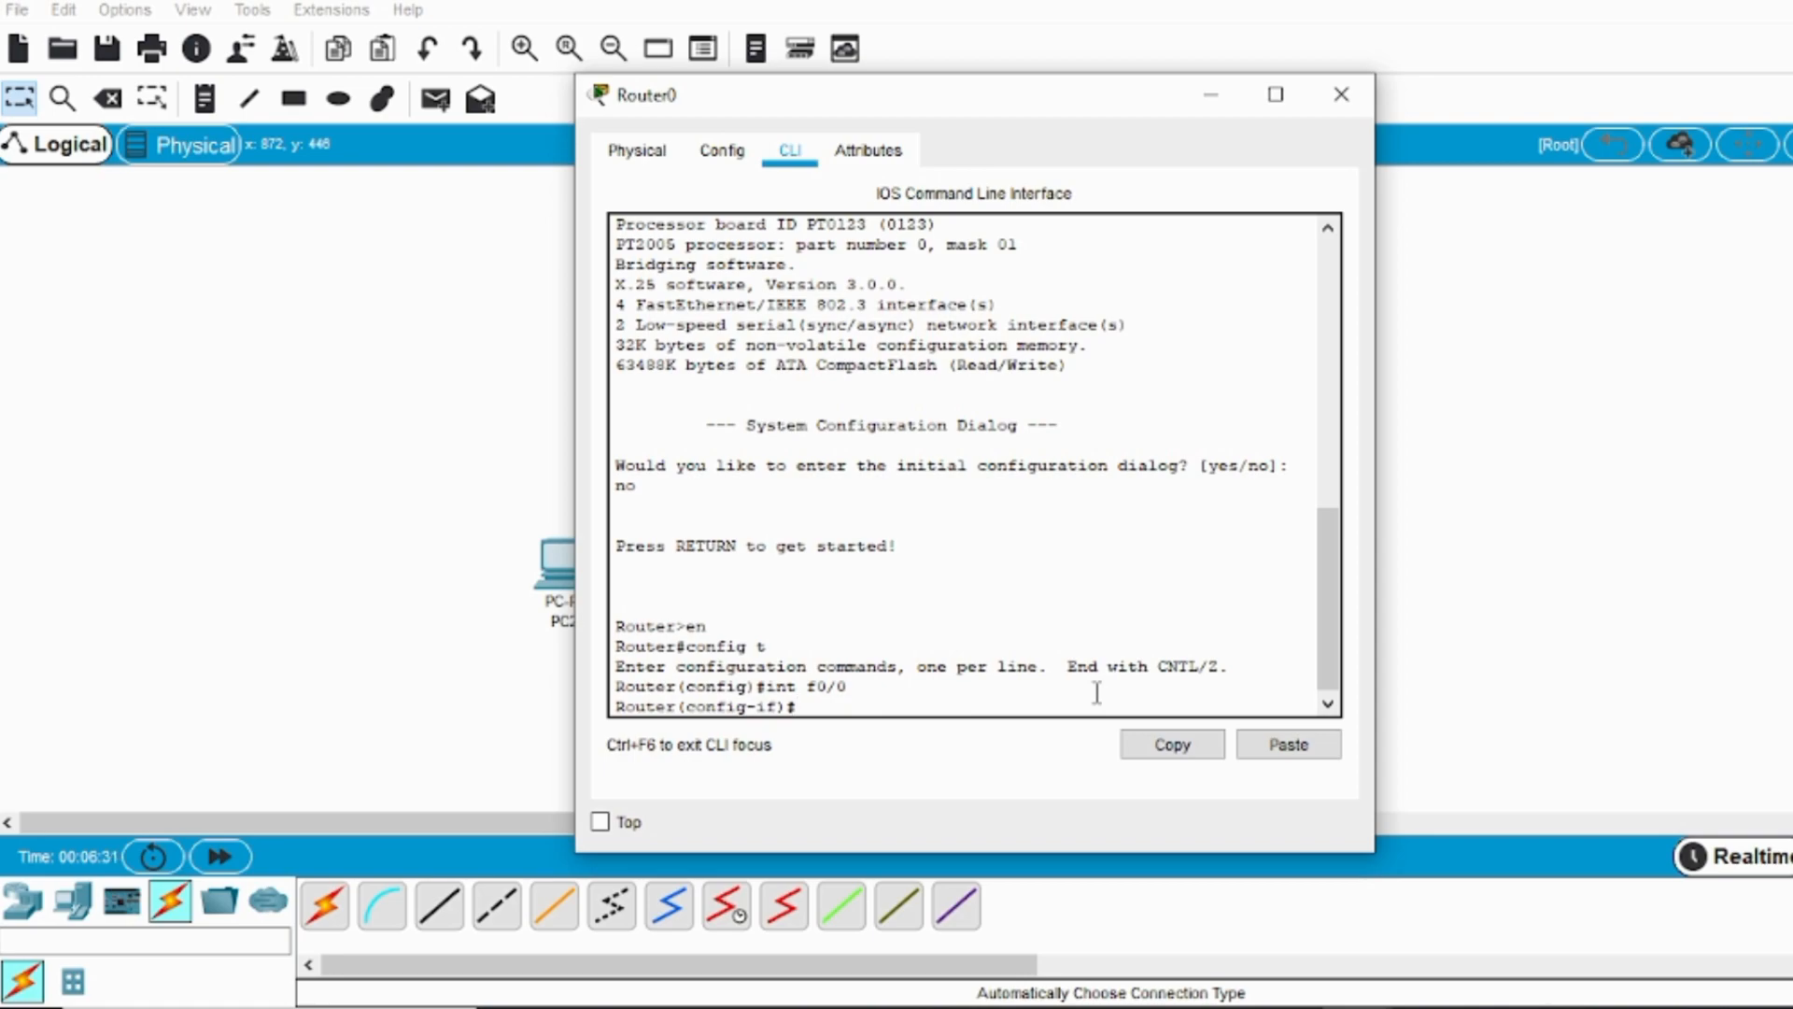
Assign IP address 192.168.1.1 with subnet mask 255.255.255.0 to the router's f0/0 interface using "ip add".
type("p add 192.168.1.1 2")
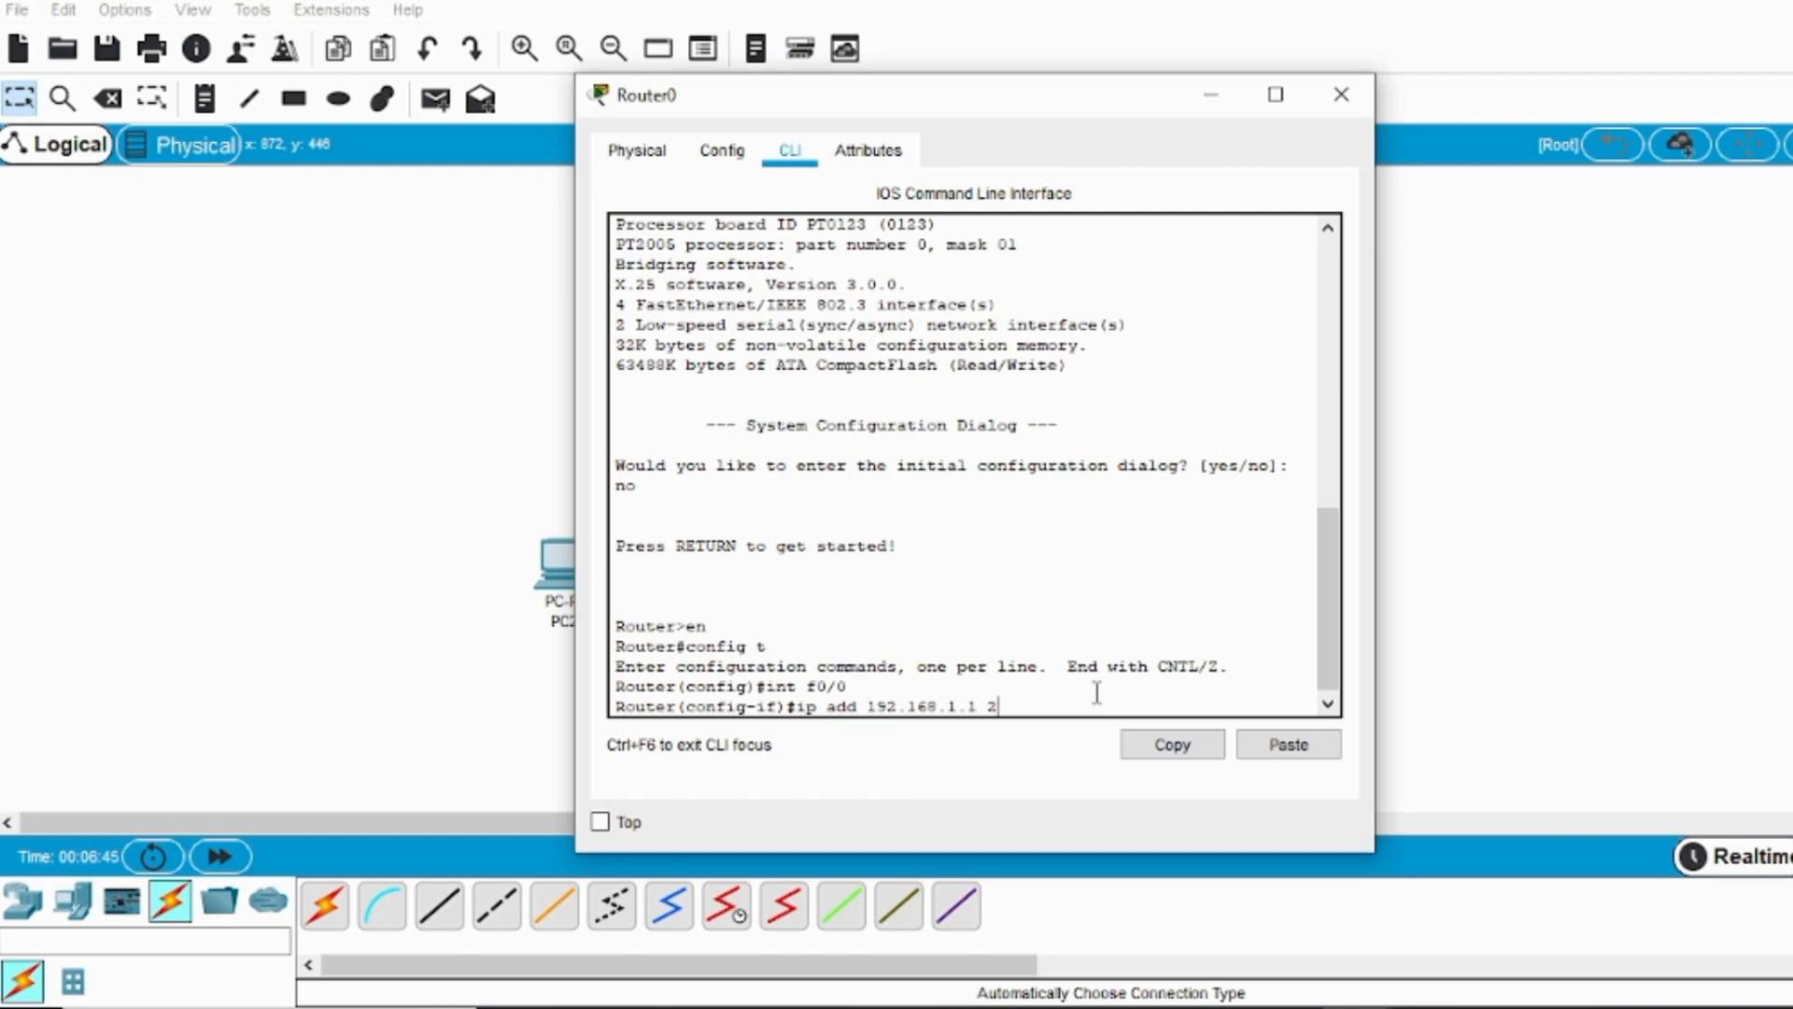
type("55.255.255.0")
key("Return")
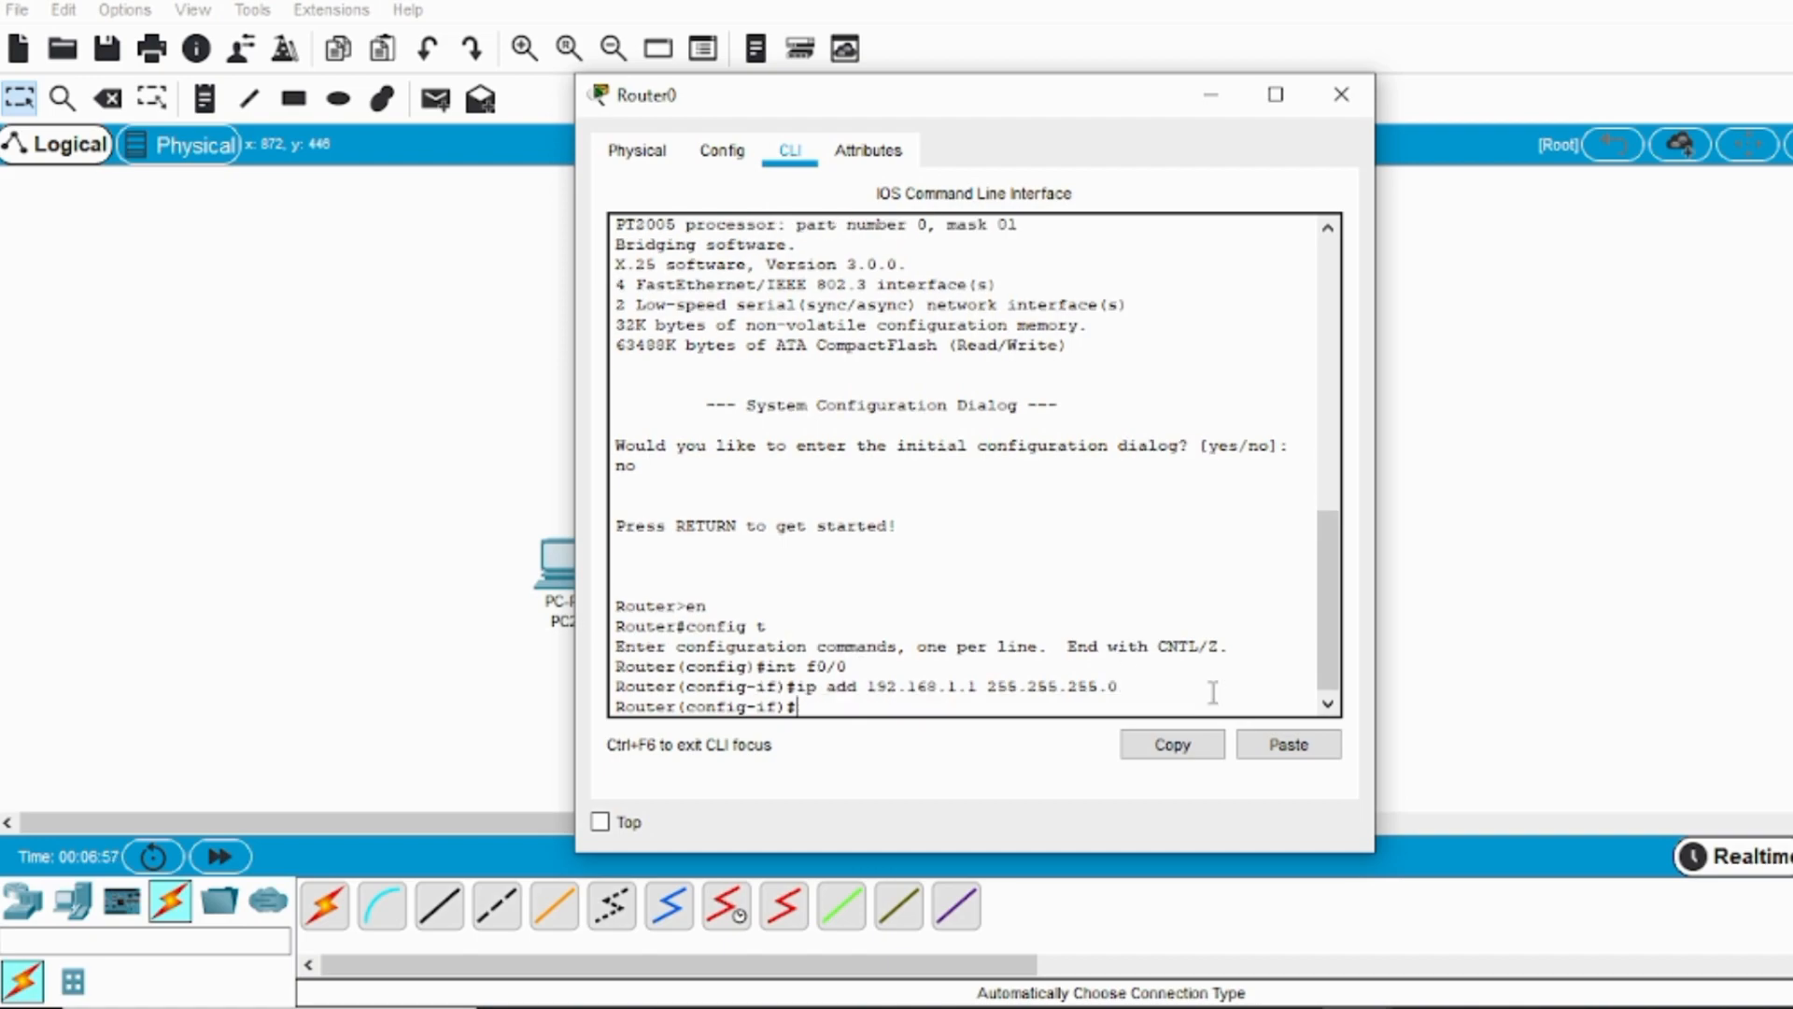
Enable the f0/0 interface with "no sh" and return to privileged mode with "end".
type("no sh")
key("Return")
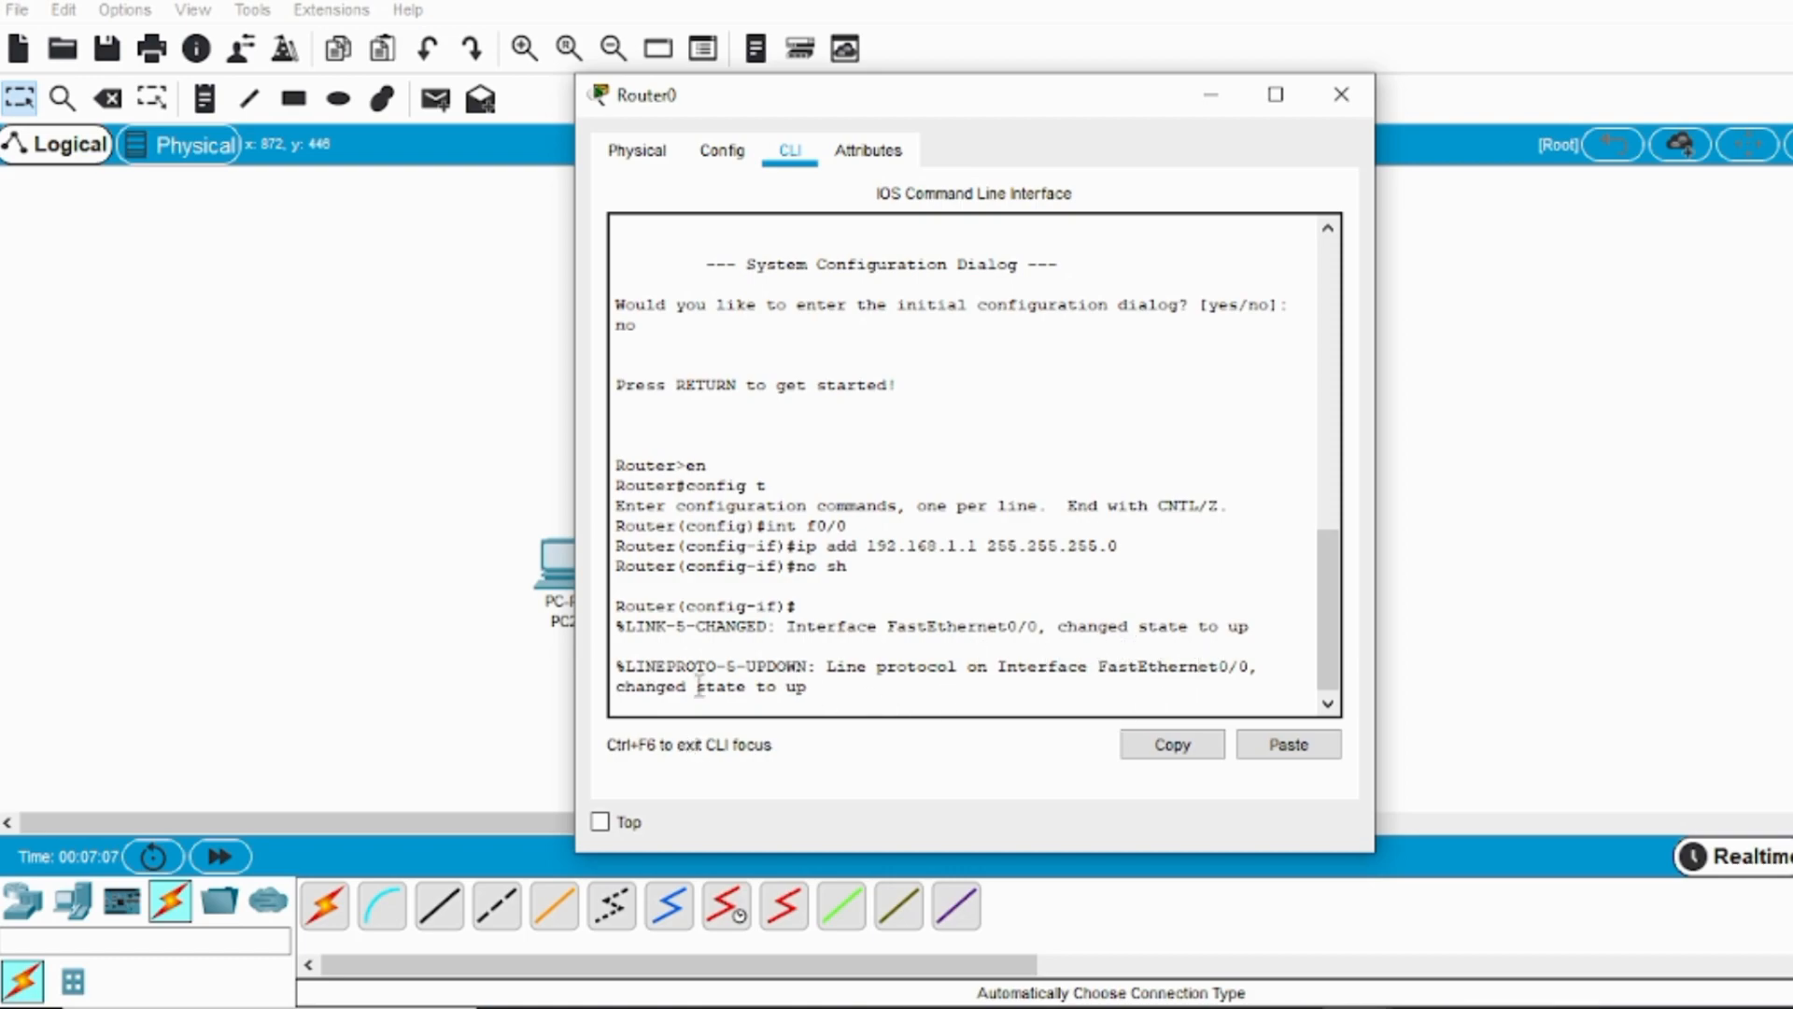
key("Return")
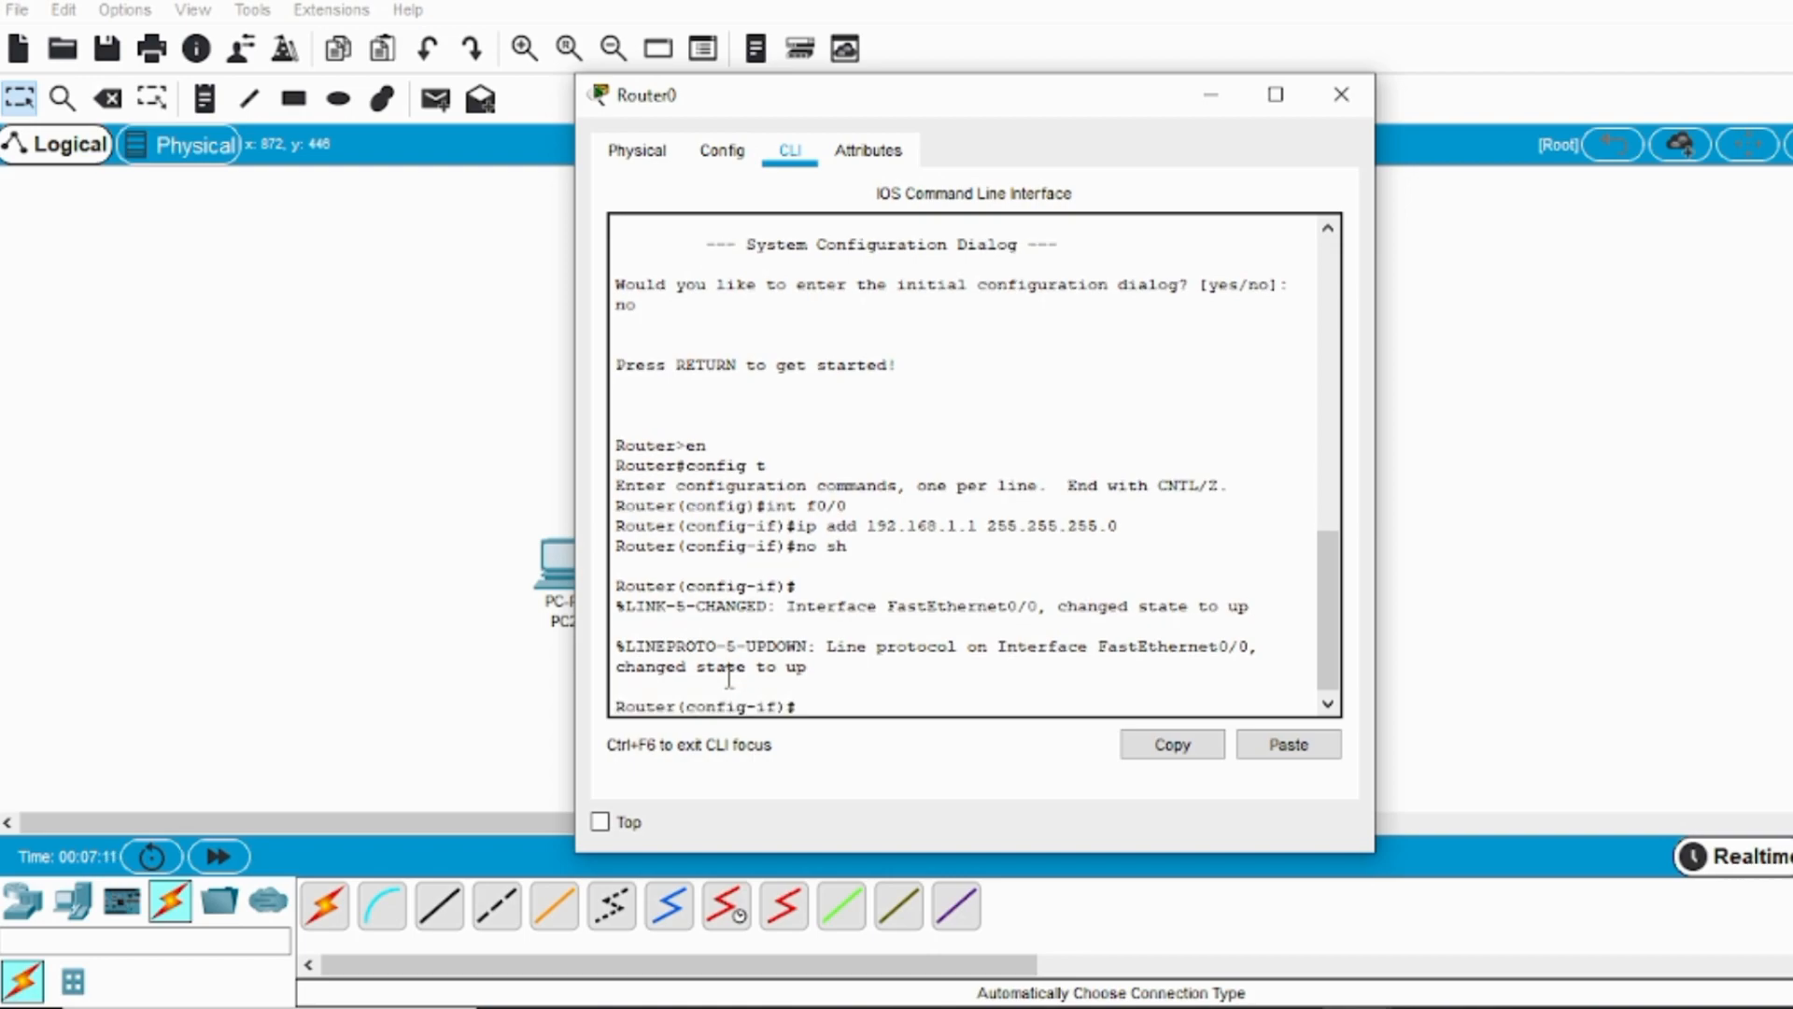
type("end")
key("Return")
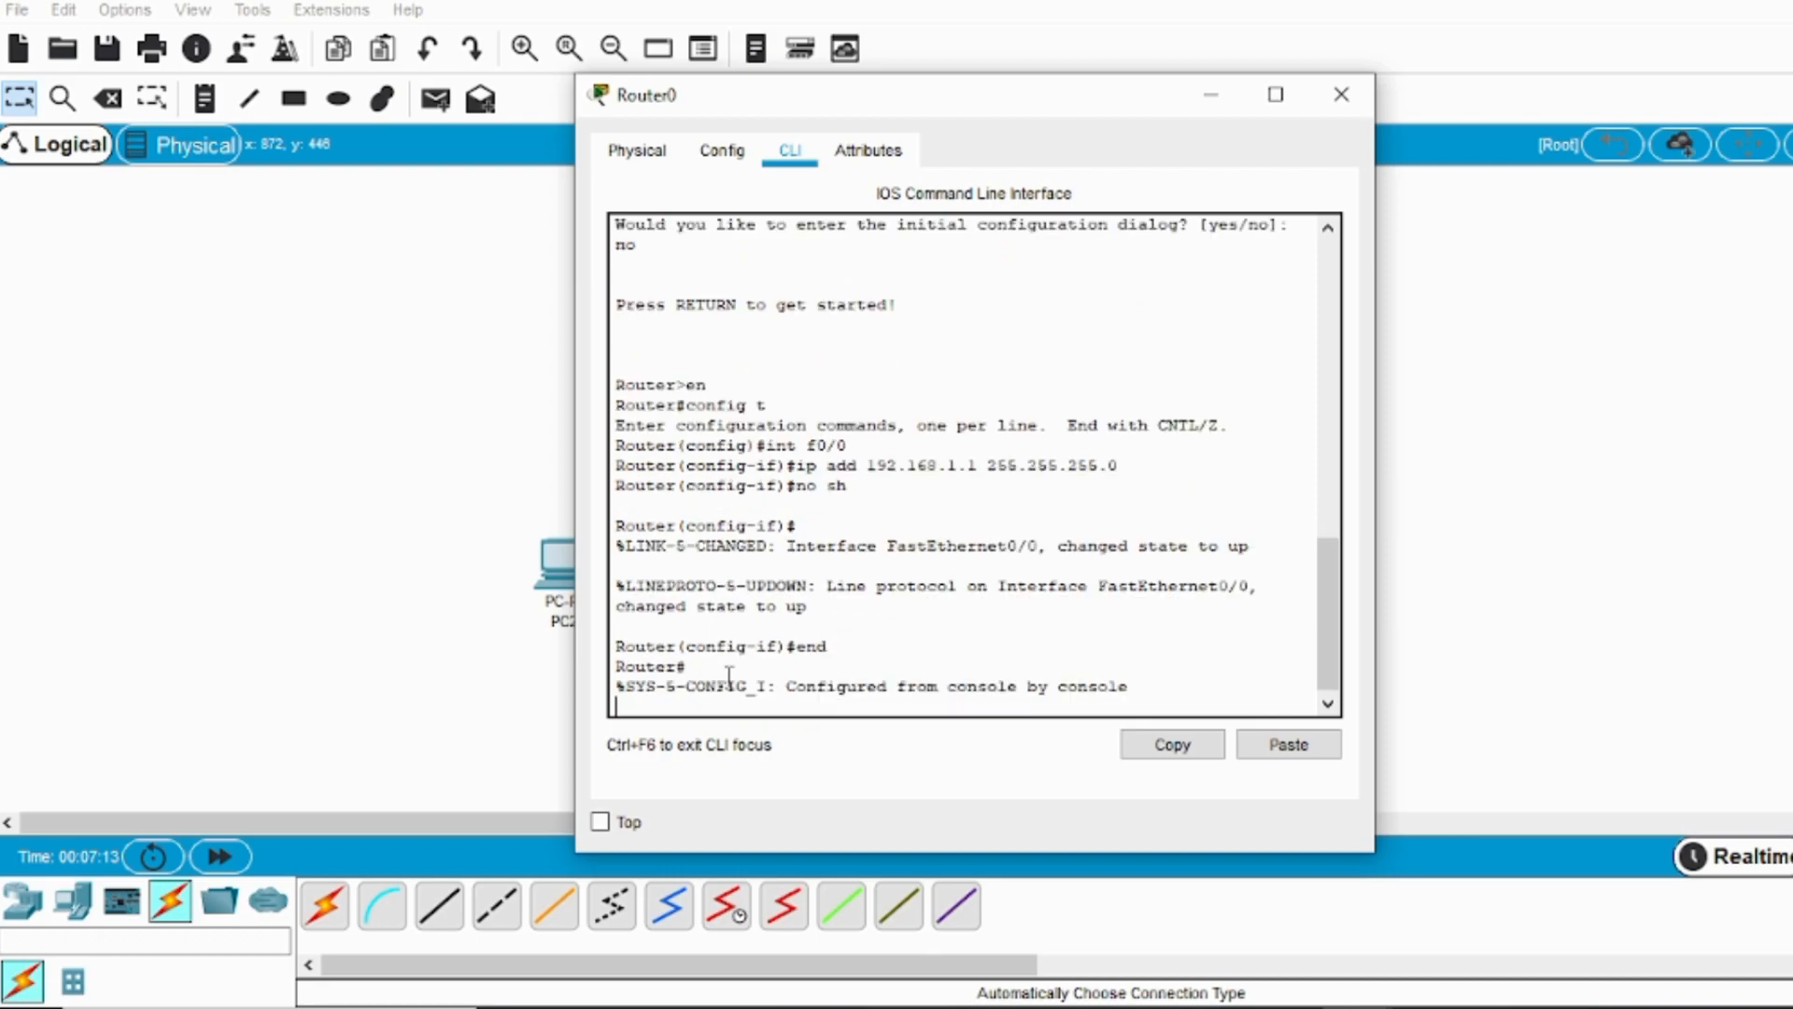
key("Return")
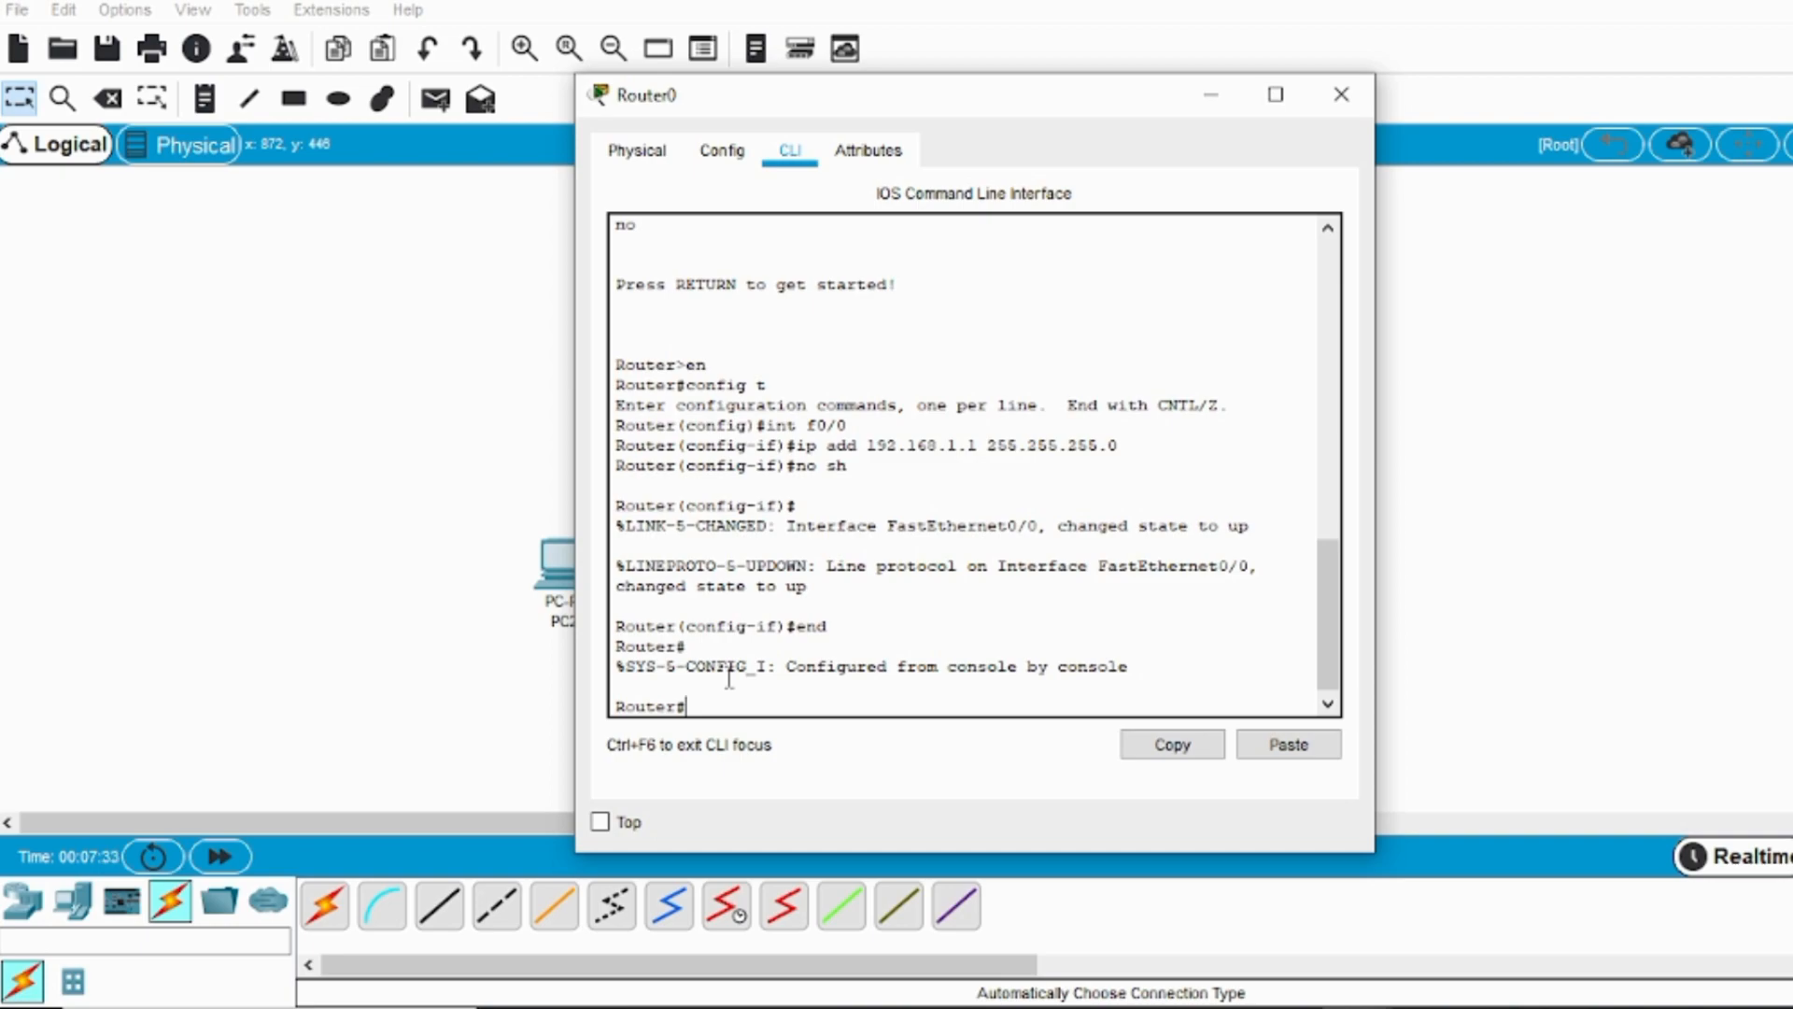
Try to create a DHCP pool with "ip dhcp pool abc" from the router's privileged mode.
type("ip dhcp pool")
type("abc")
key("Return")
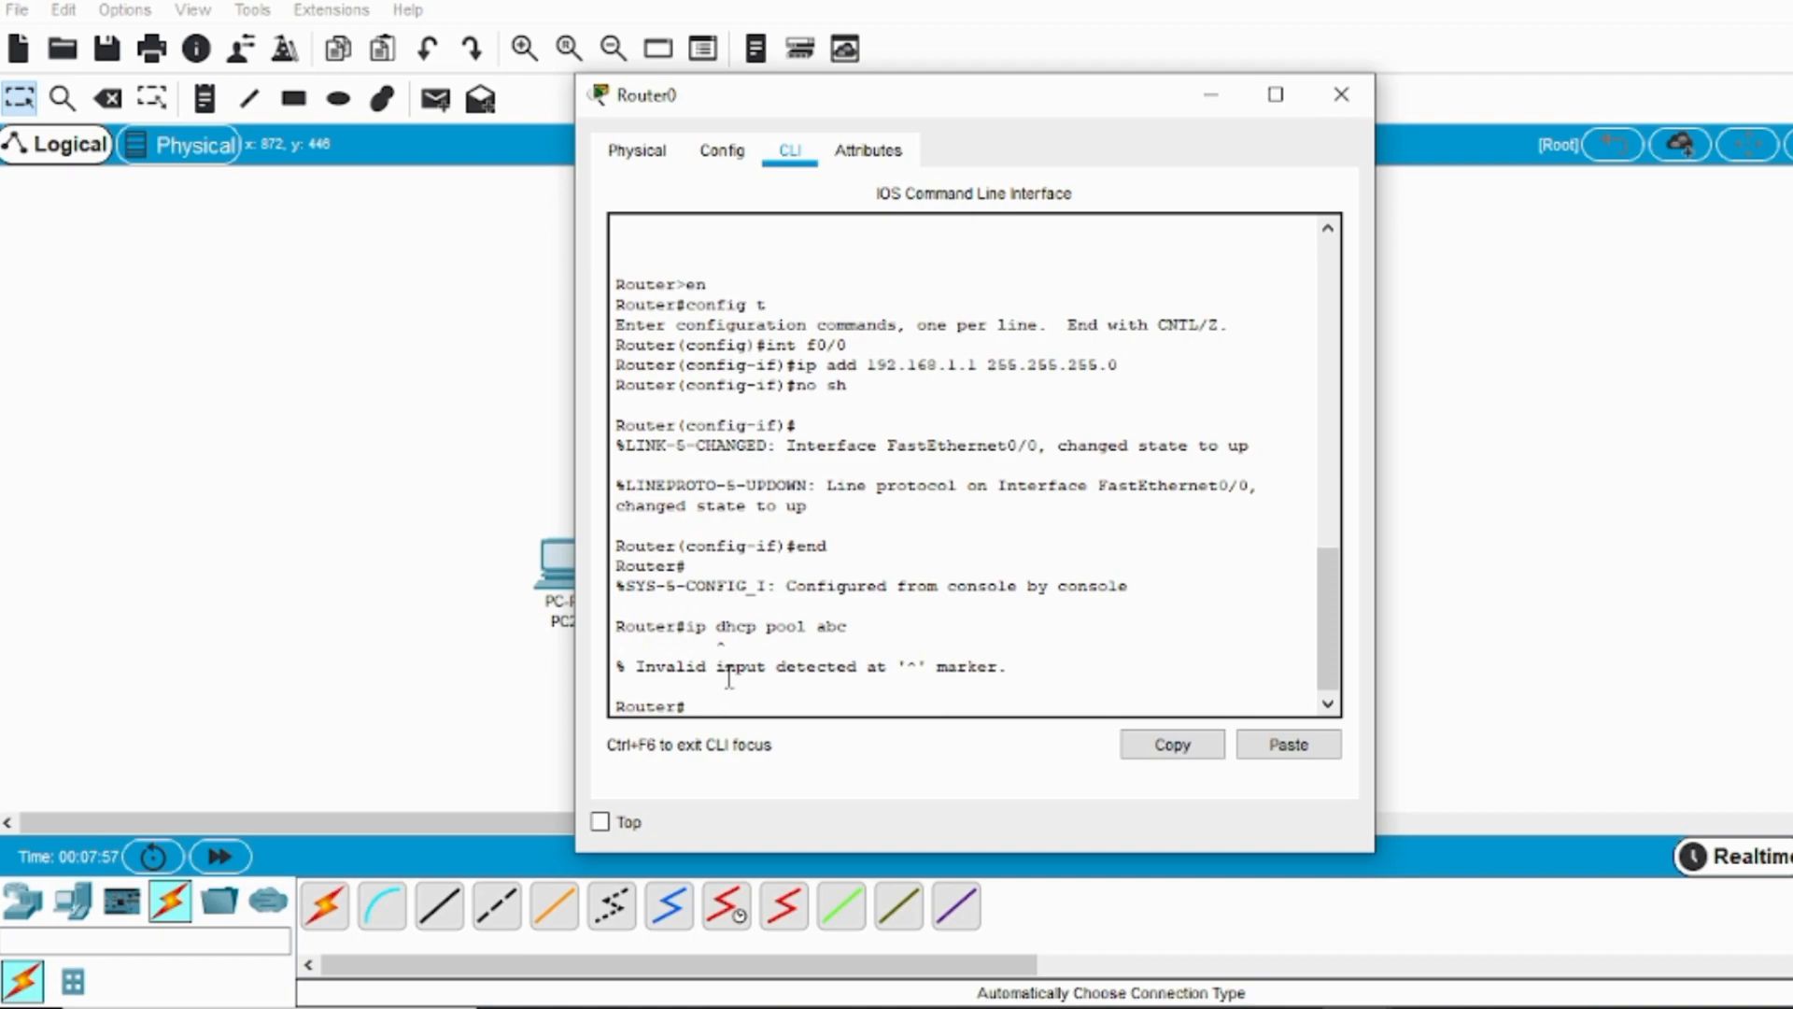
Enter global configuration mode with "config t" and create the DHCP pool with "ip dhcp pool abc".
type("config t")
key("Return")
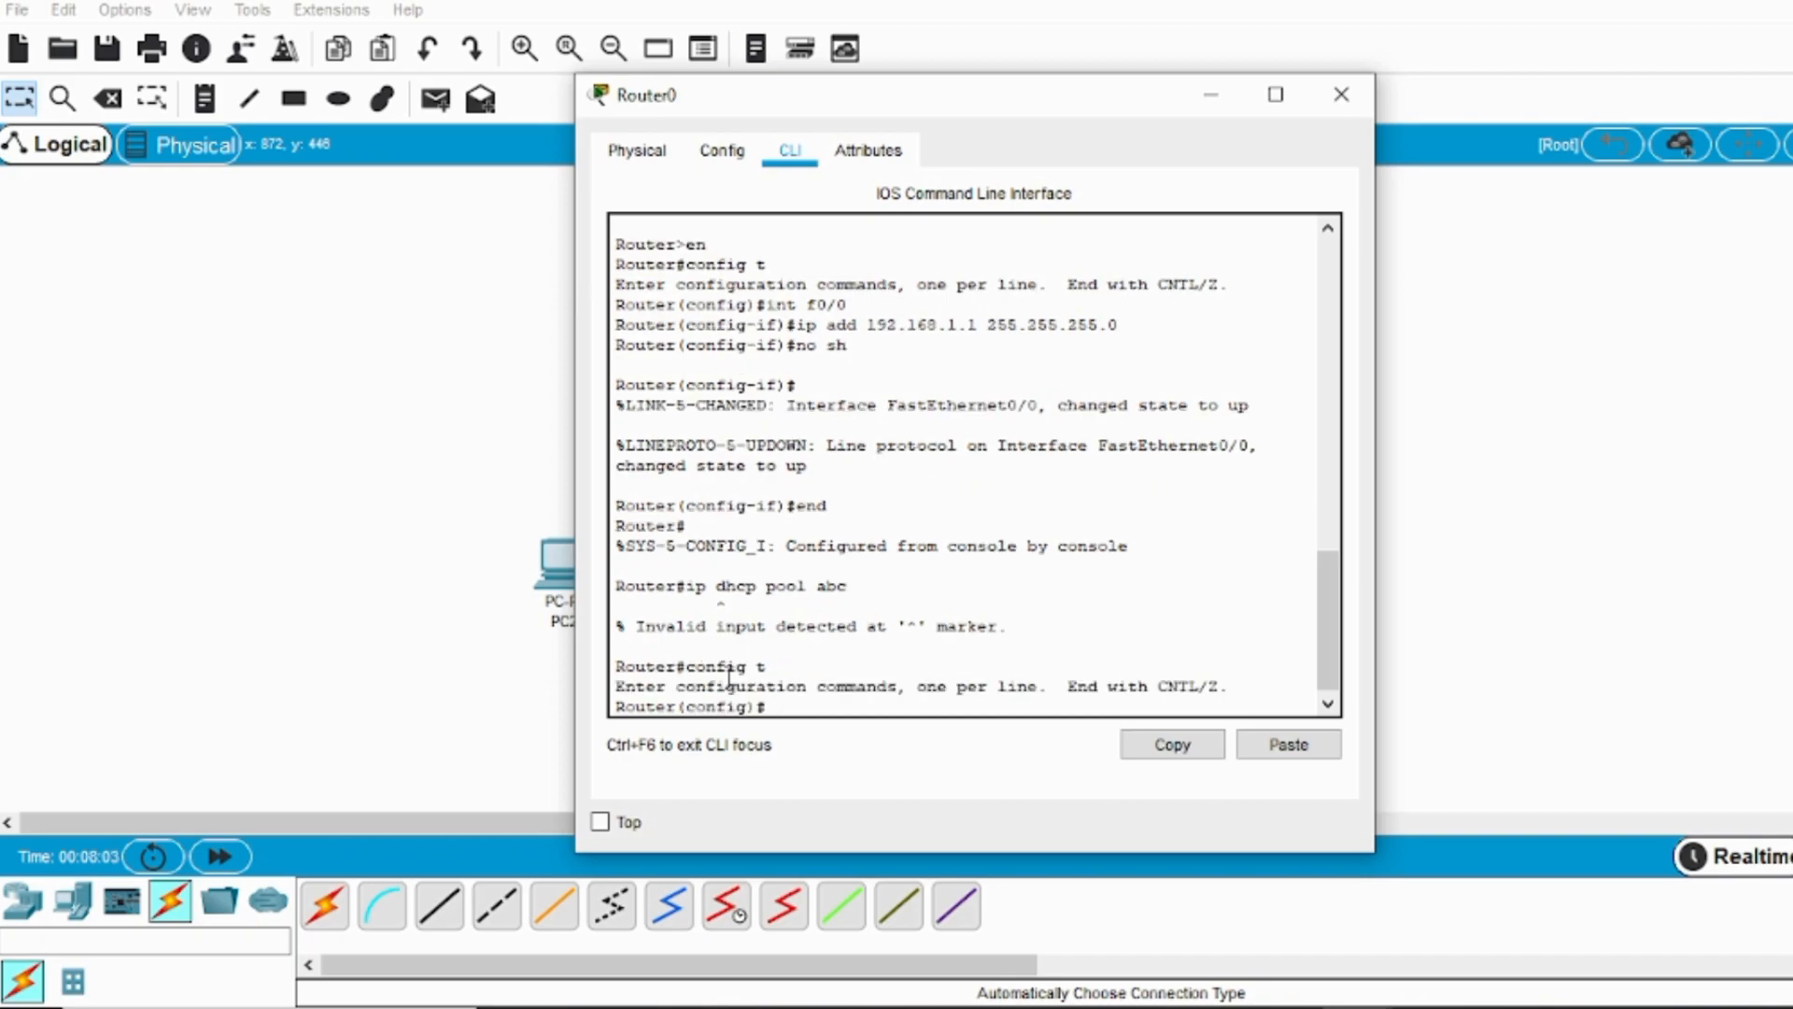
type("ip dhcp pool abc")
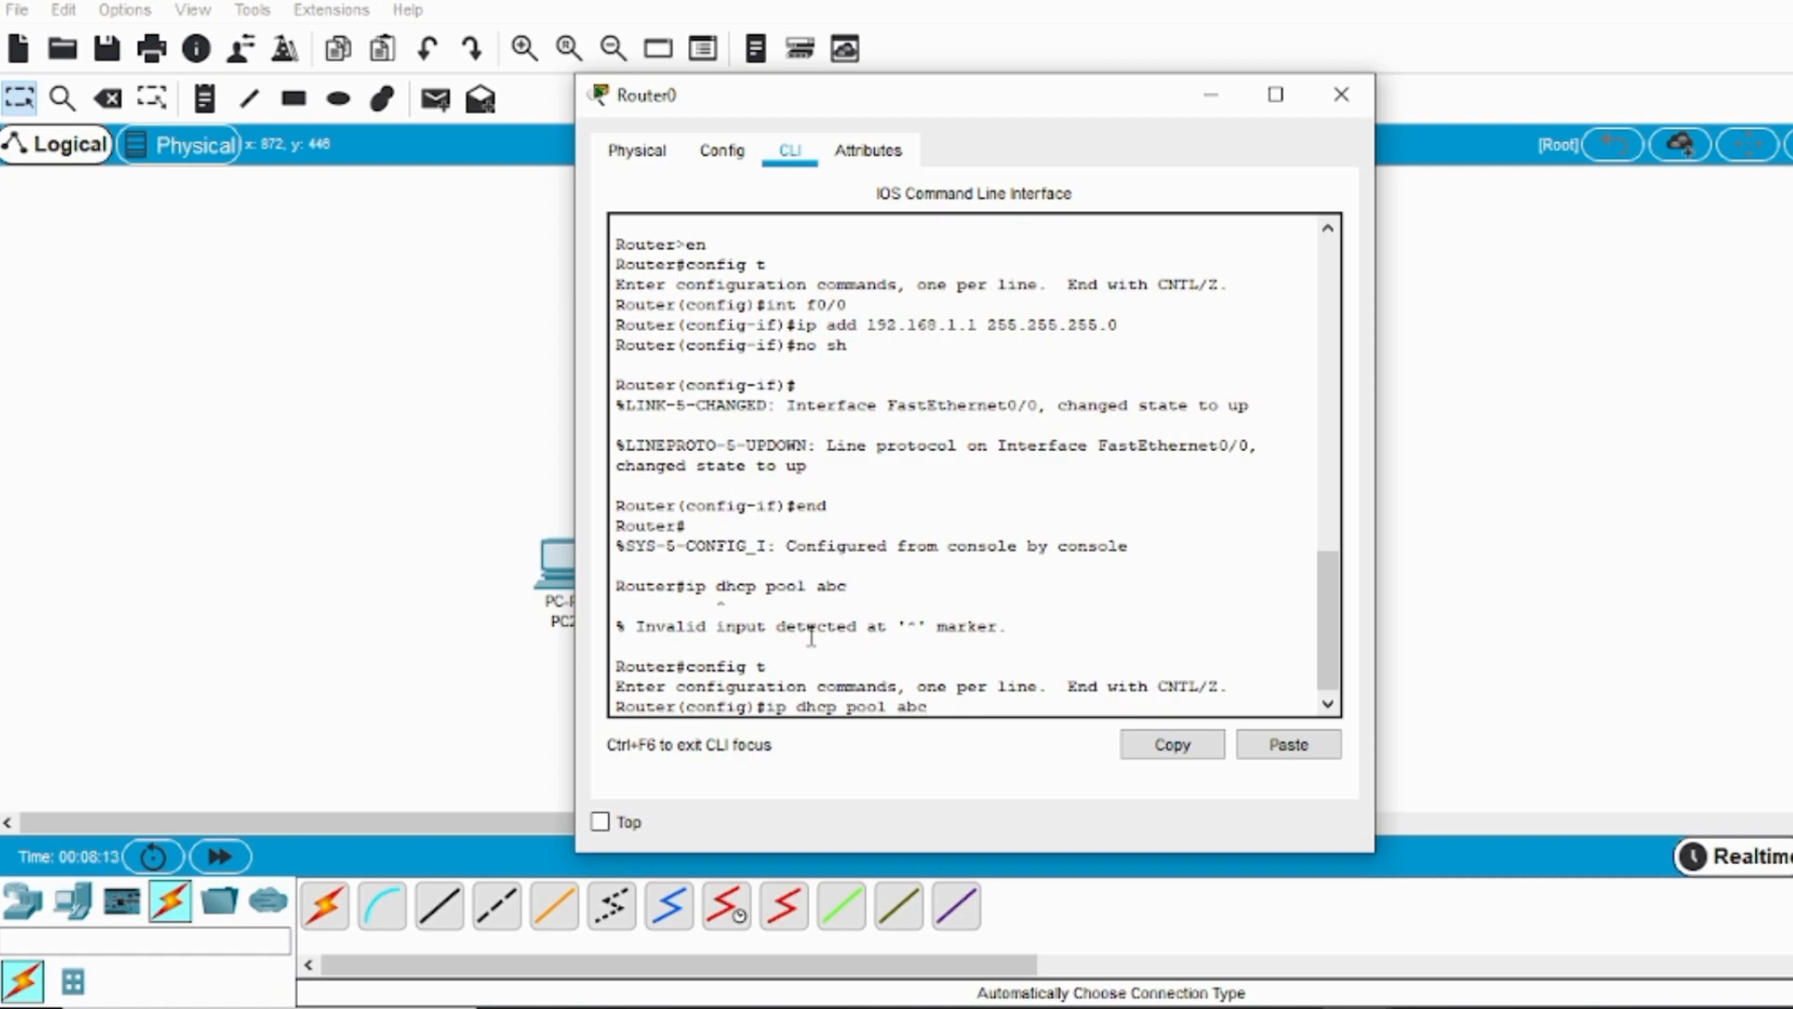
key("Return")
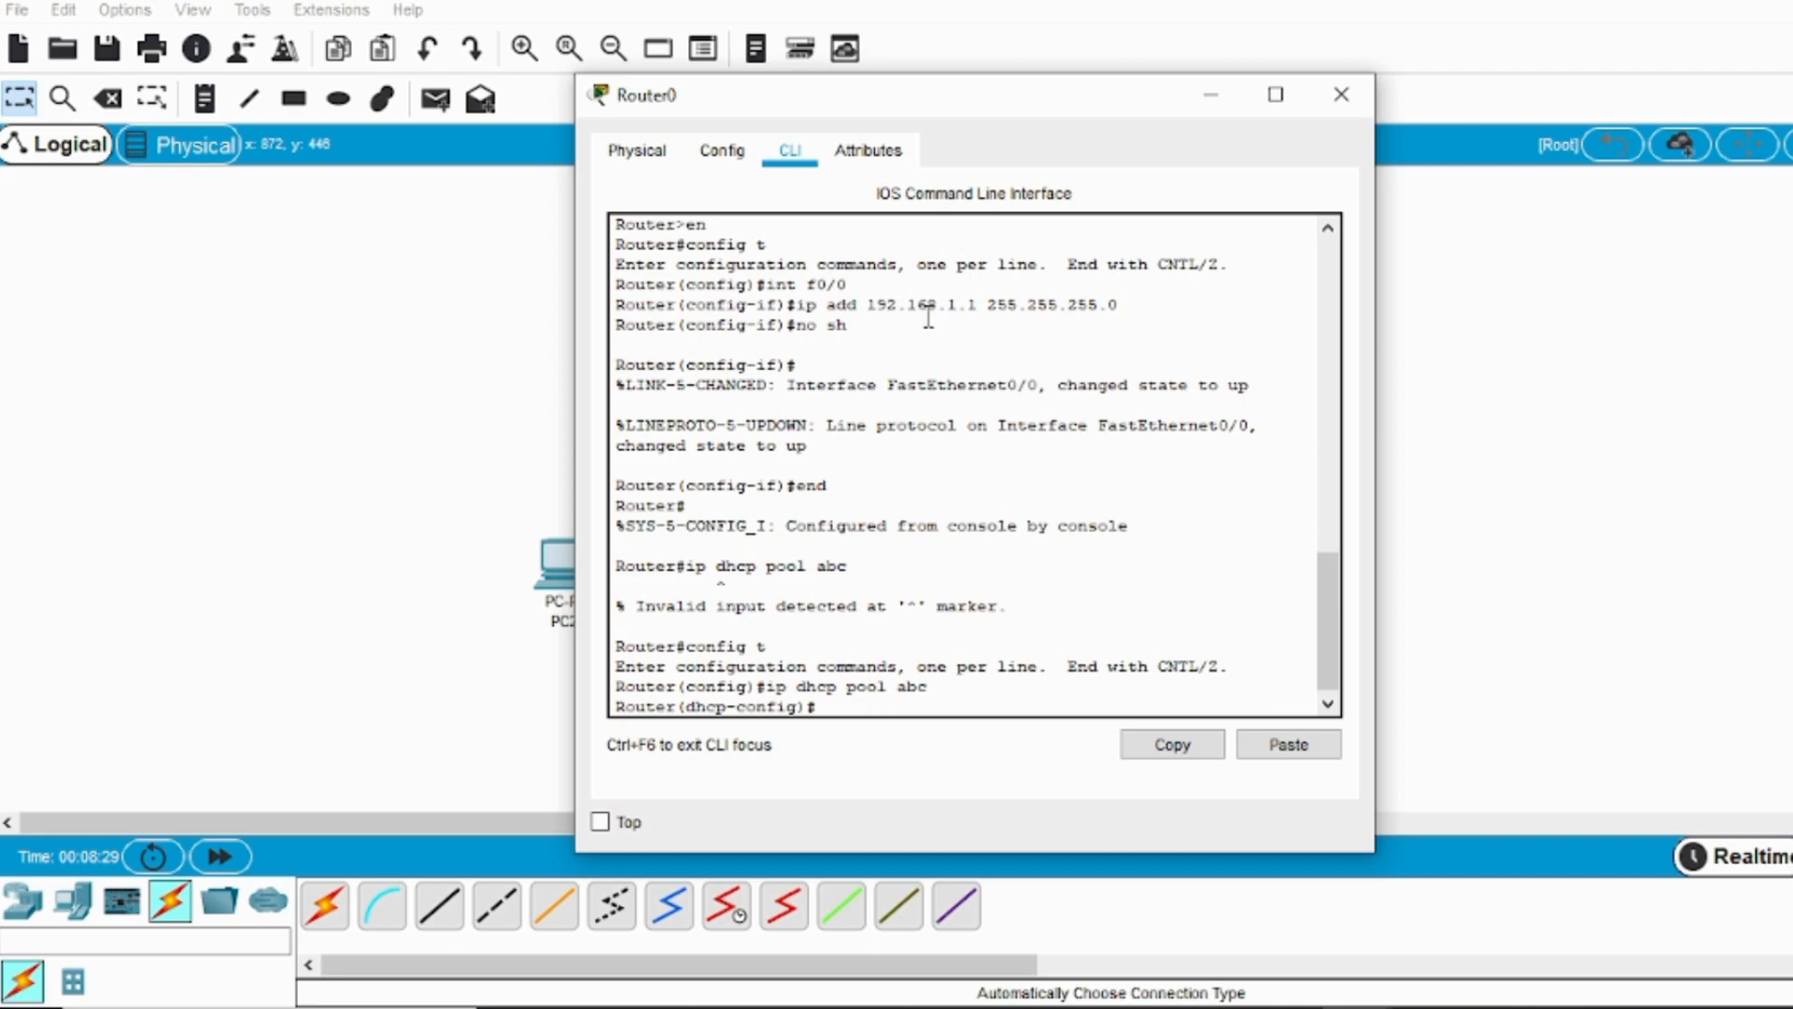
Set the DHCP pool's default gateway to the router's interface address with "default-router 192.168.1.1".
type("default-router 192")
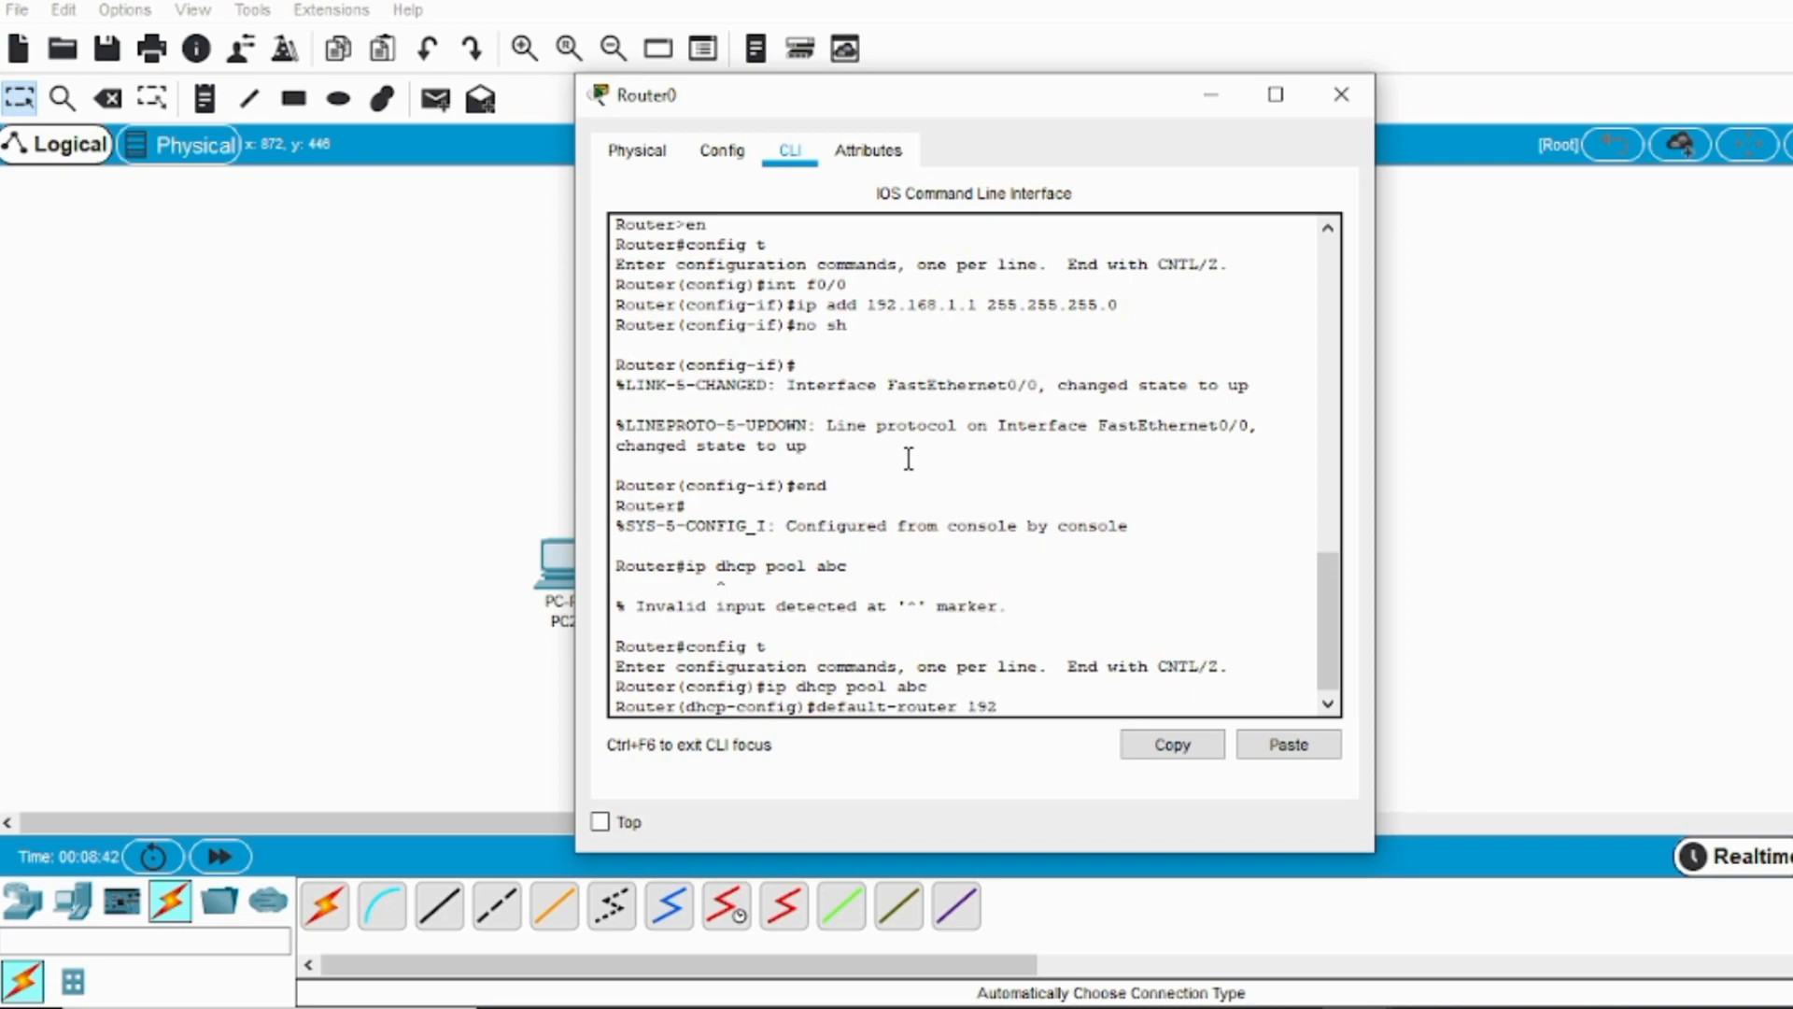
double_click(891, 303)
left_click_drag(968, 304, 866, 309)
left_click(1010, 705)
type(".168.1.1")
key("Return")
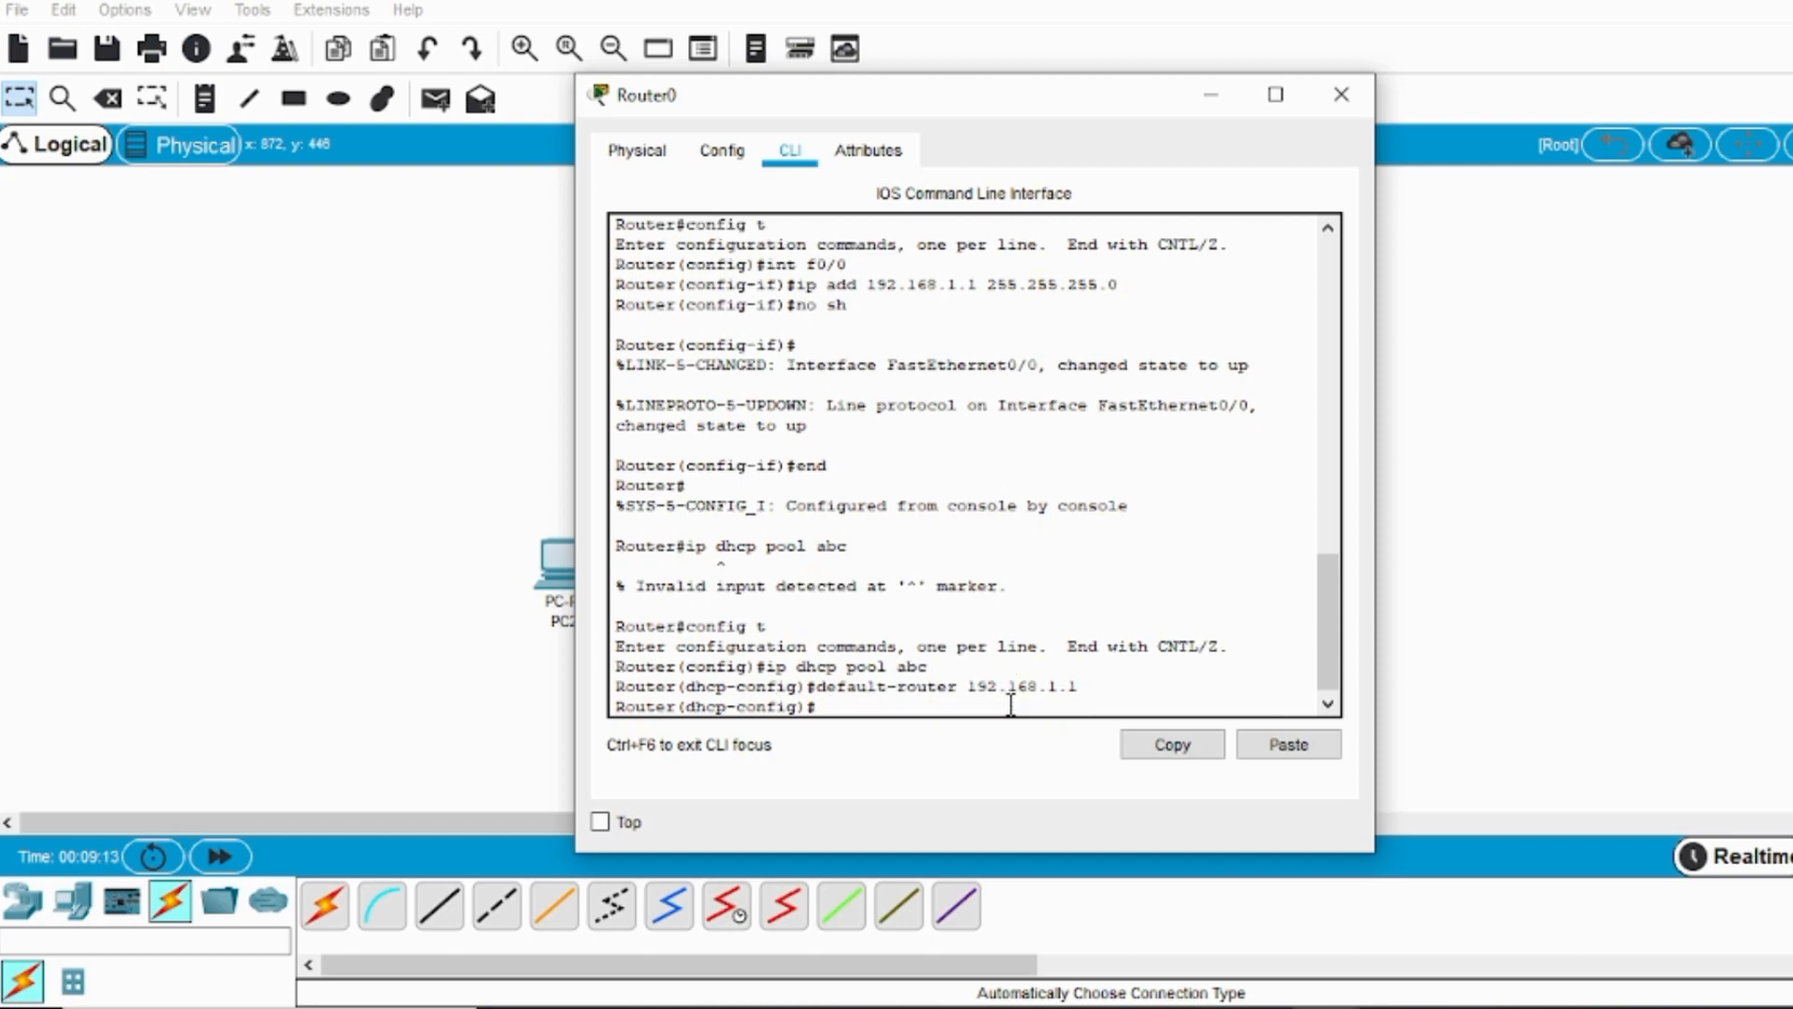
Define the DHCP pool's address range with "network 192.168.1.0 255.255.255.0".
type("network 192.168.1")
type(".0 255.255.")
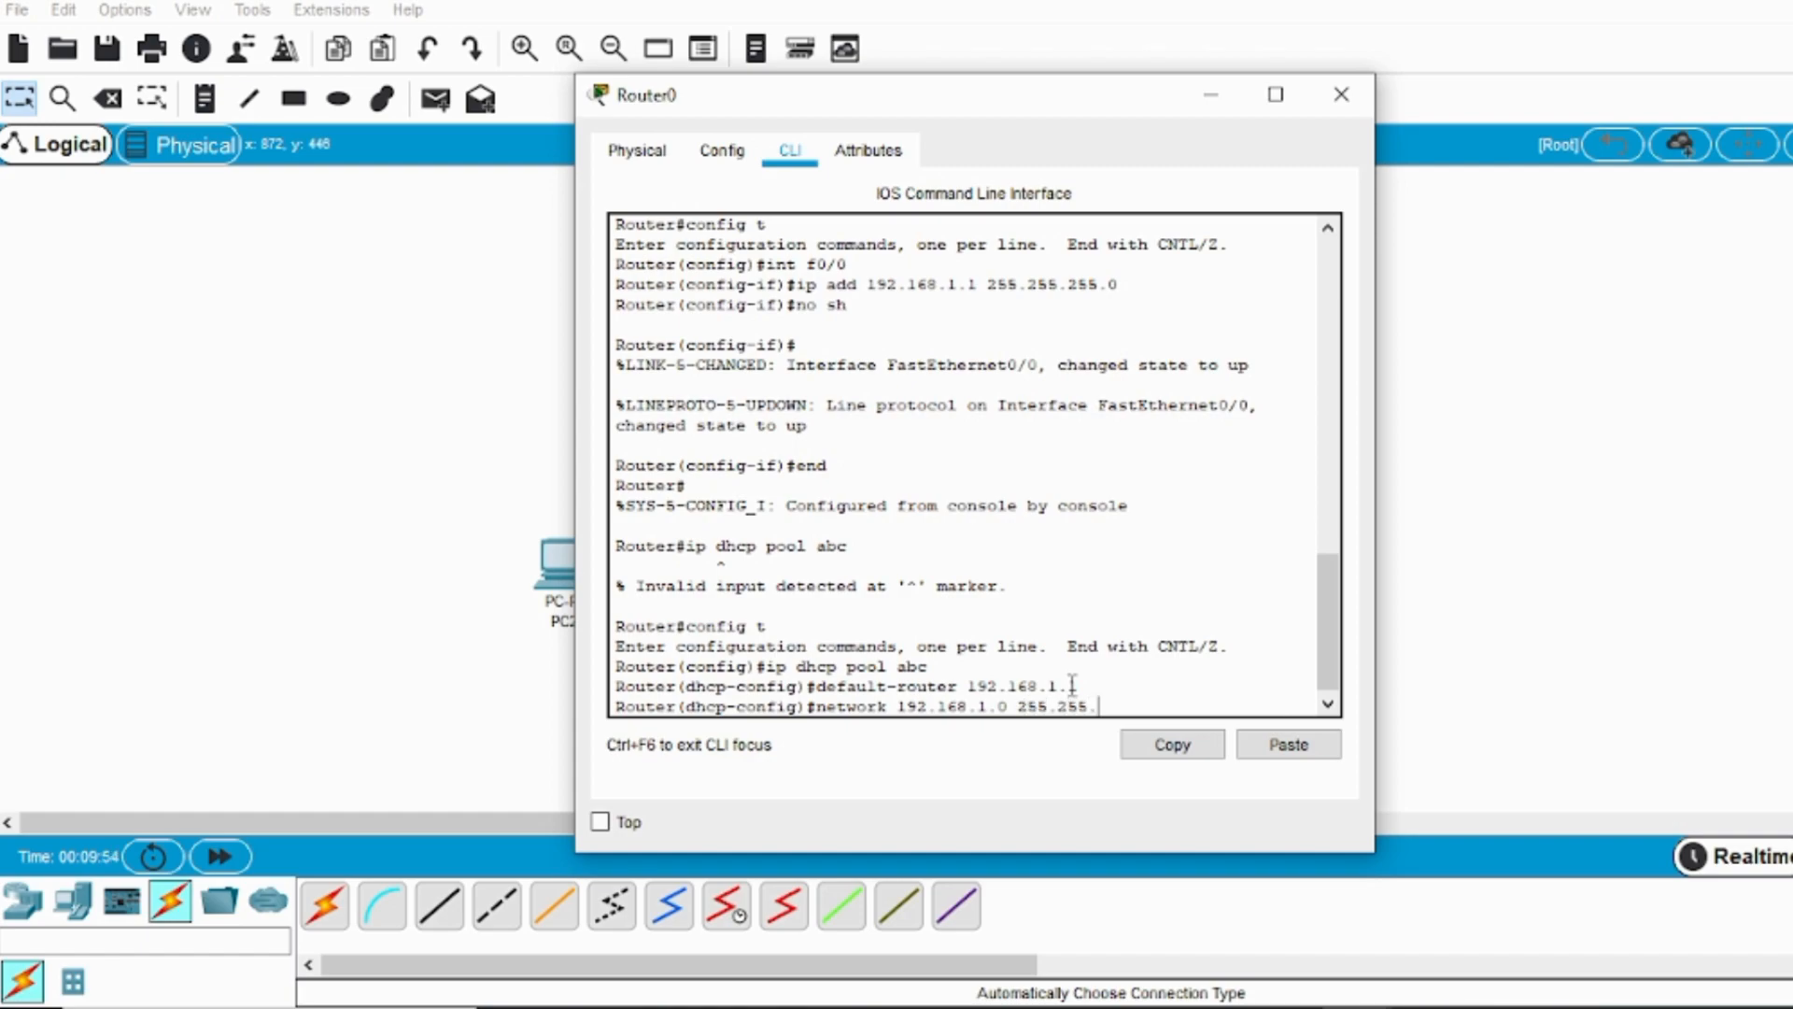
type("255.0")
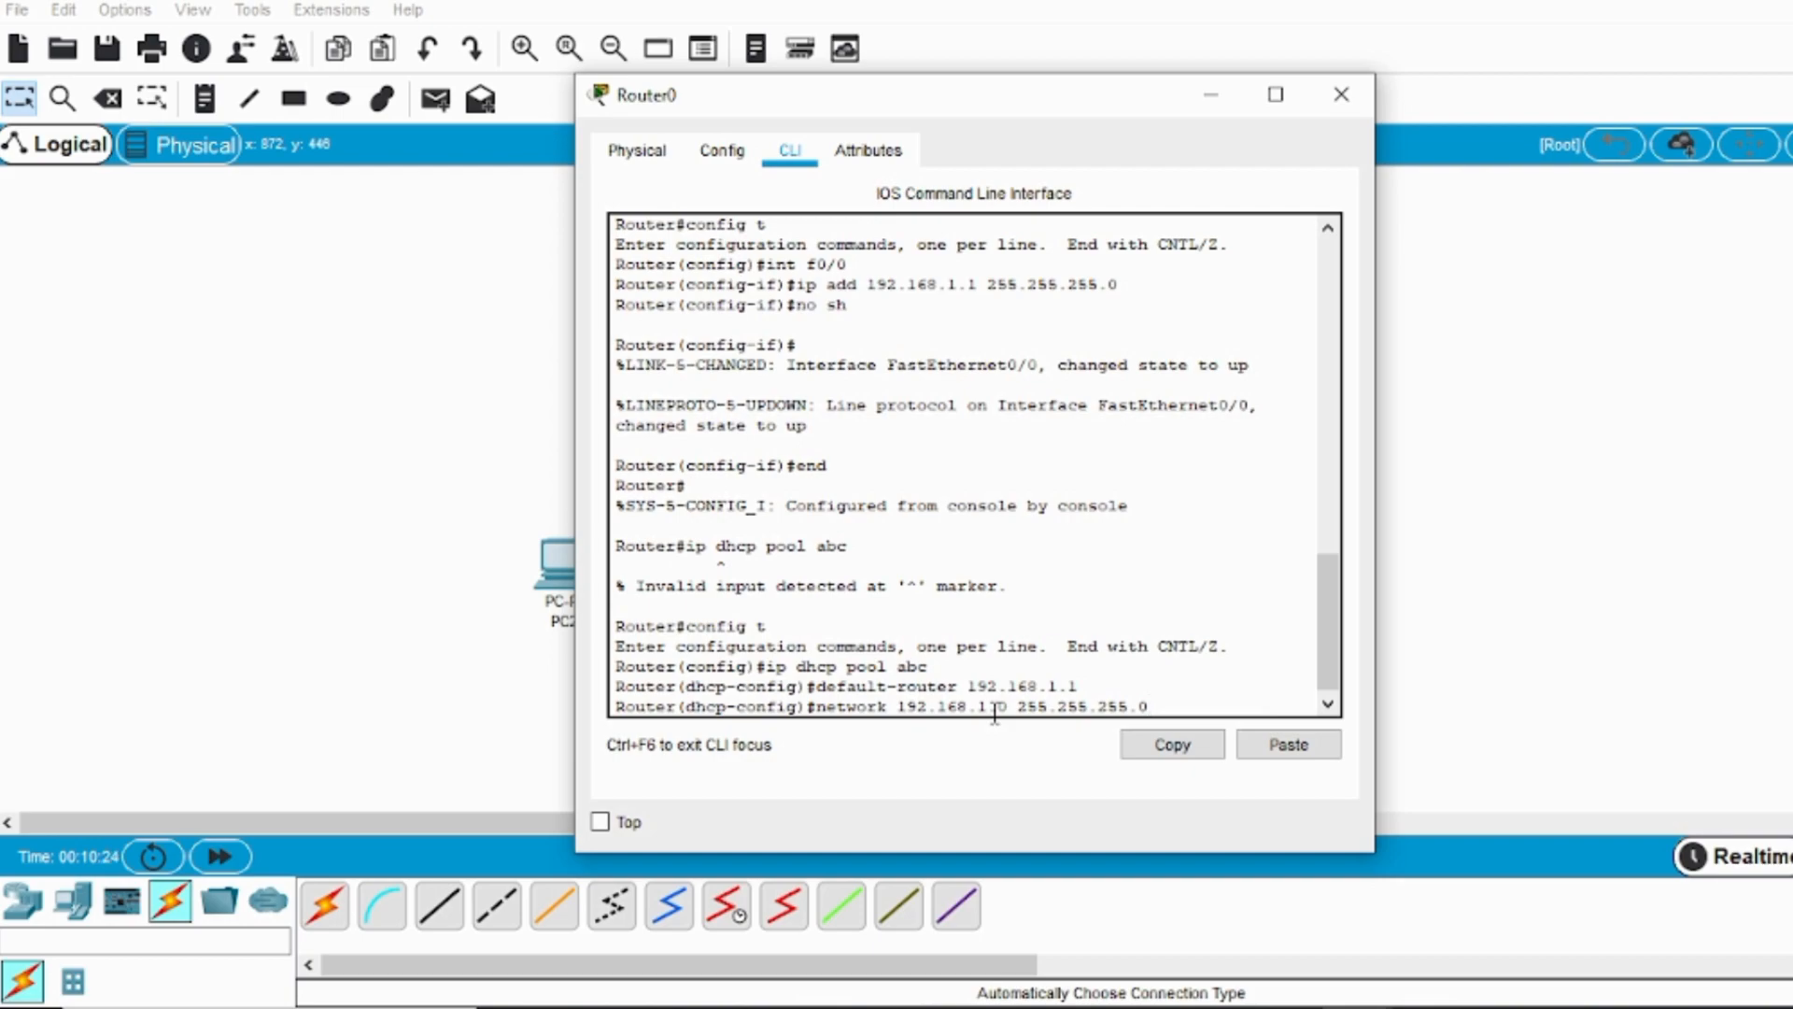
left_click_drag(1004, 707, 905, 707)
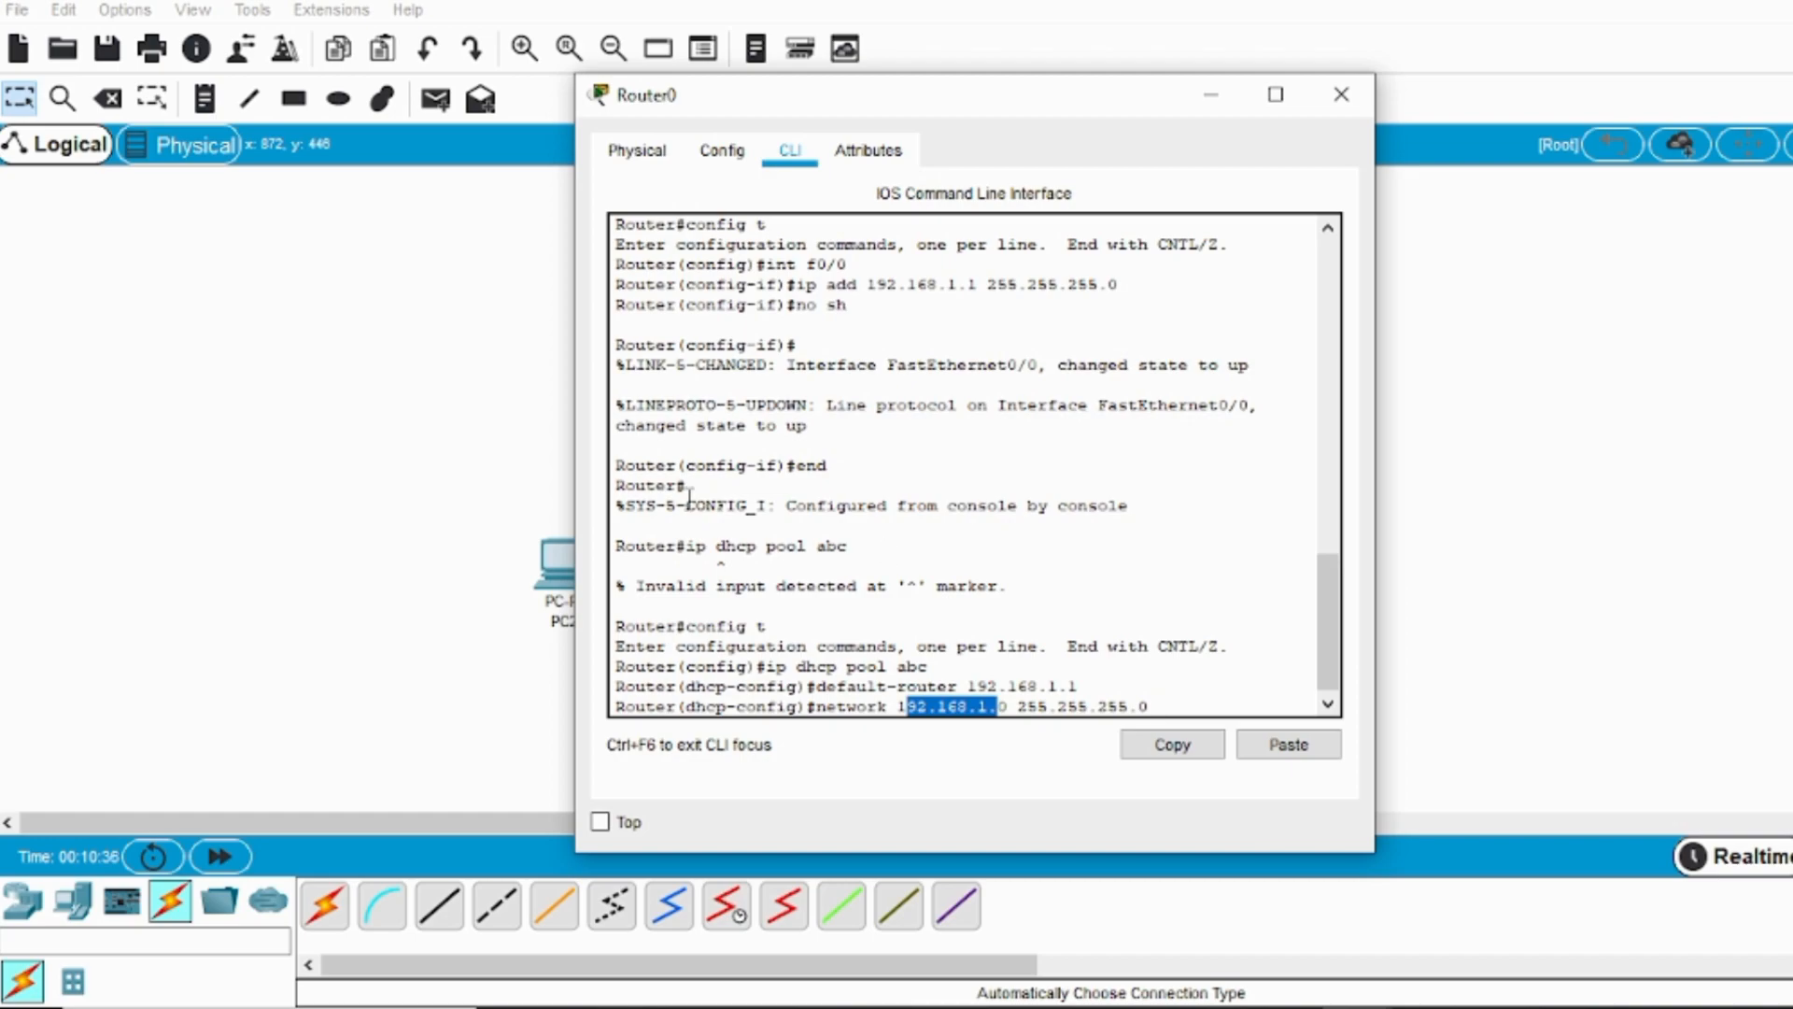
left_click(1182, 709)
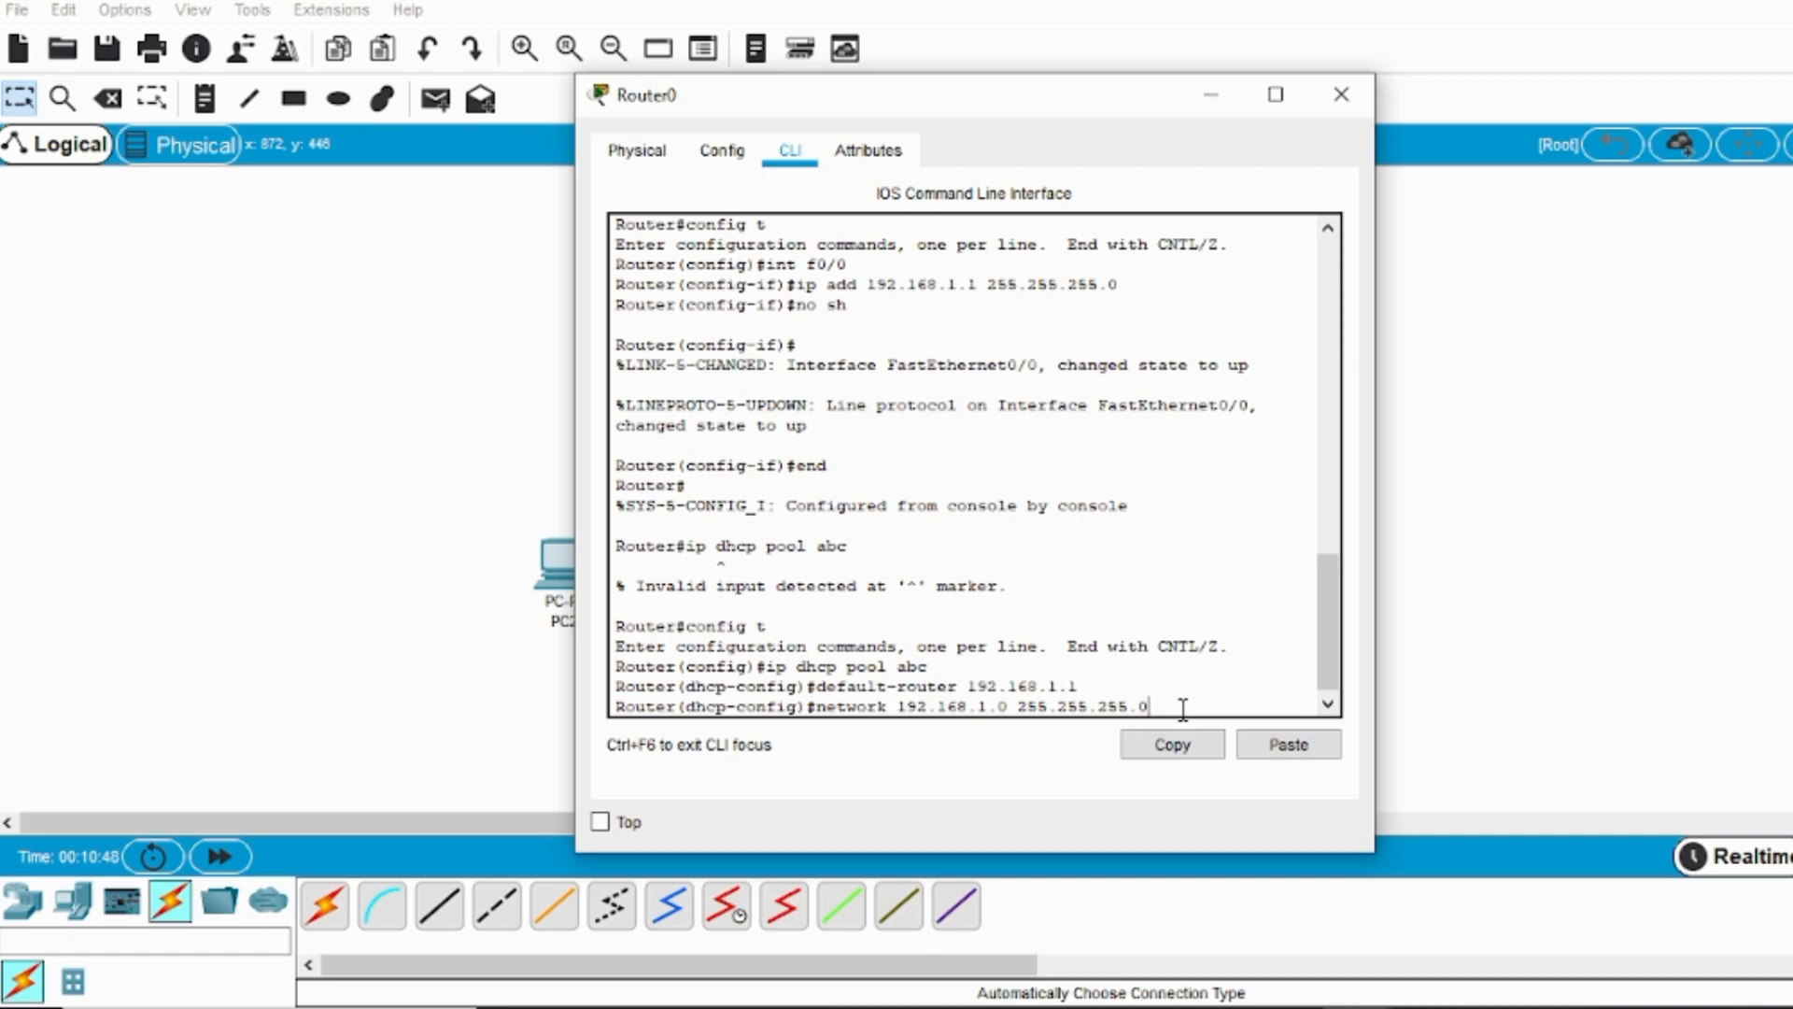
key("Return")
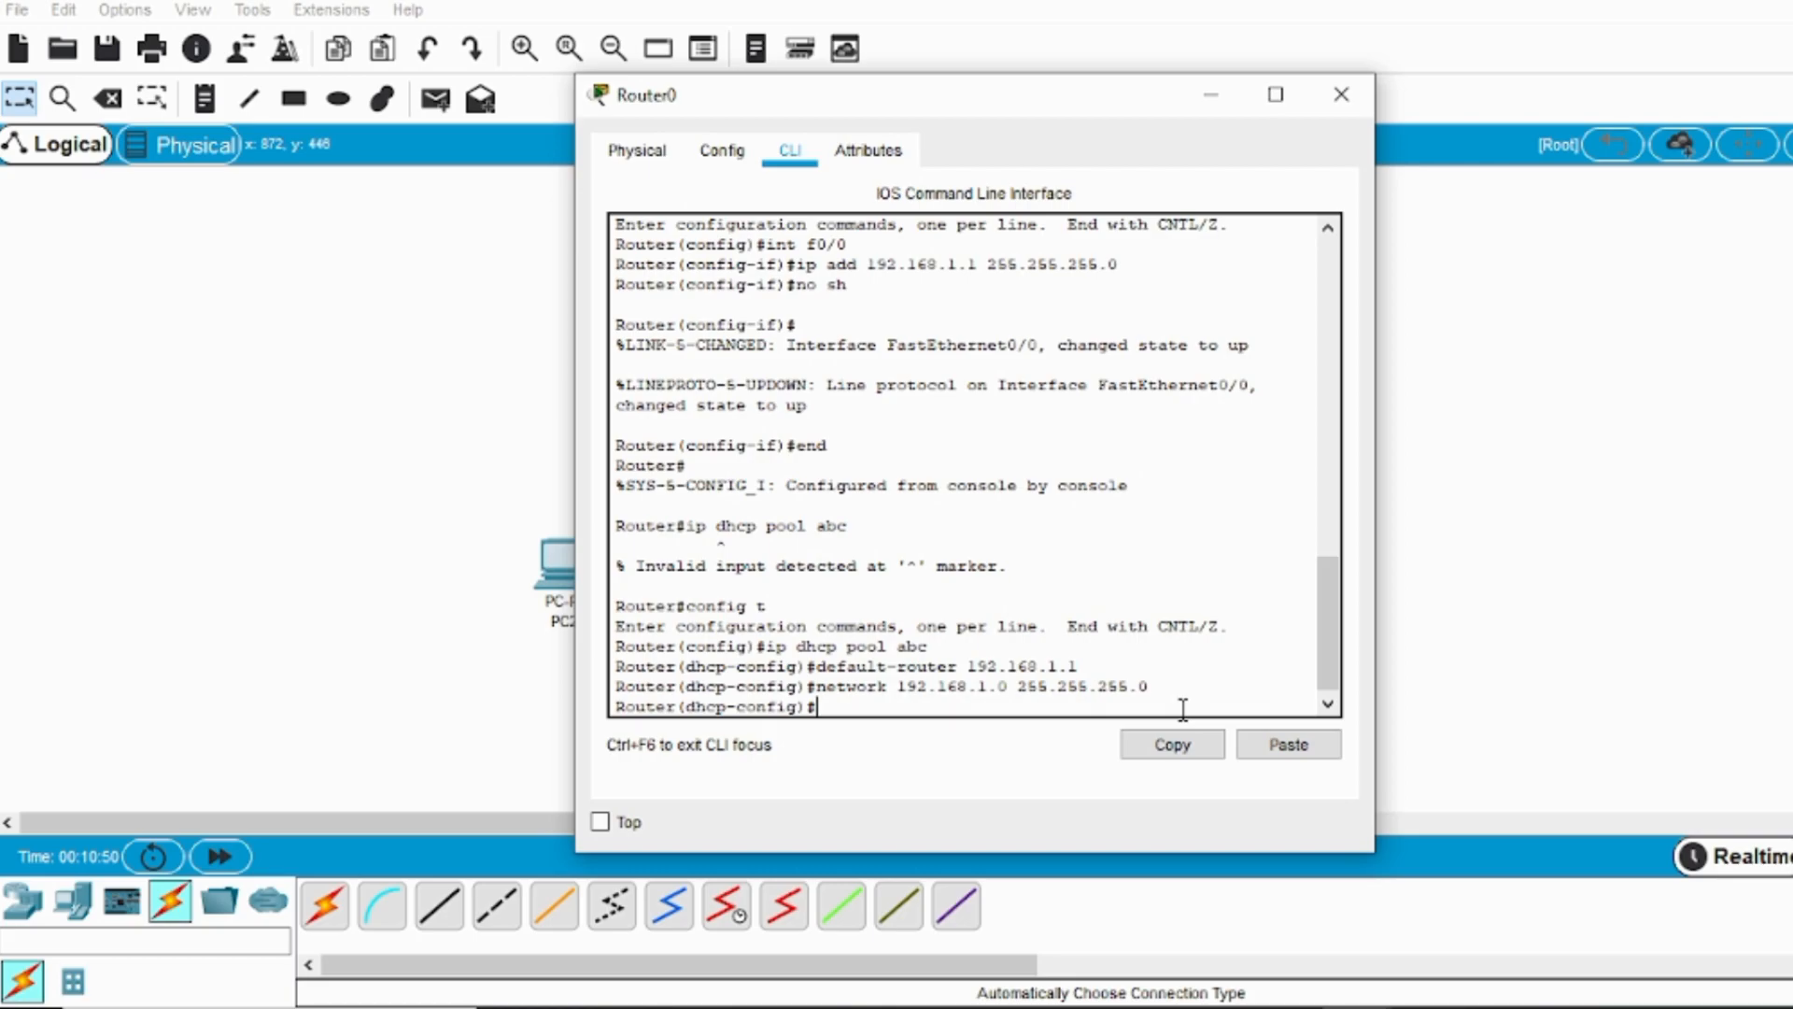
Leave the router's DHCP configuration with "end" and close the router window.
type("end")
key("Return")
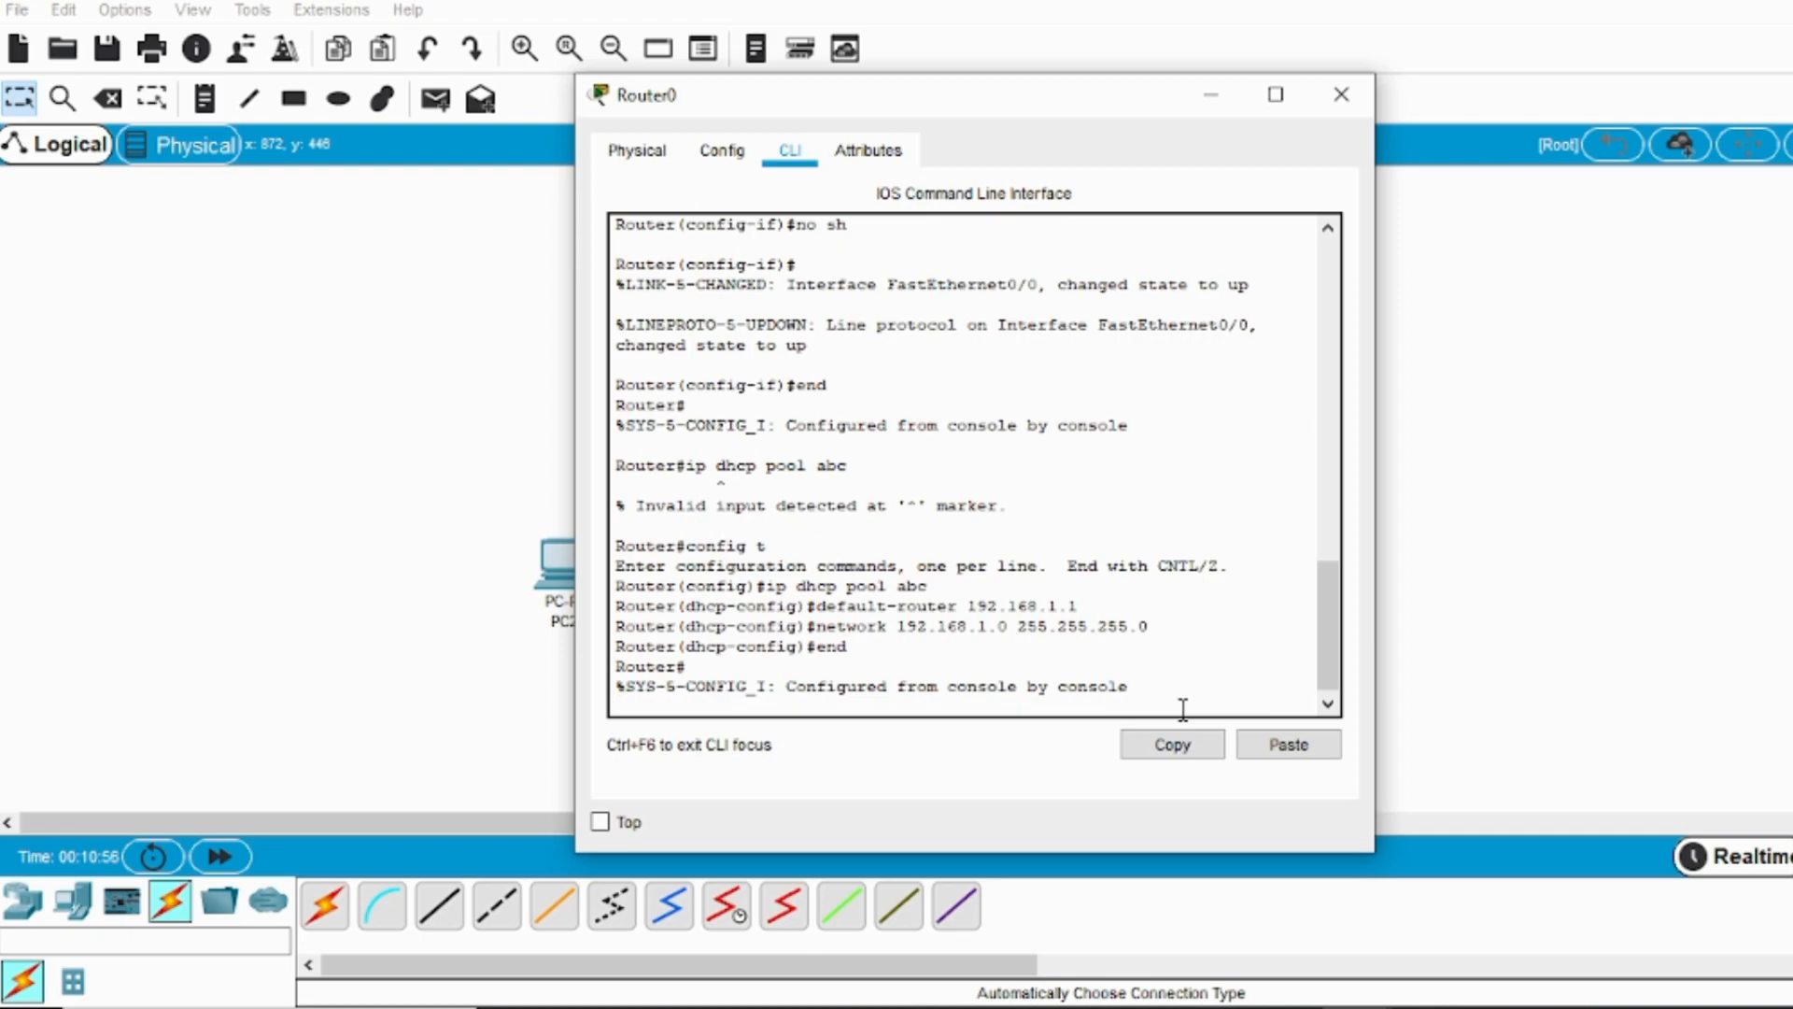
left_click(1341, 94)
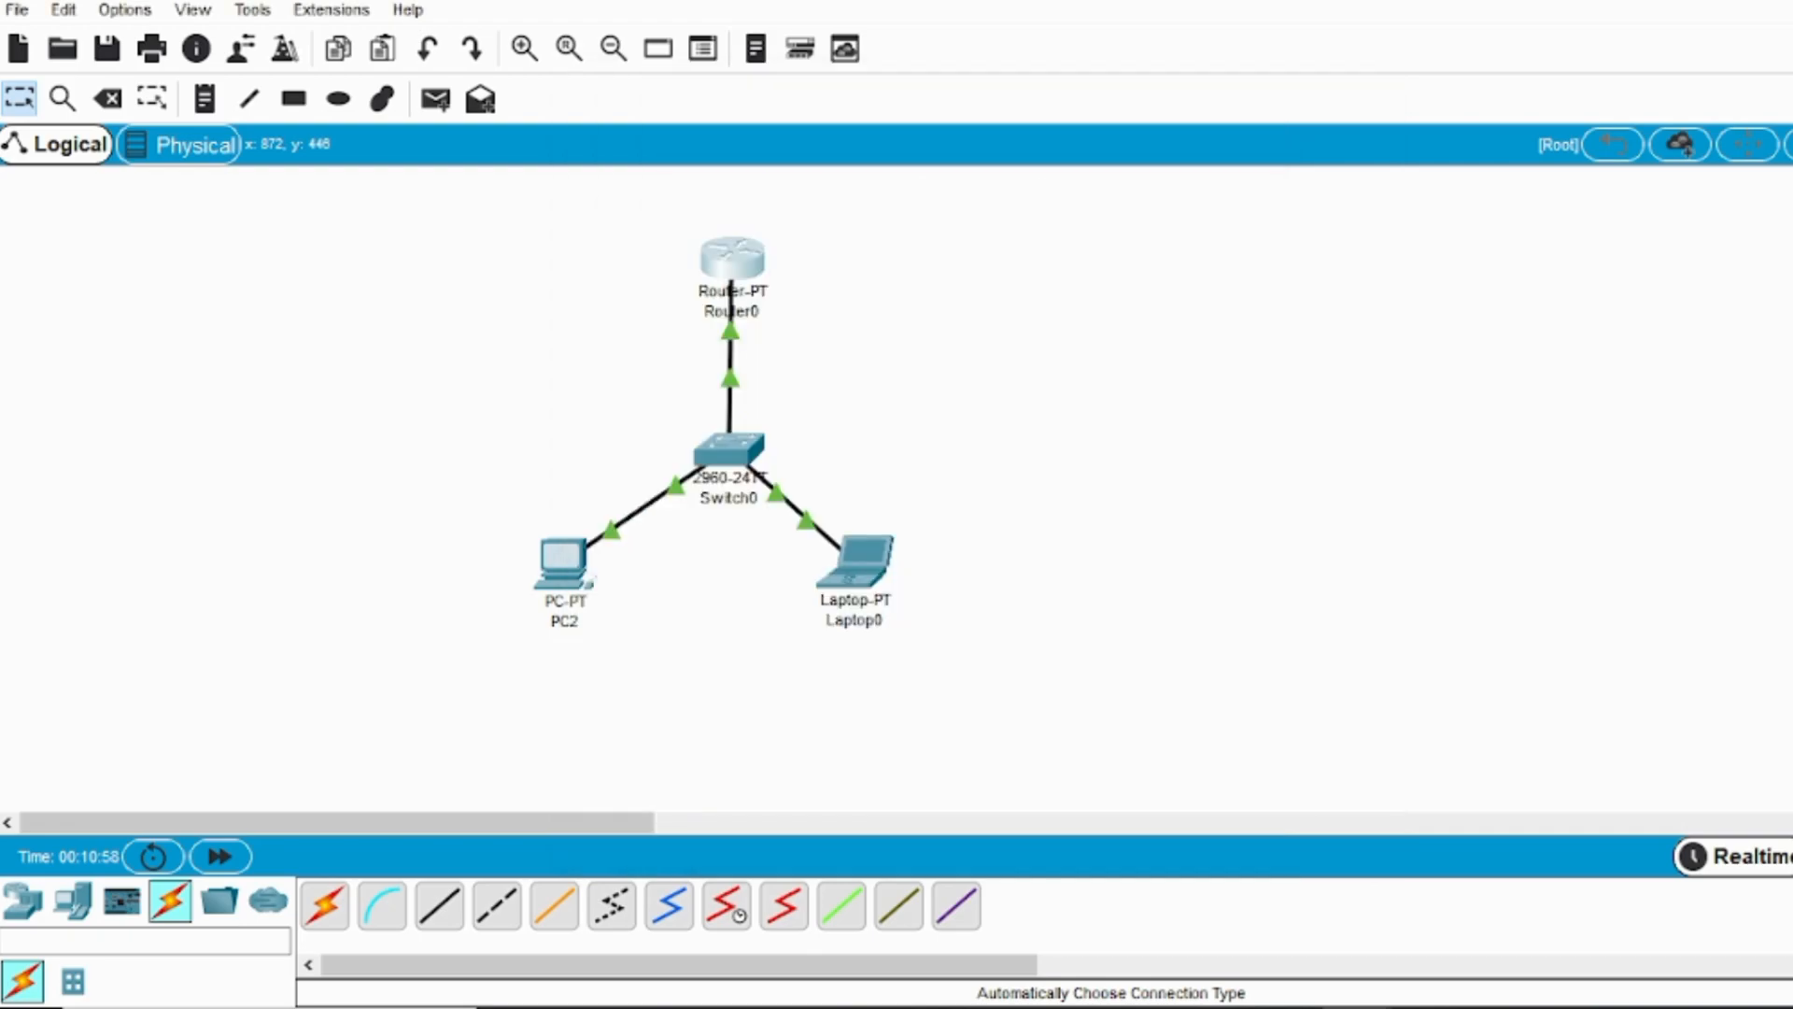
Switch the IP configuration of PC2 from static to DHCP and close its window.
left_click(542, 574)
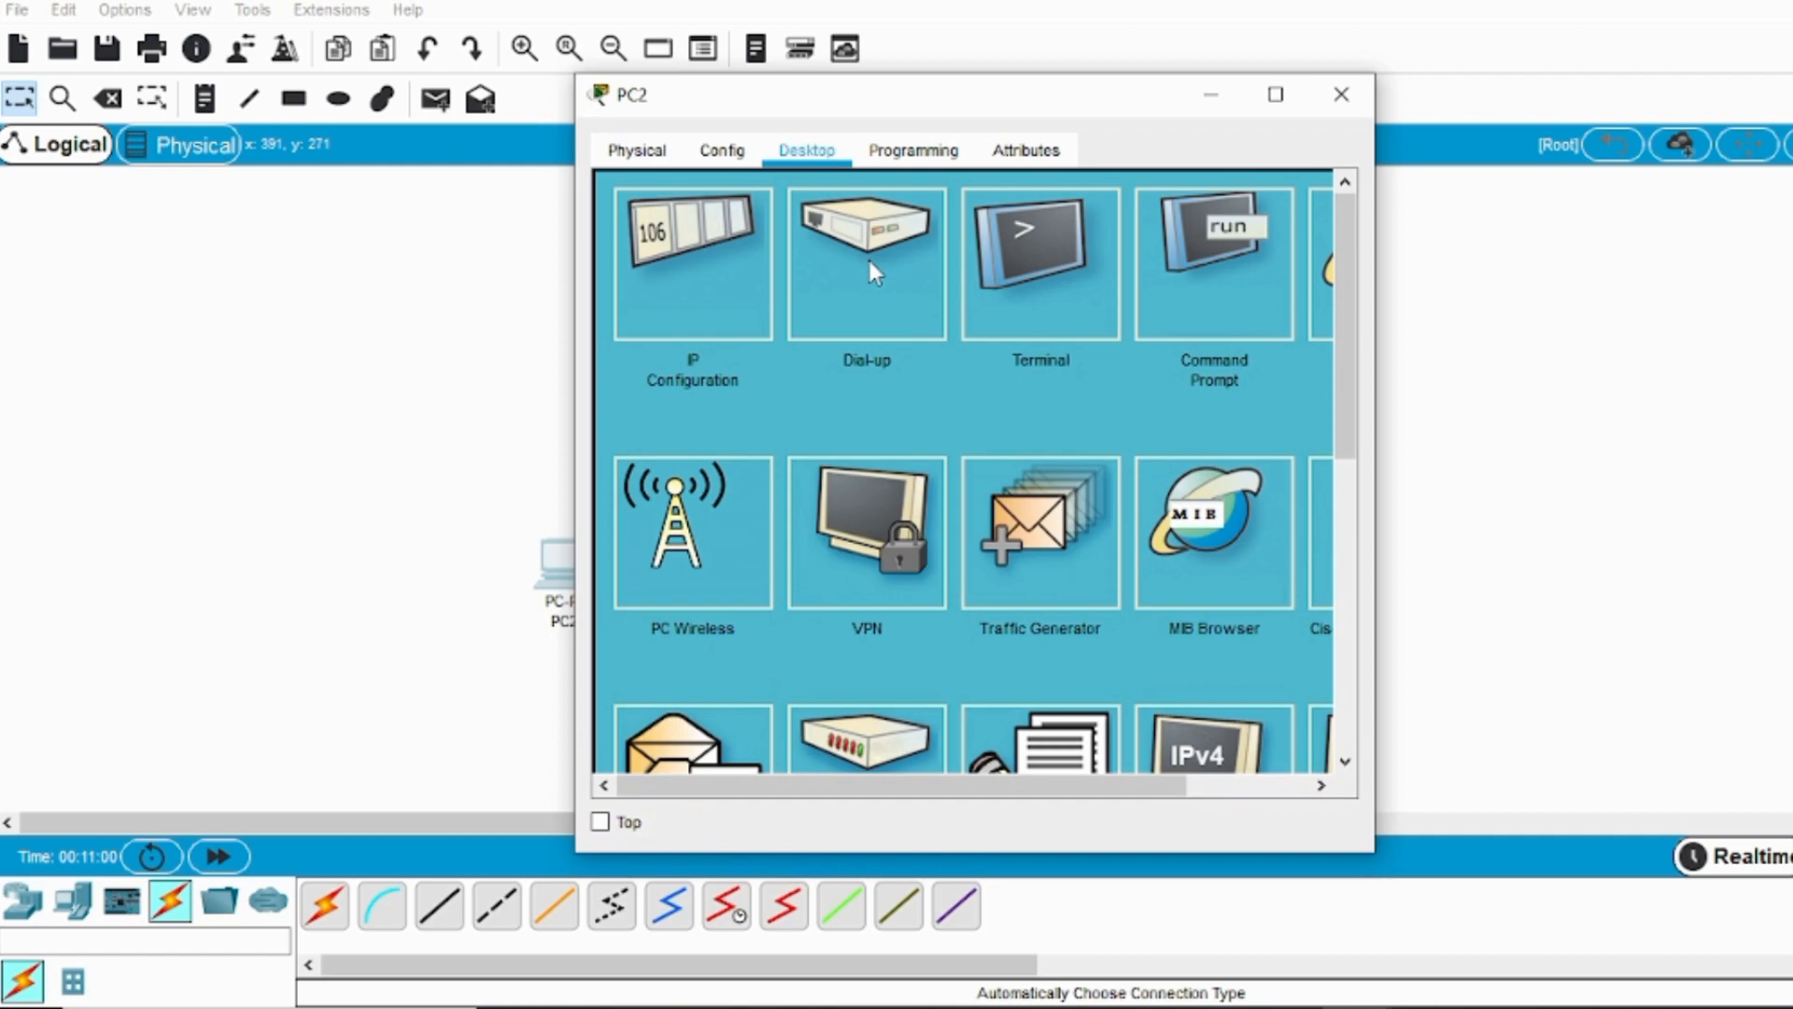
left_click(706, 275)
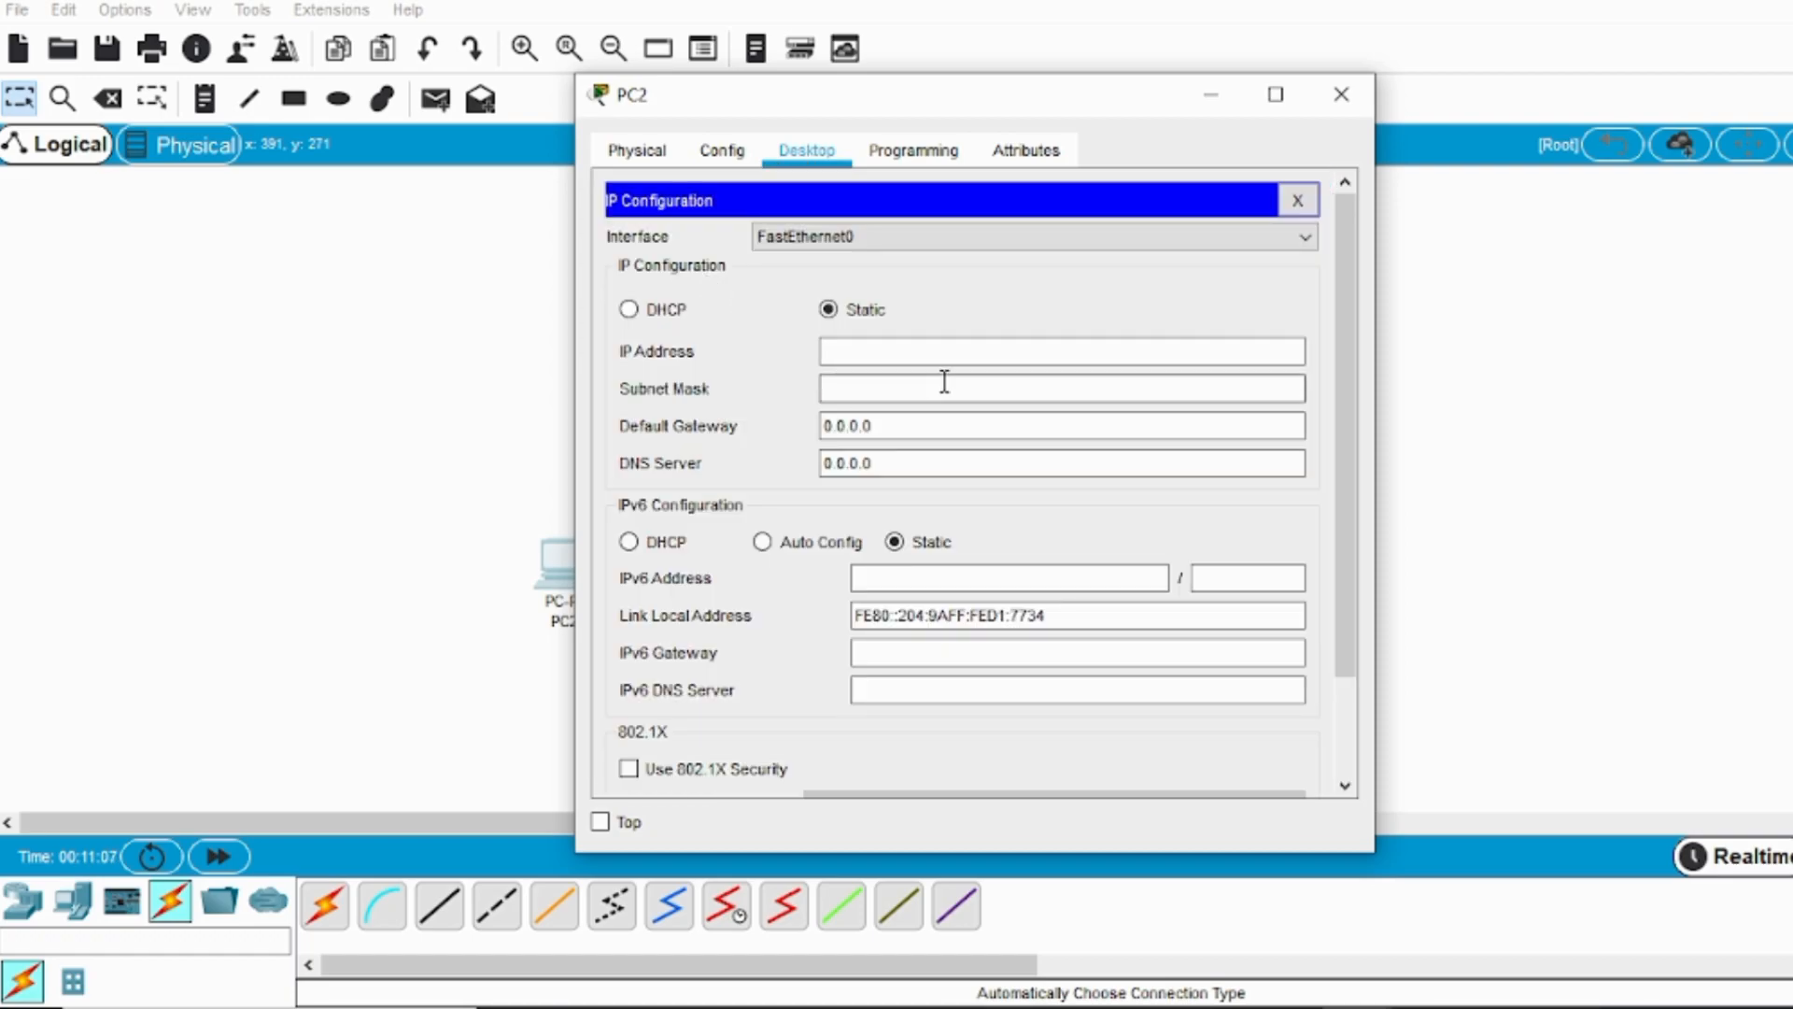
left_click(665, 310)
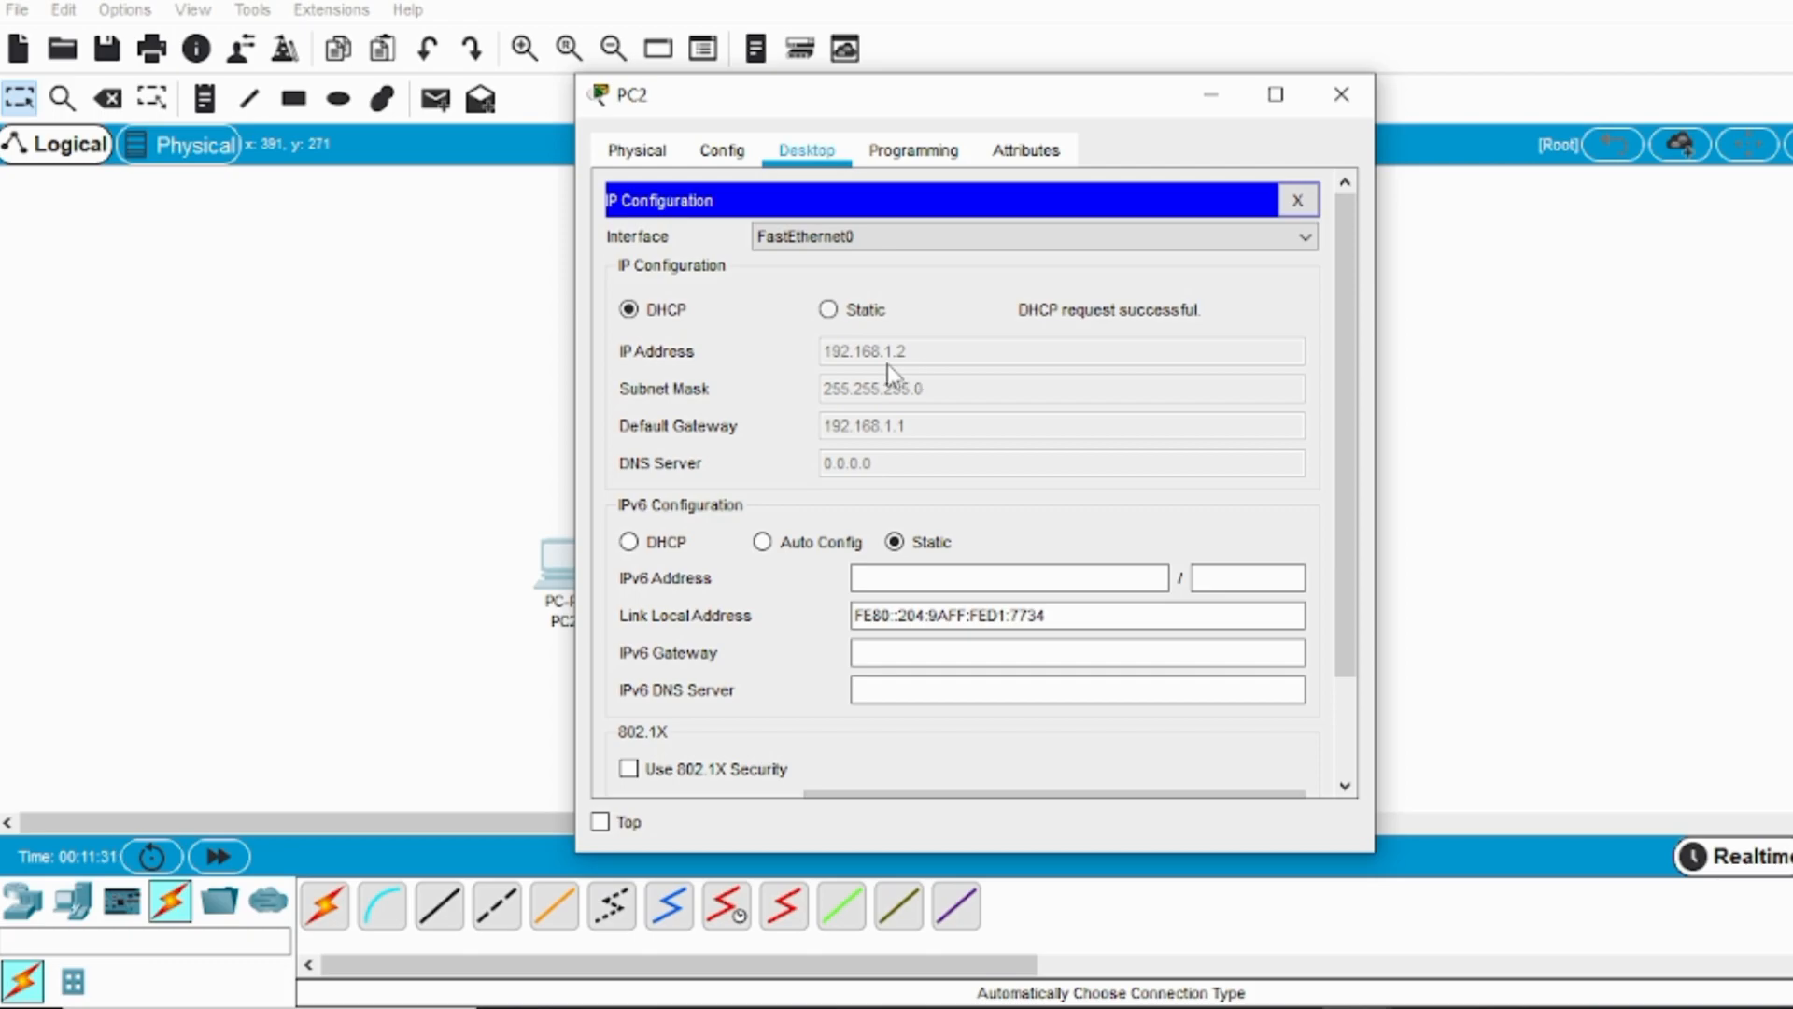
left_click(1341, 94)
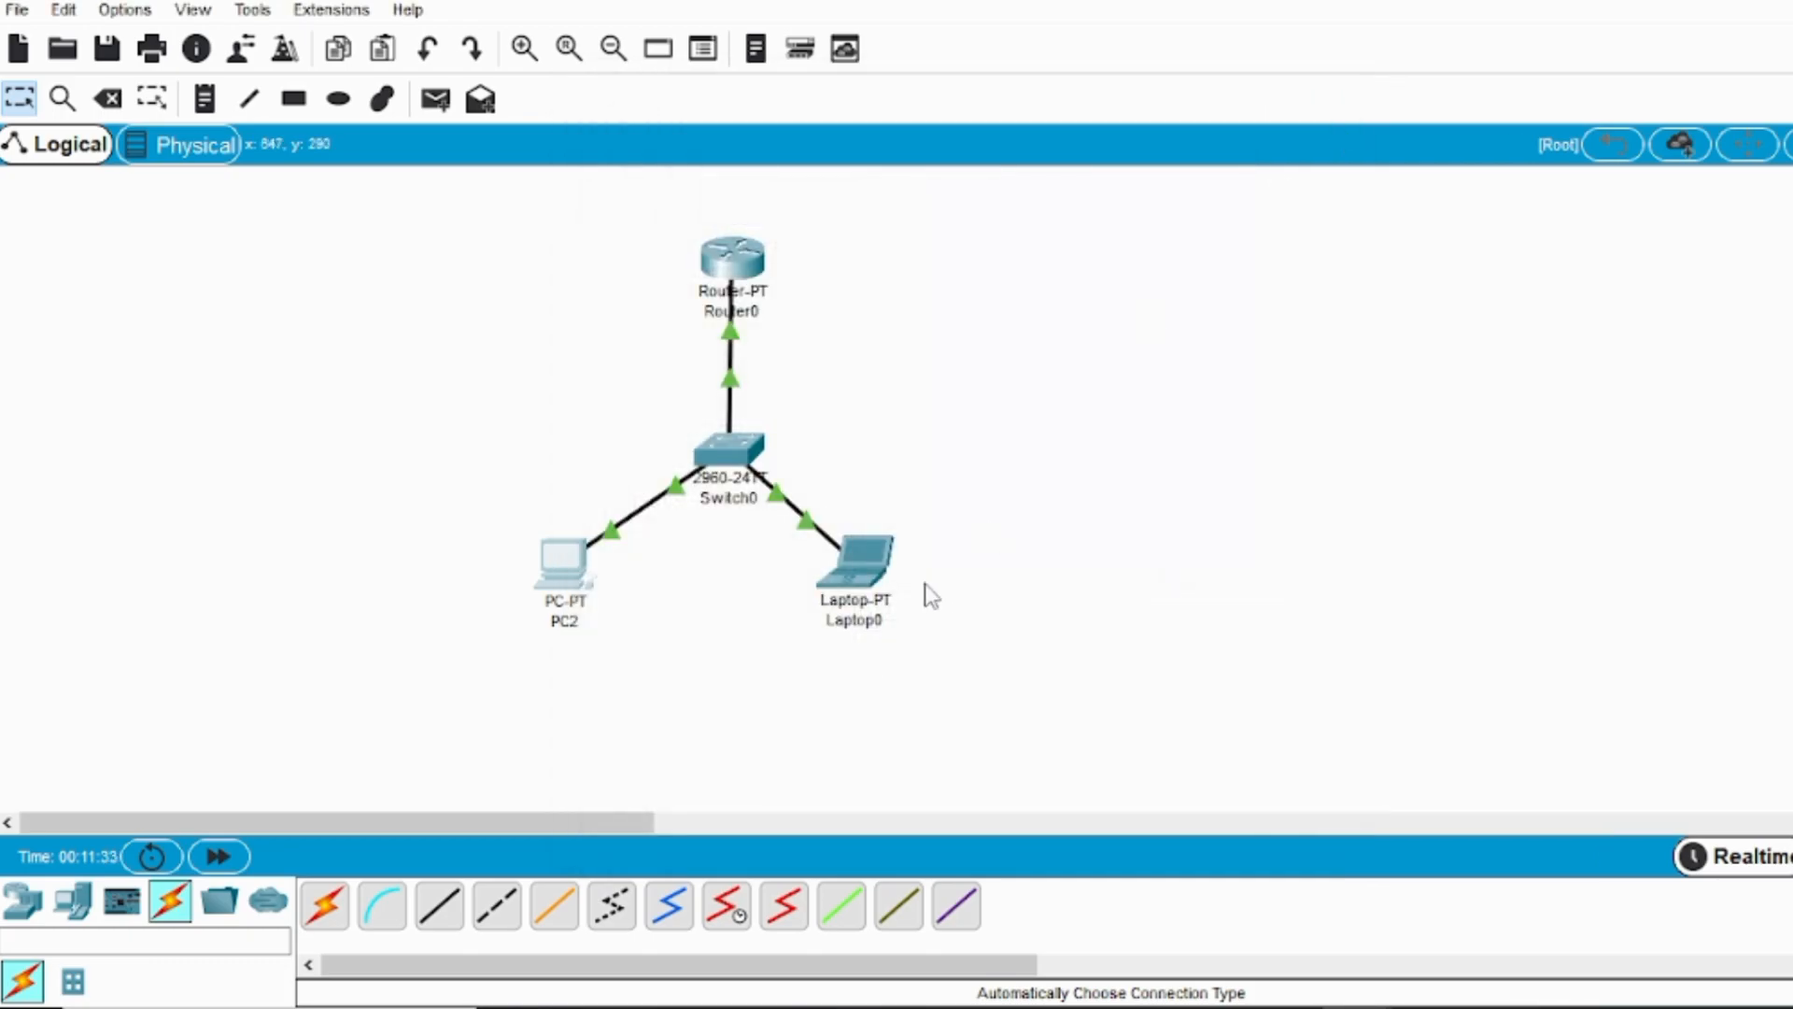
Switch the IP configuration of Laptop0 from static to DHCP and close its window.
left_click(861, 548)
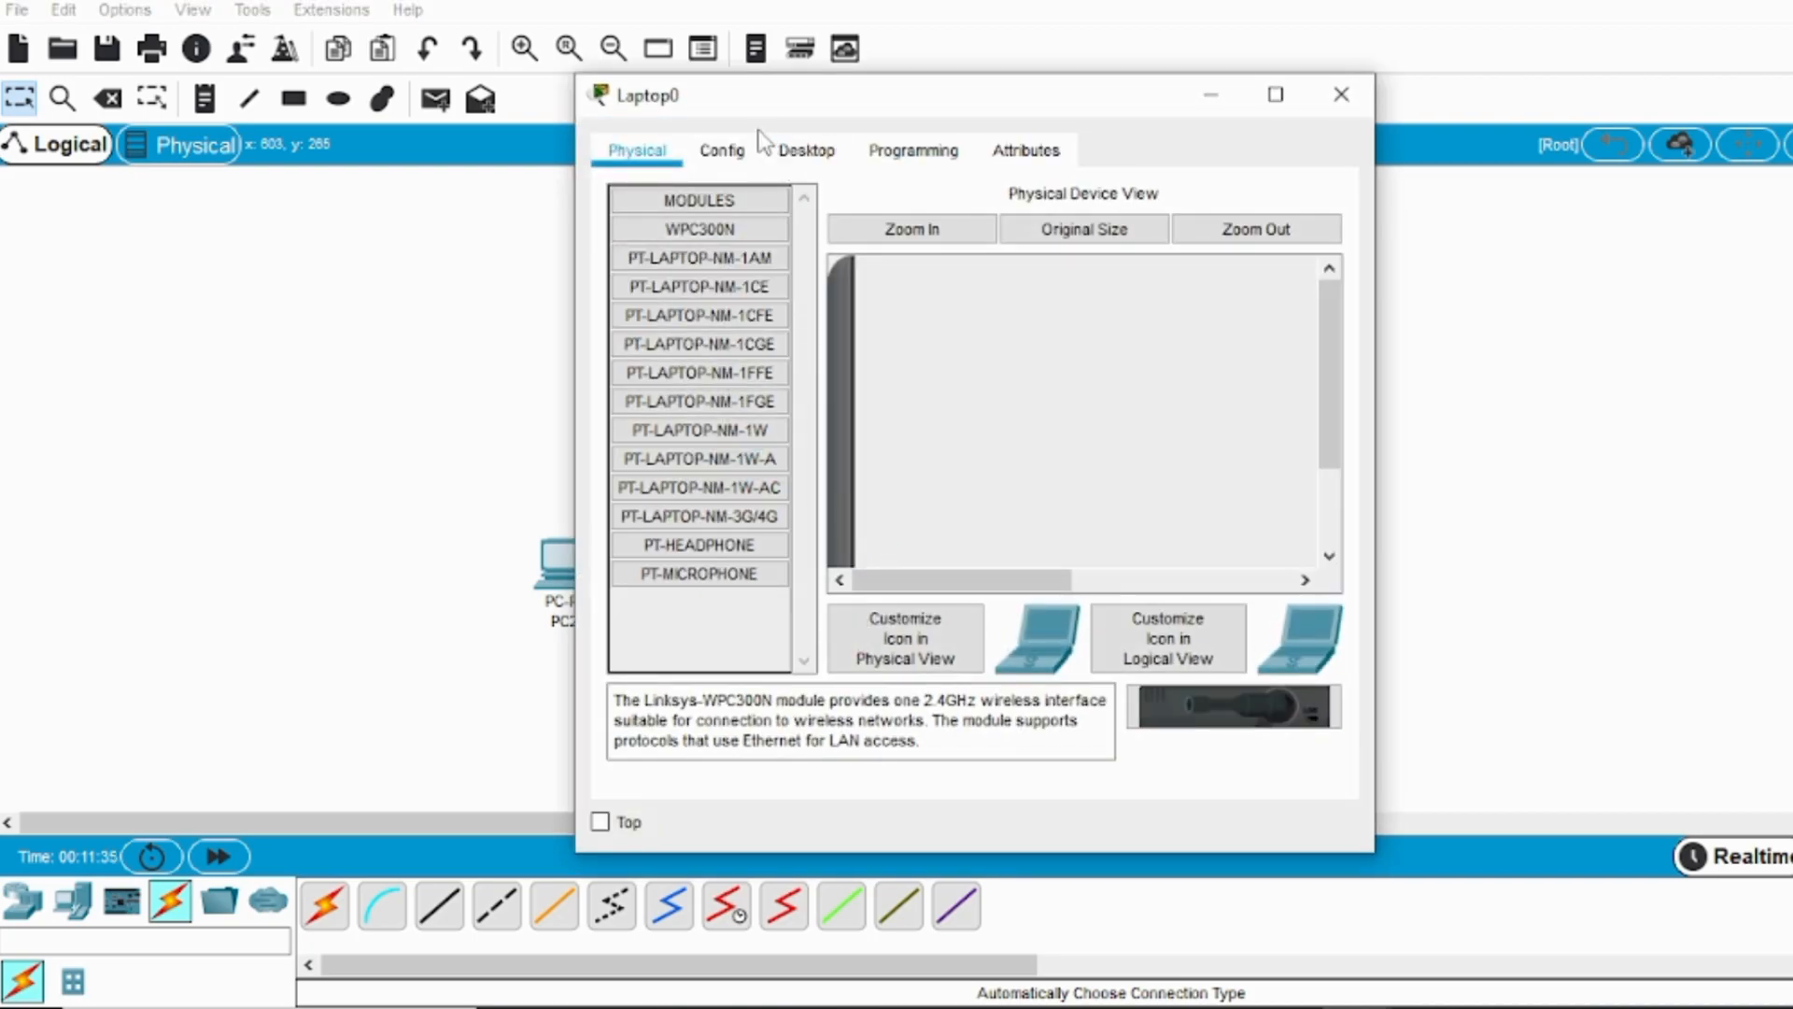
left_click(838, 157)
left_click(697, 293)
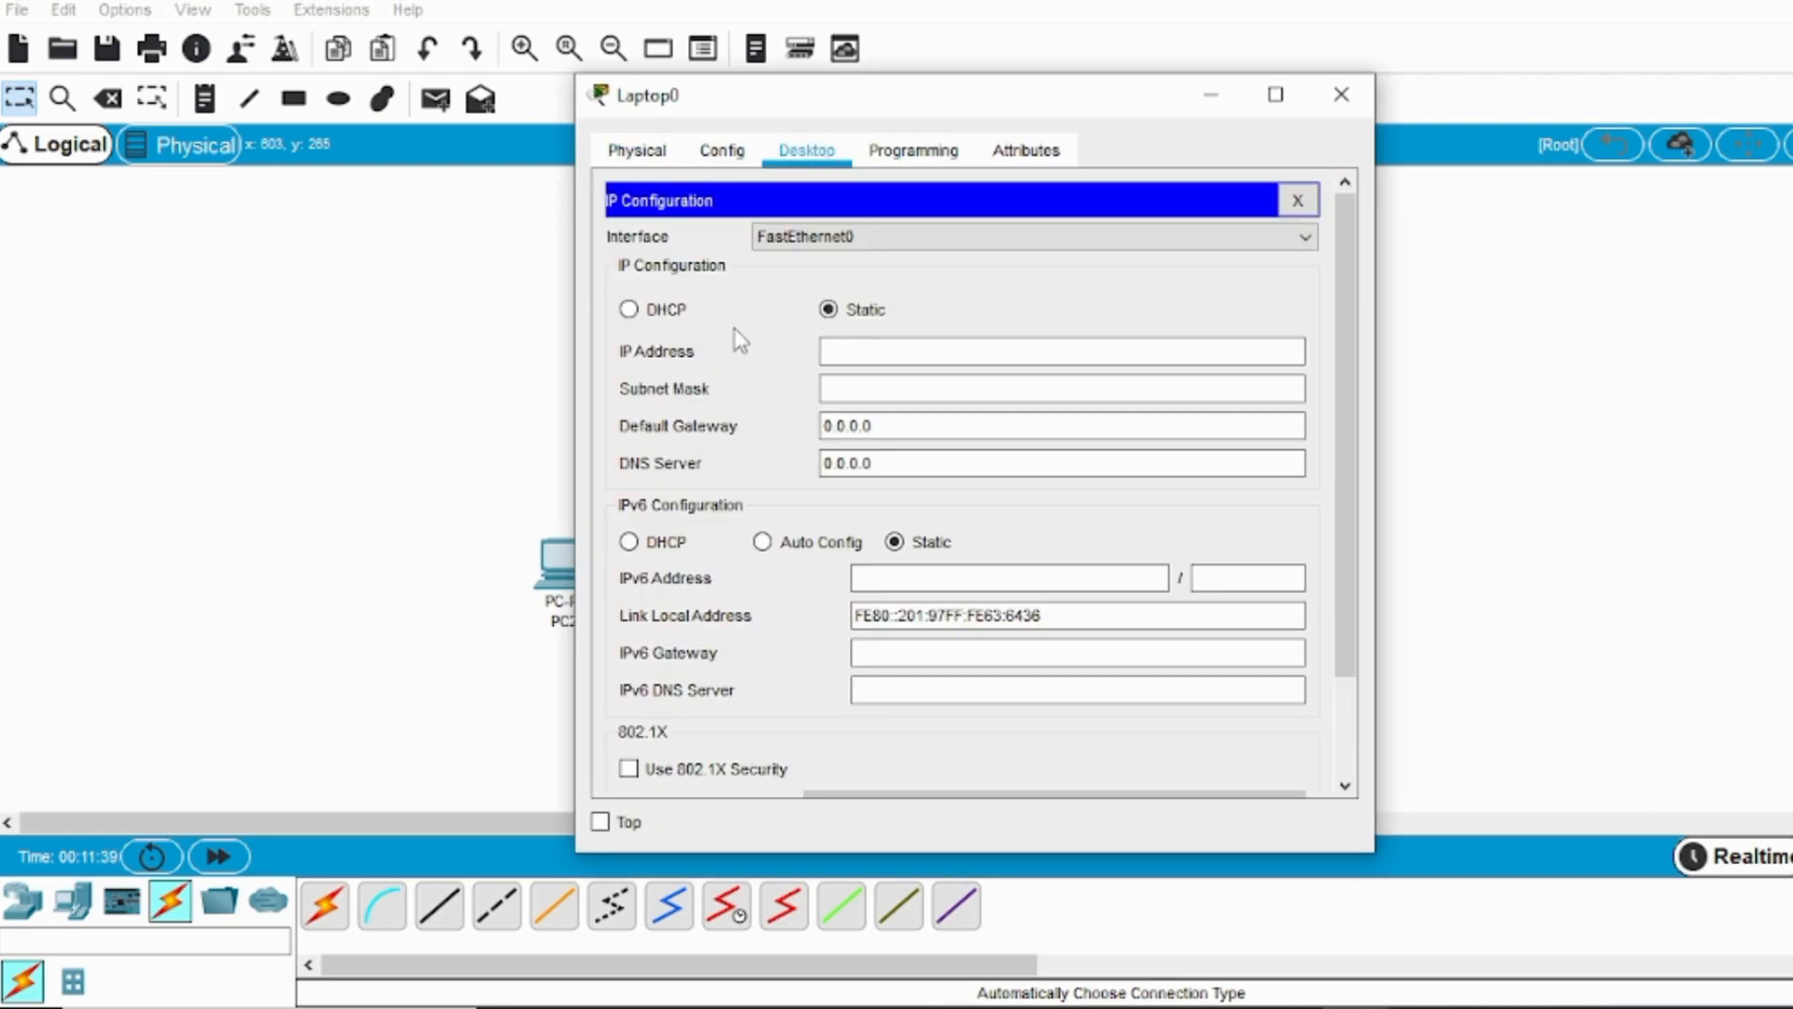
left_click(661, 317)
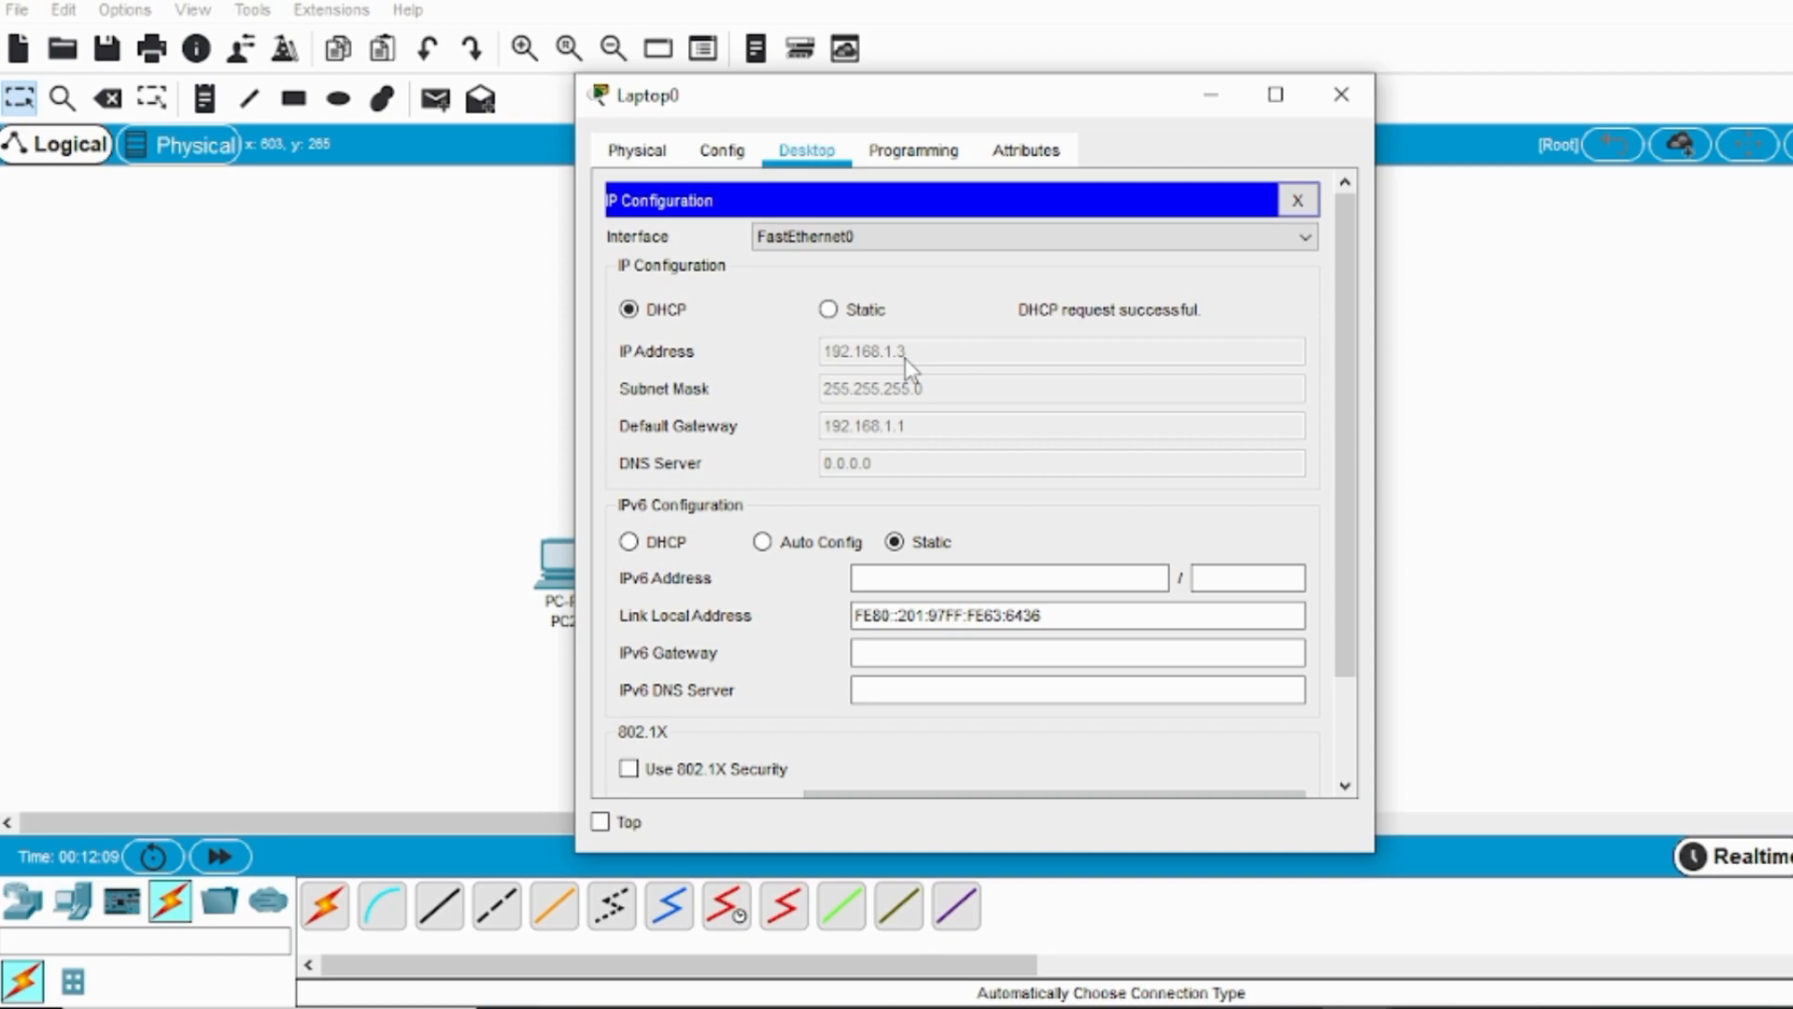
left_click(1352, 97)
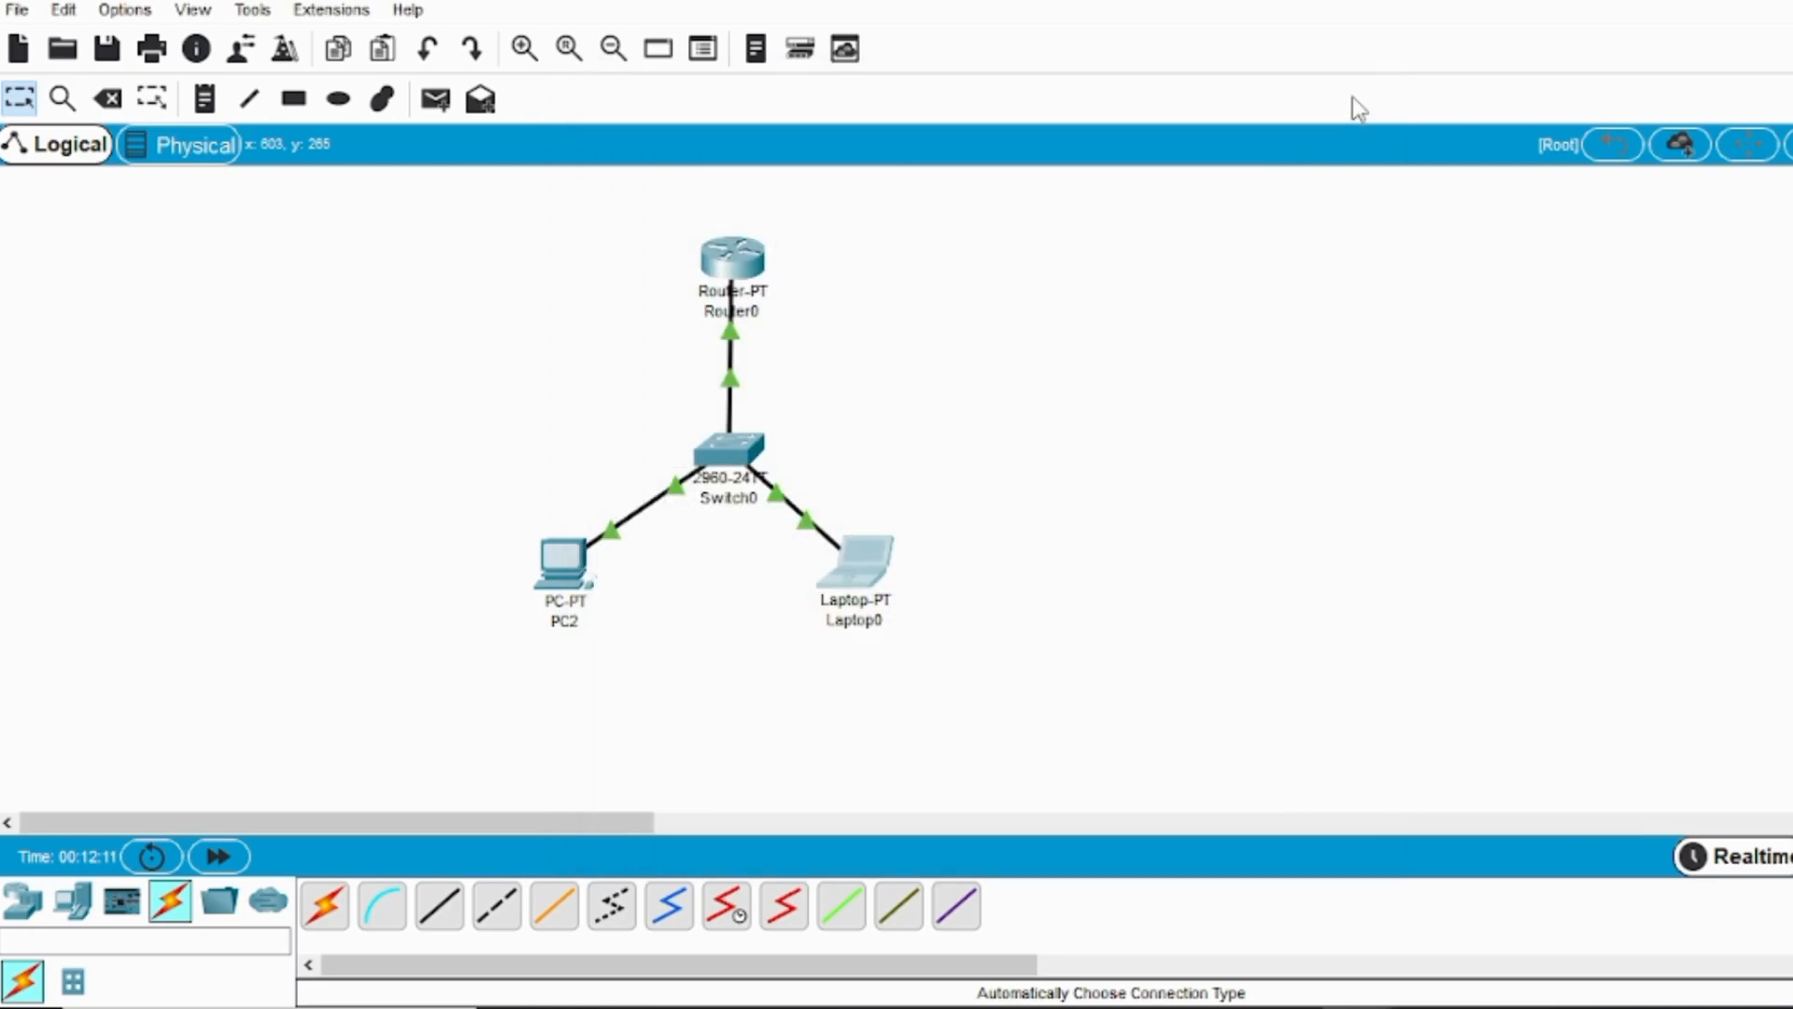
Test connectivity to the laptop from PC2's command prompt with "ping 192.168.1.3", and close the PC2 window.
mouse_move(588, 563)
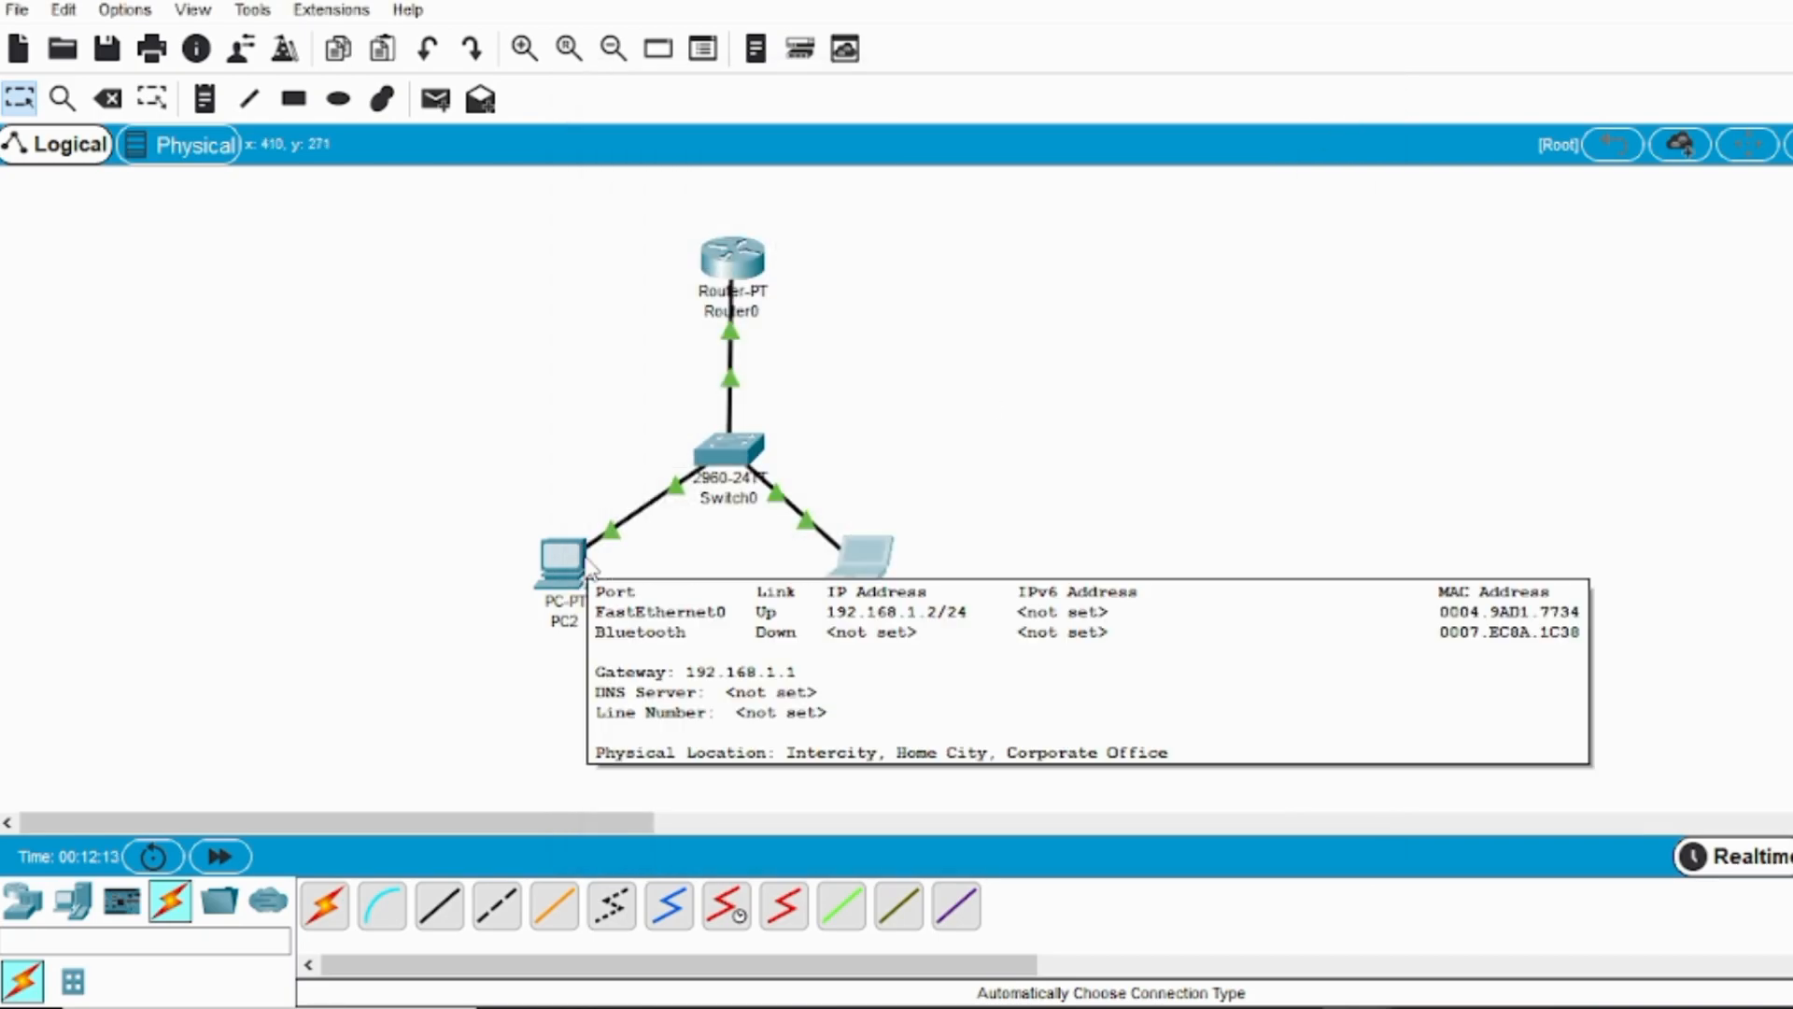
left_click(580, 564)
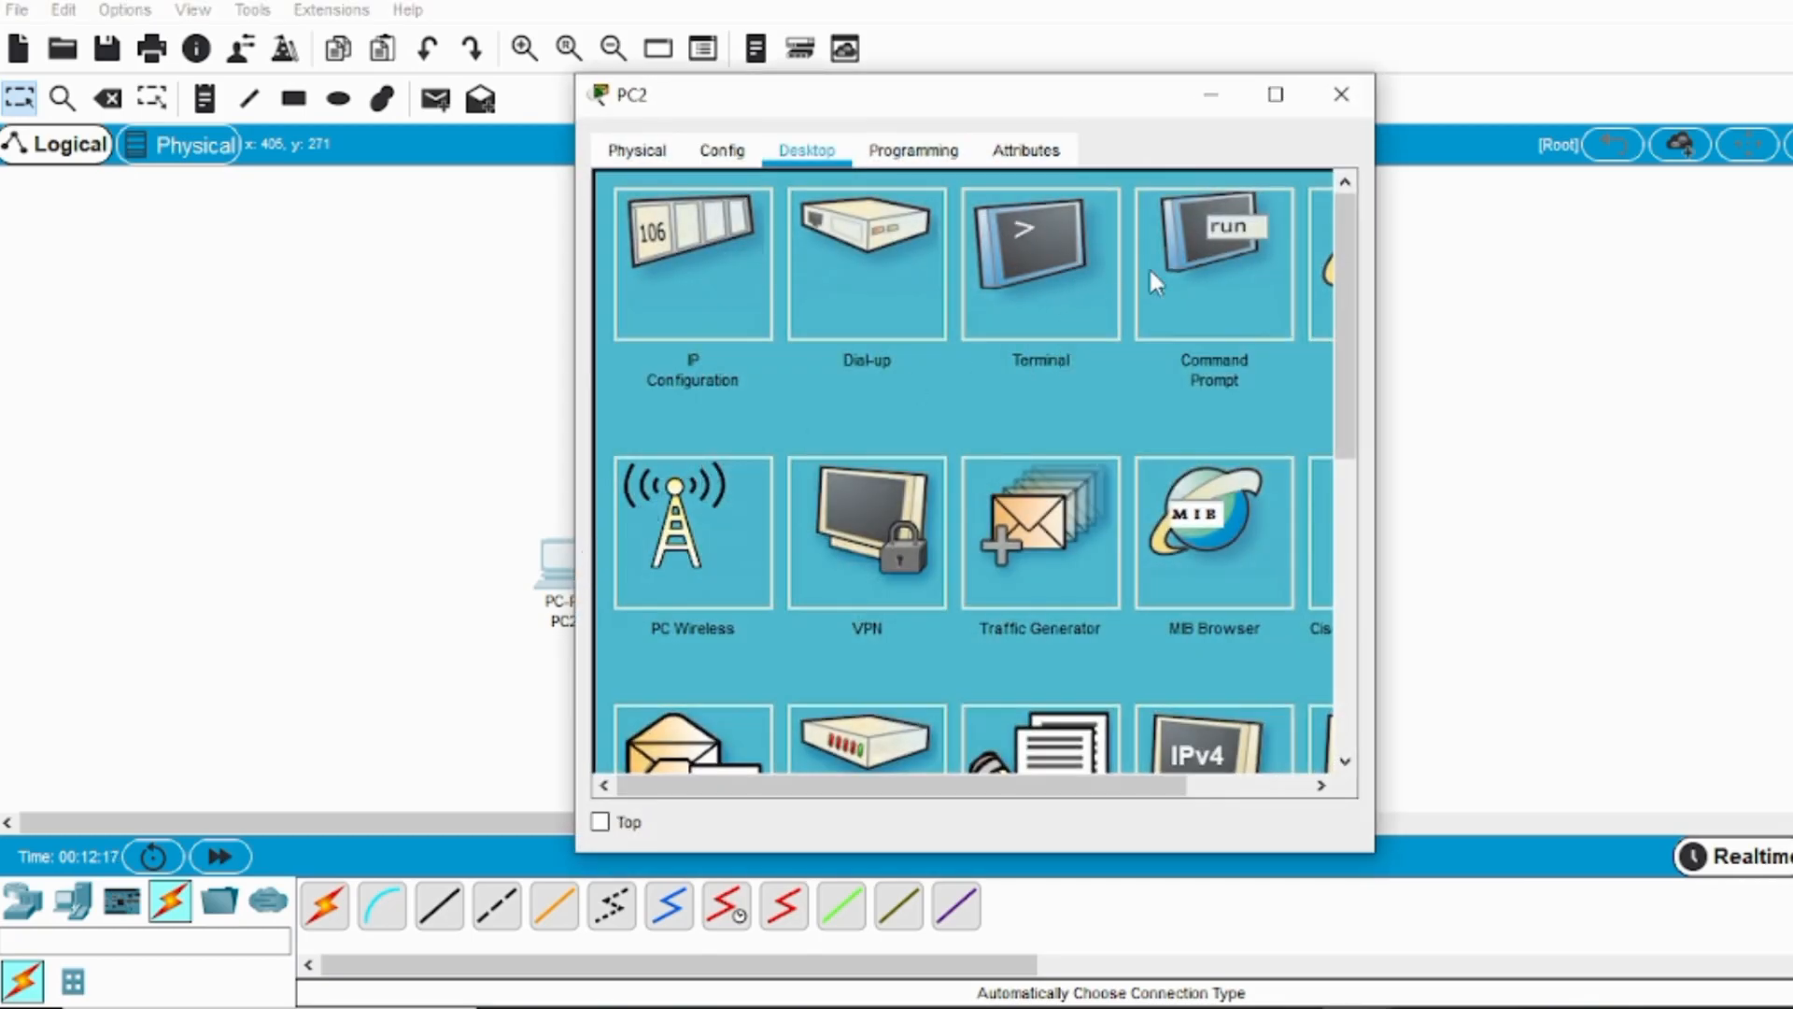
left_click(1200, 281)
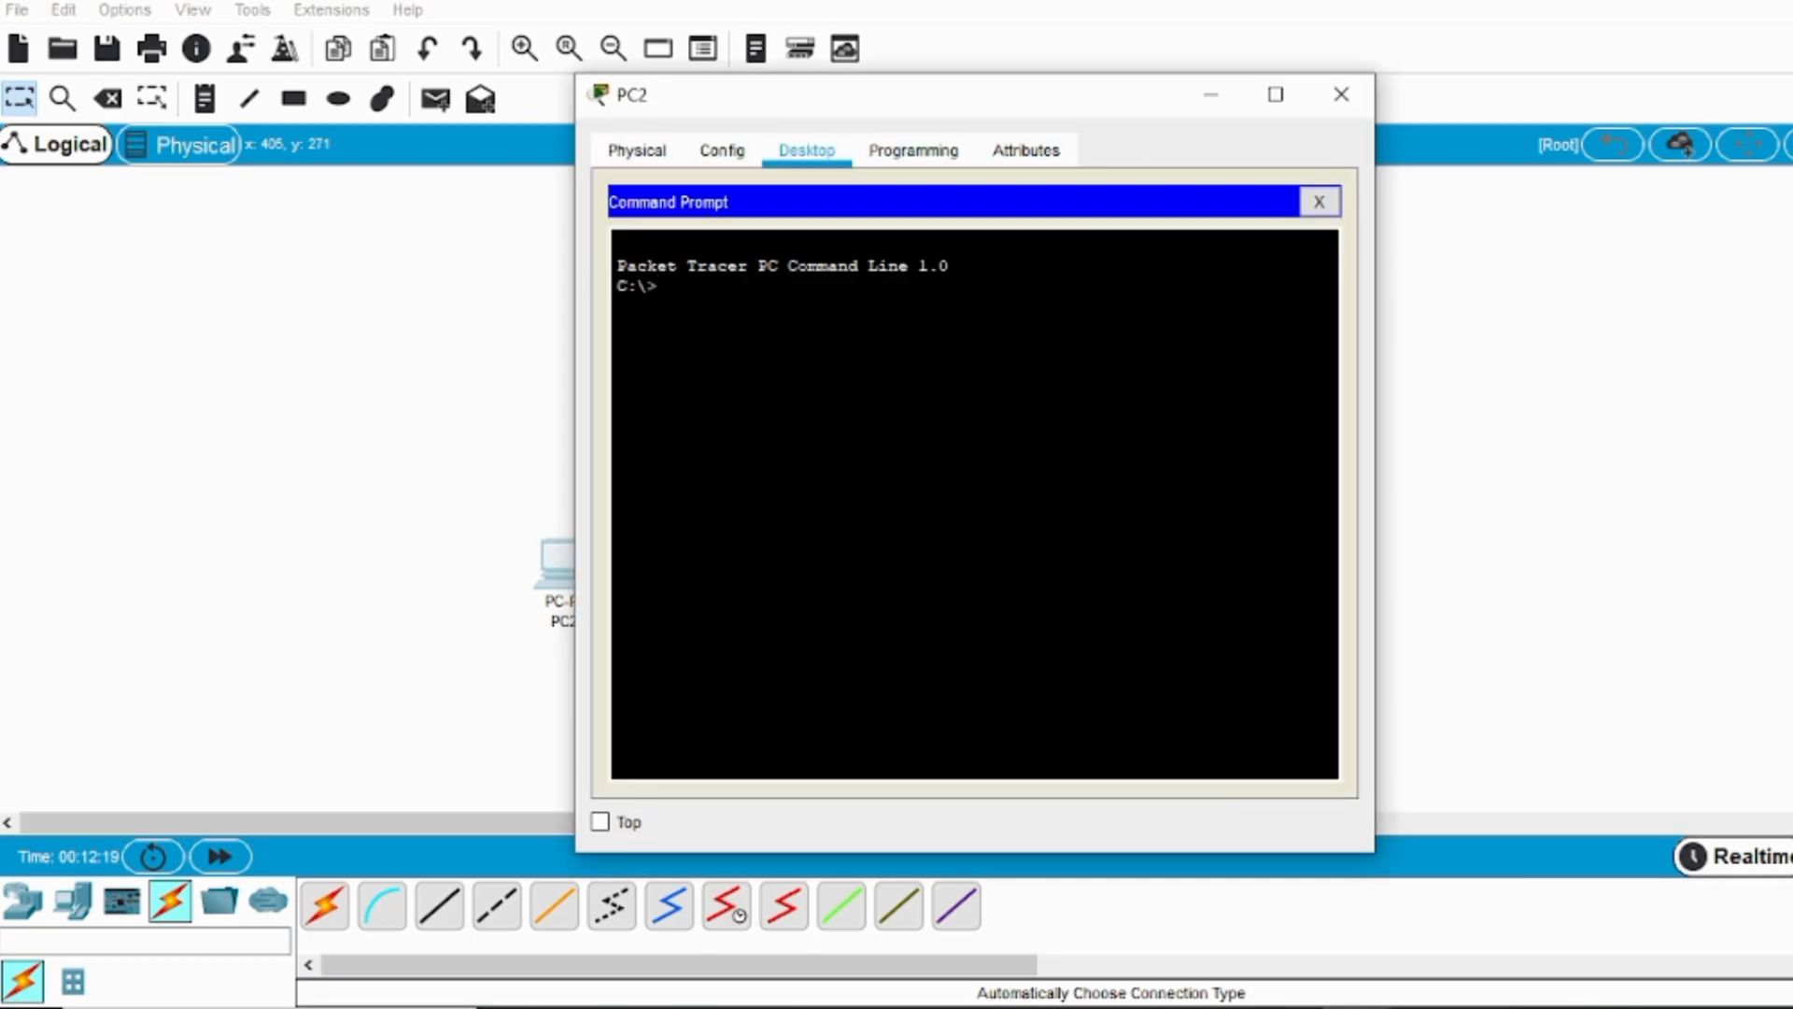
type("ping 19")
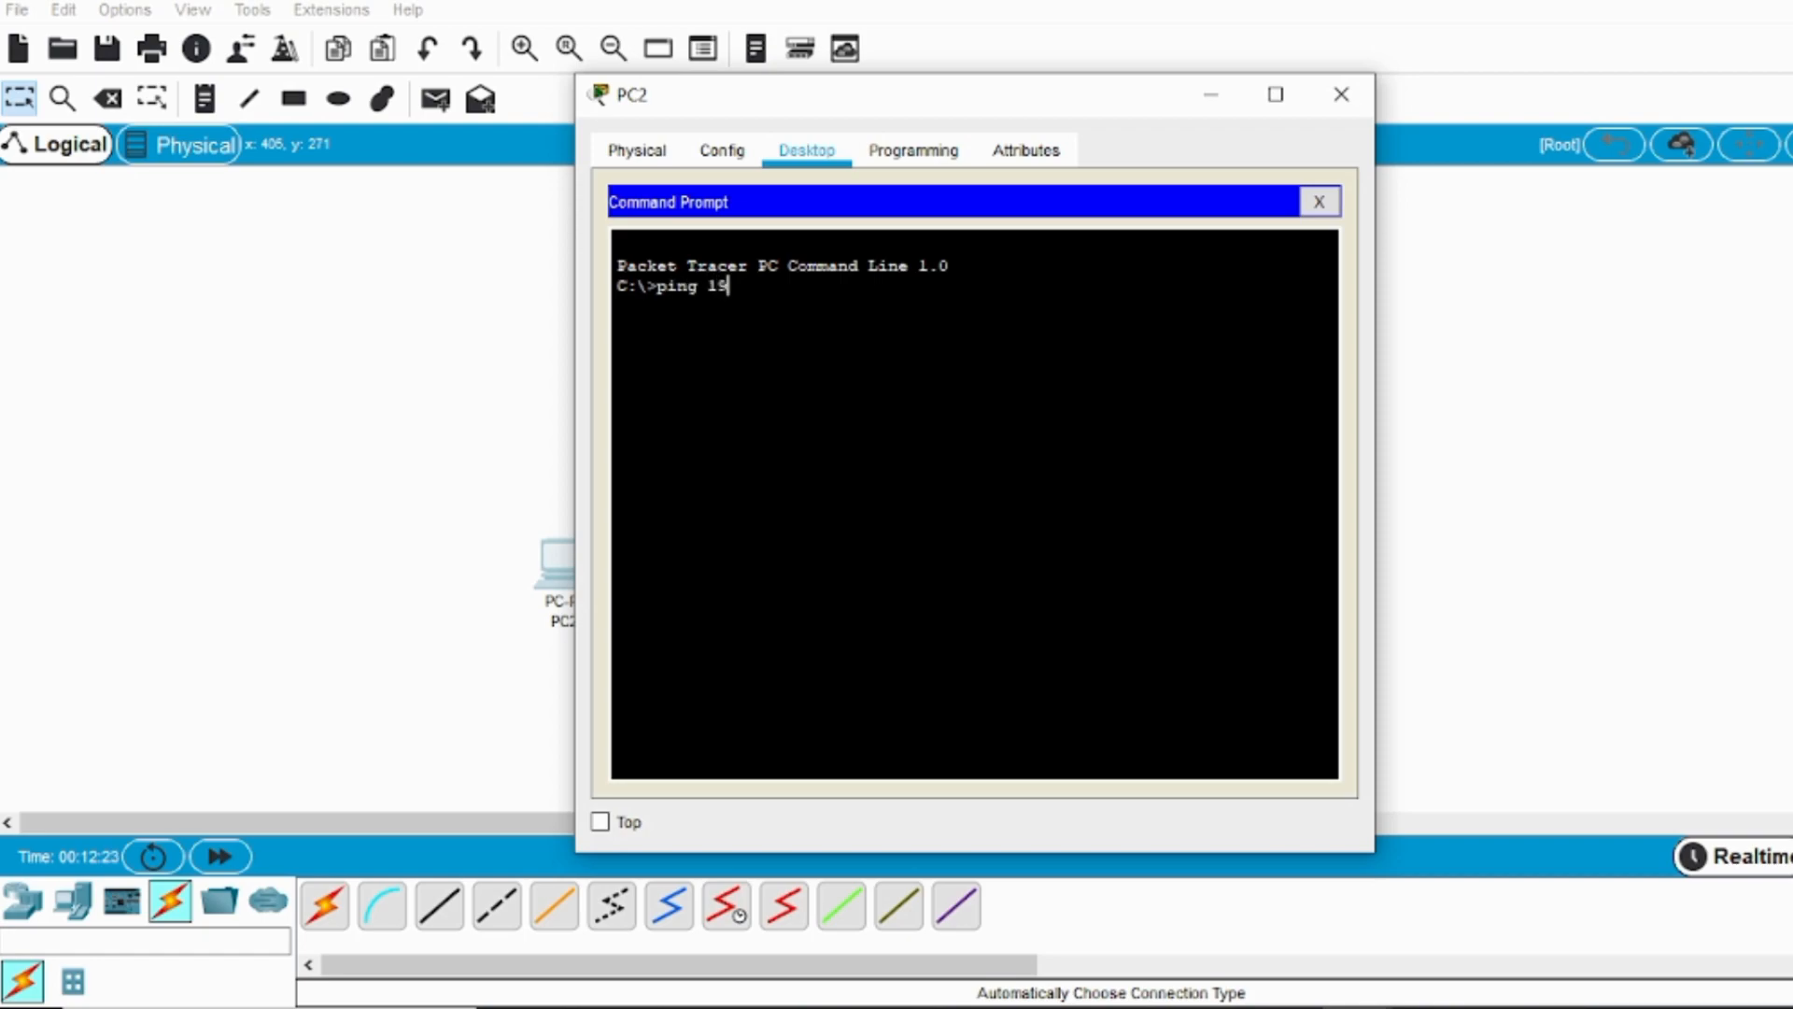
type("2.1")
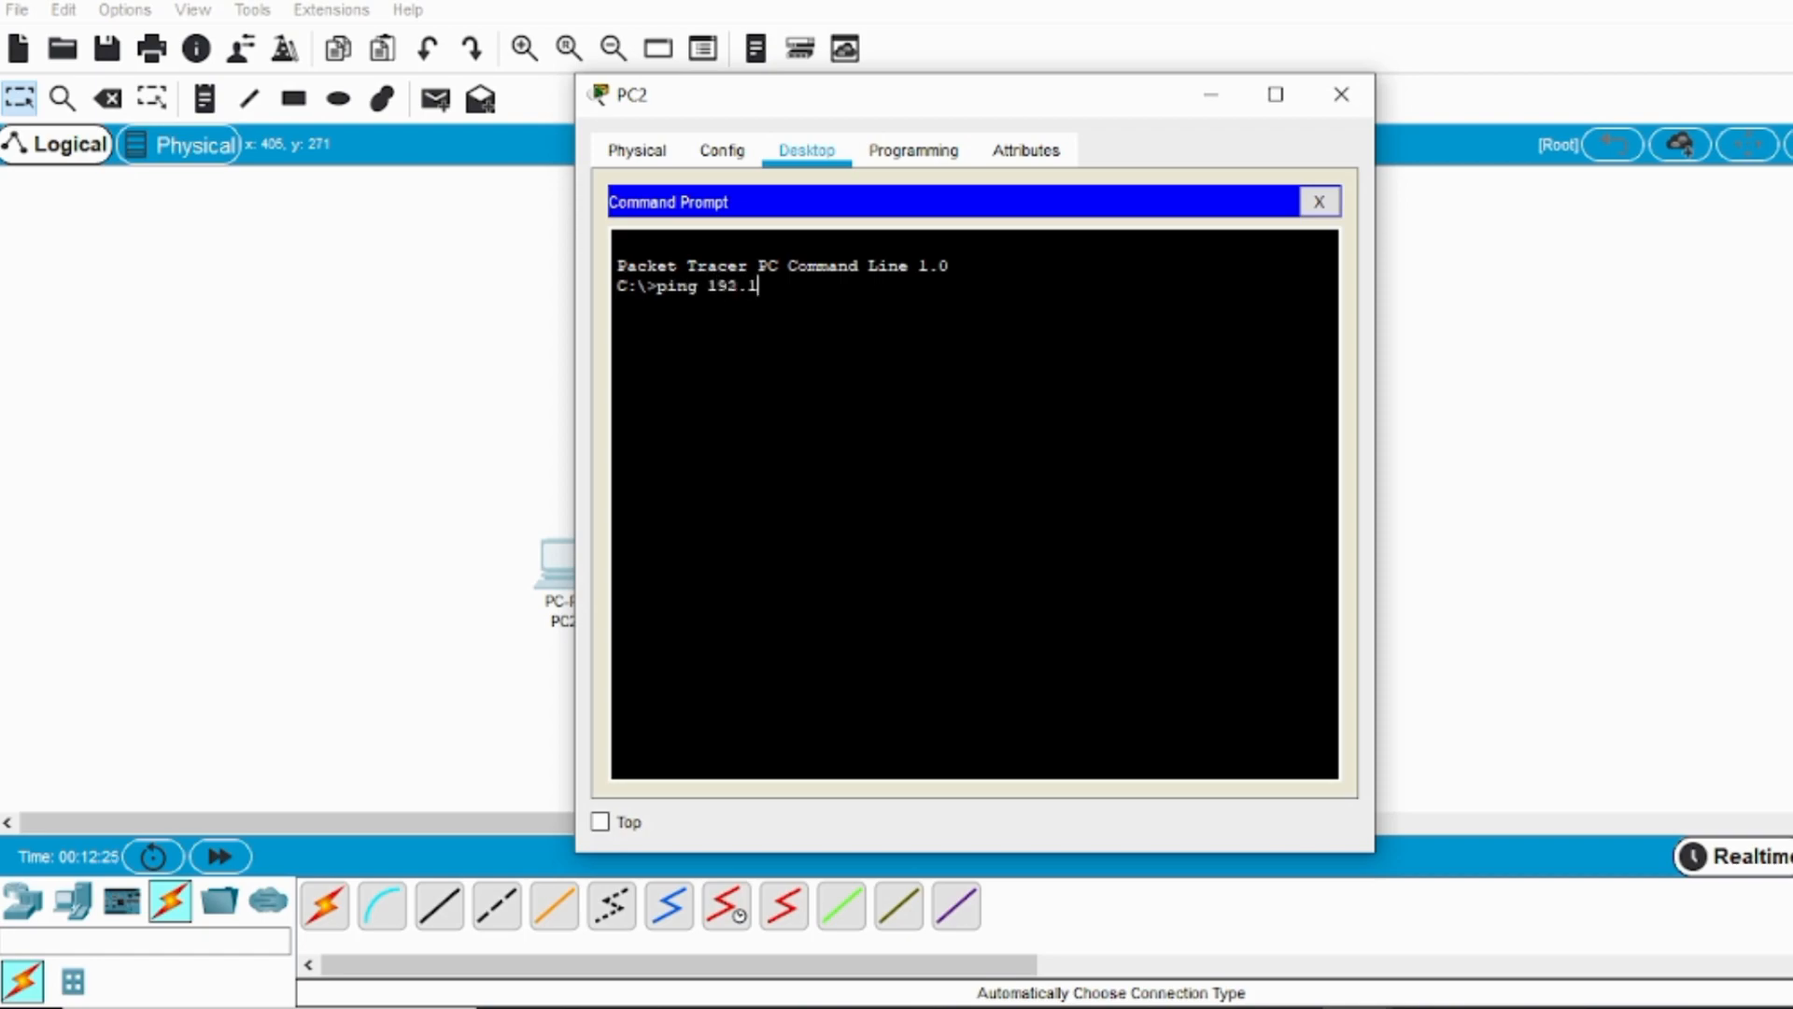
type("68.1.3")
key("Return")
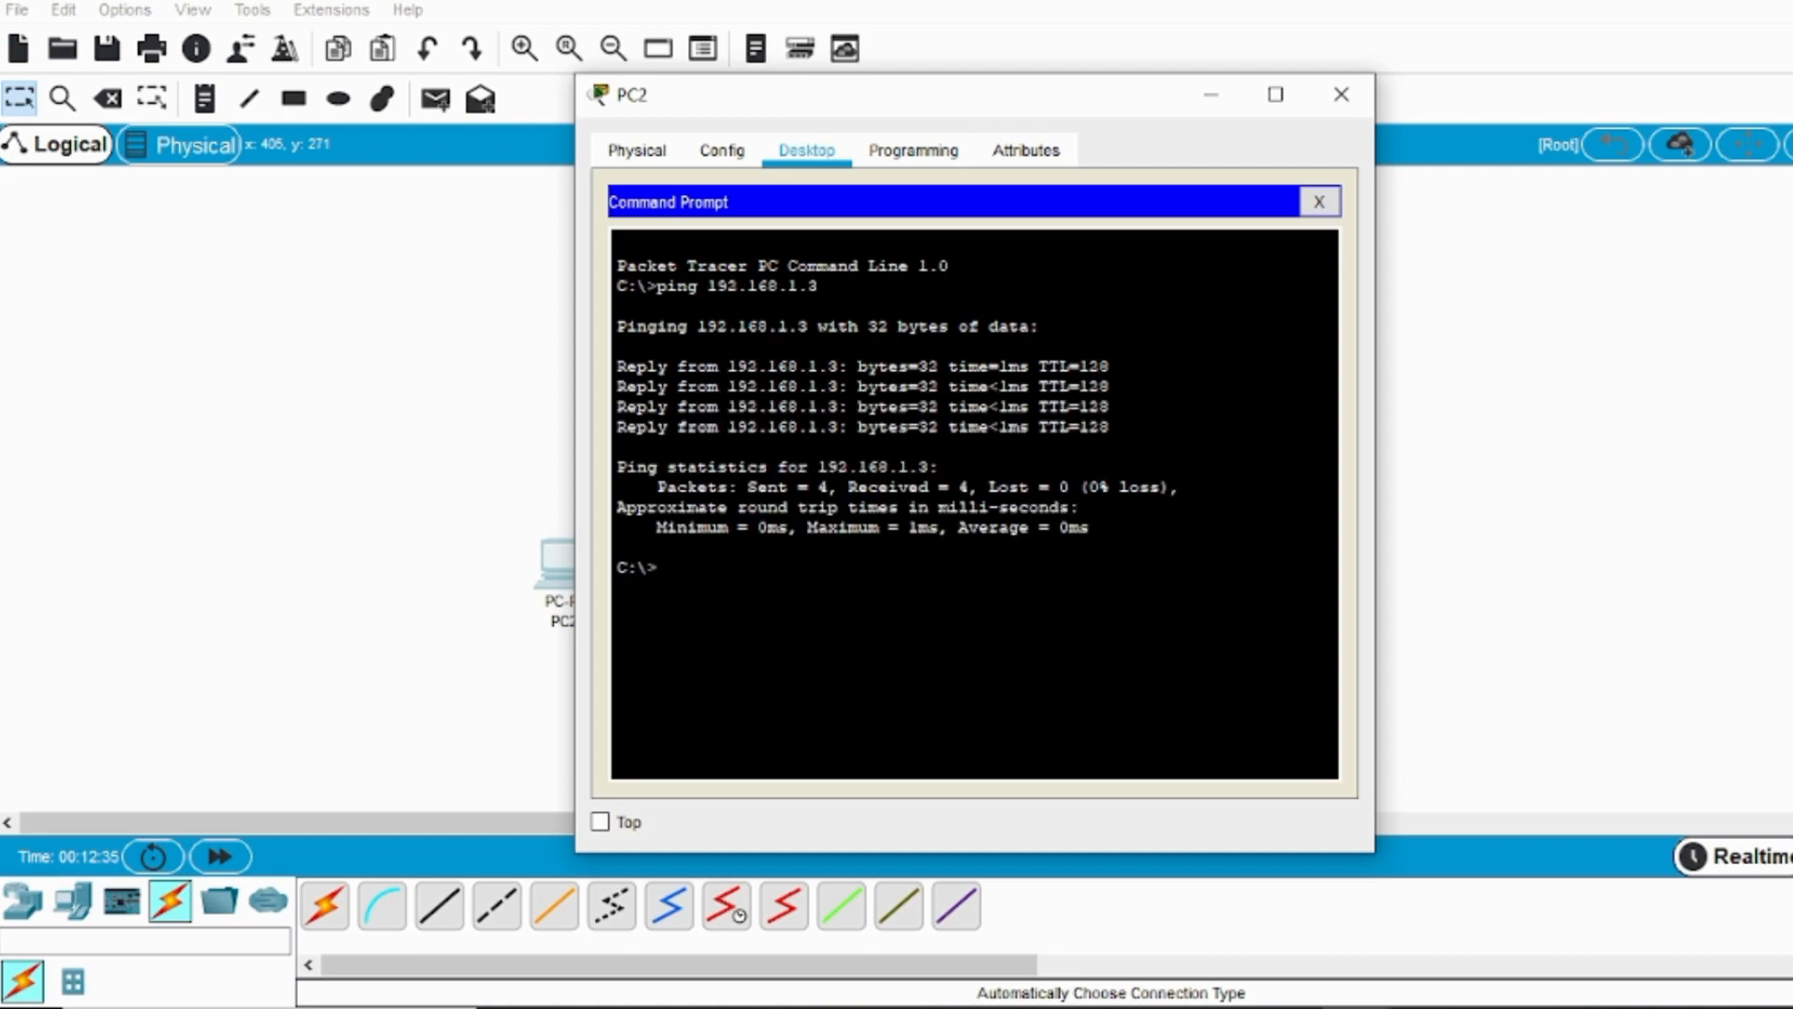
left_click(1337, 107)
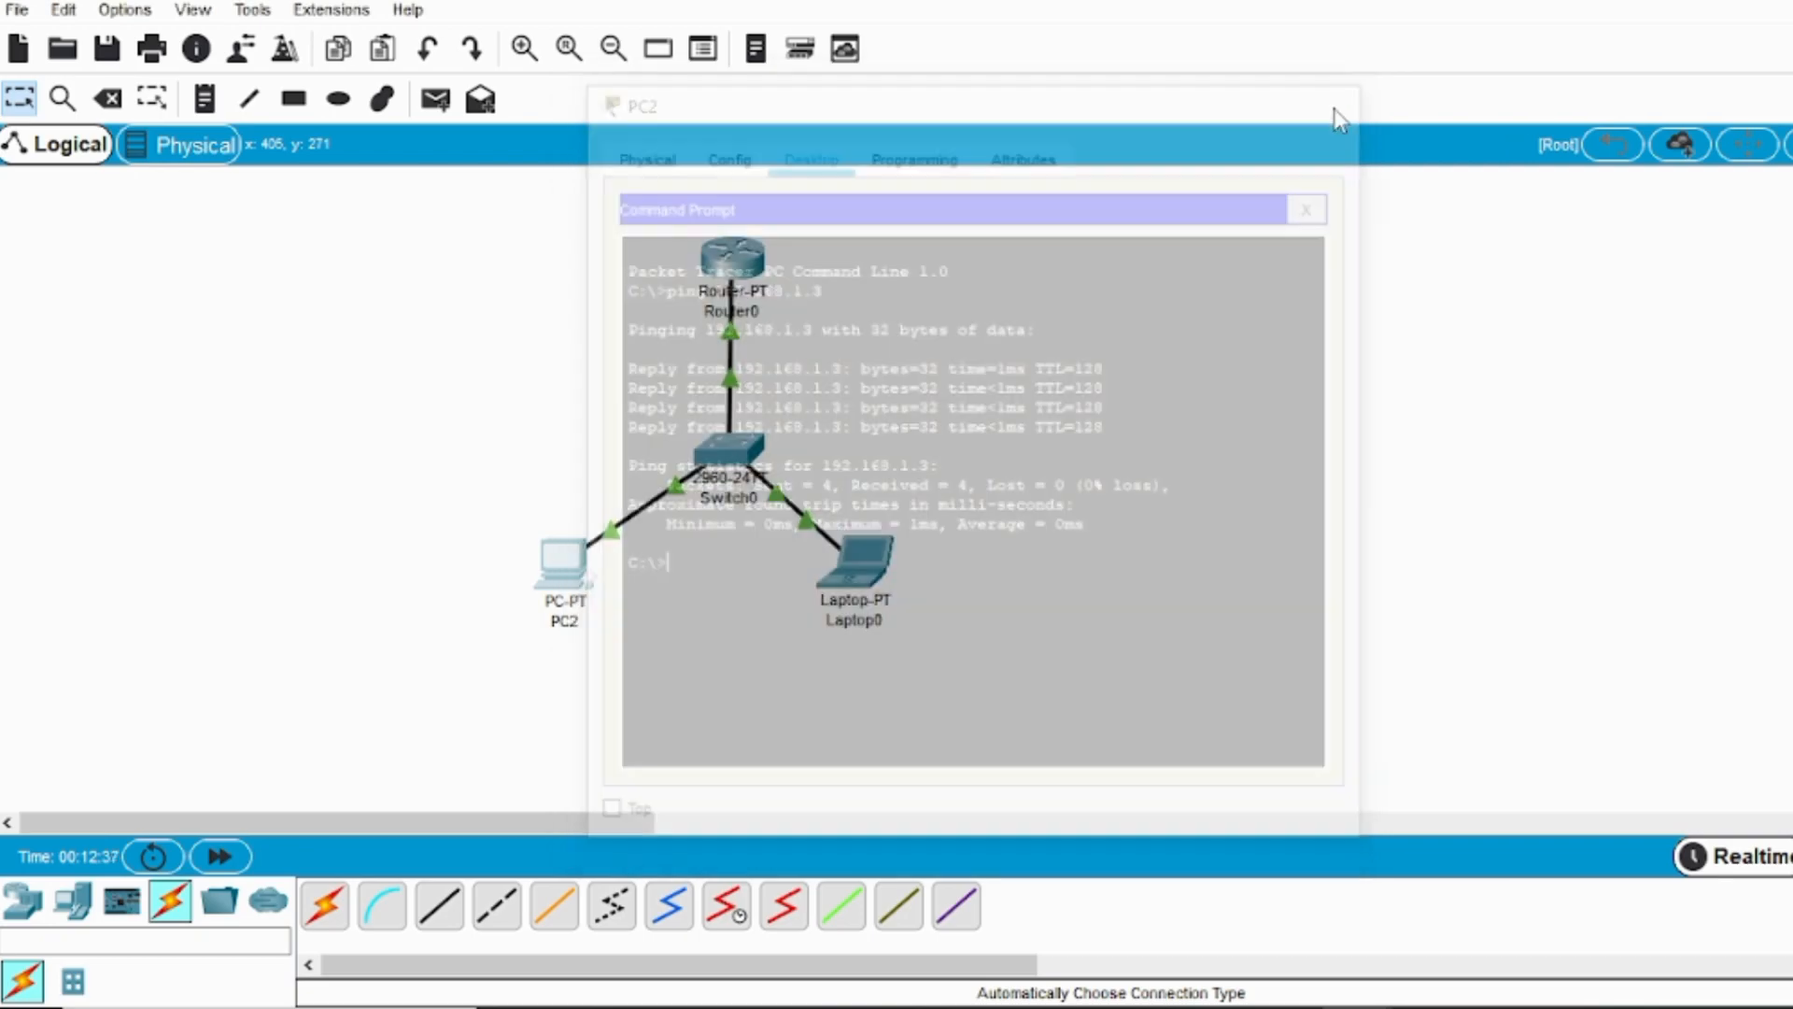